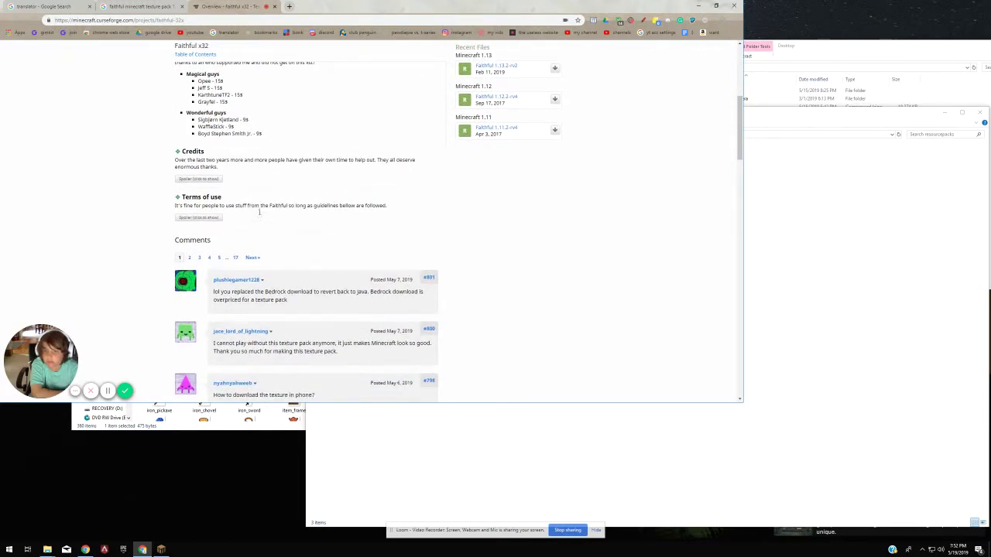
# - Download the latest Faithful x32 file from its CurseForge page and dismiss the download bar
pyautogui.scroll(6, 259, 213)
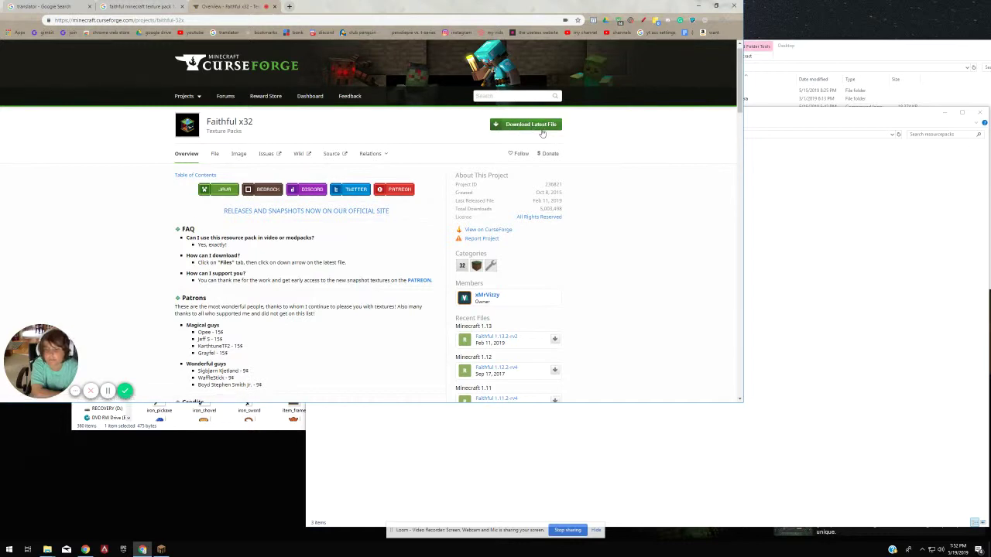
pyautogui.click(542, 127)
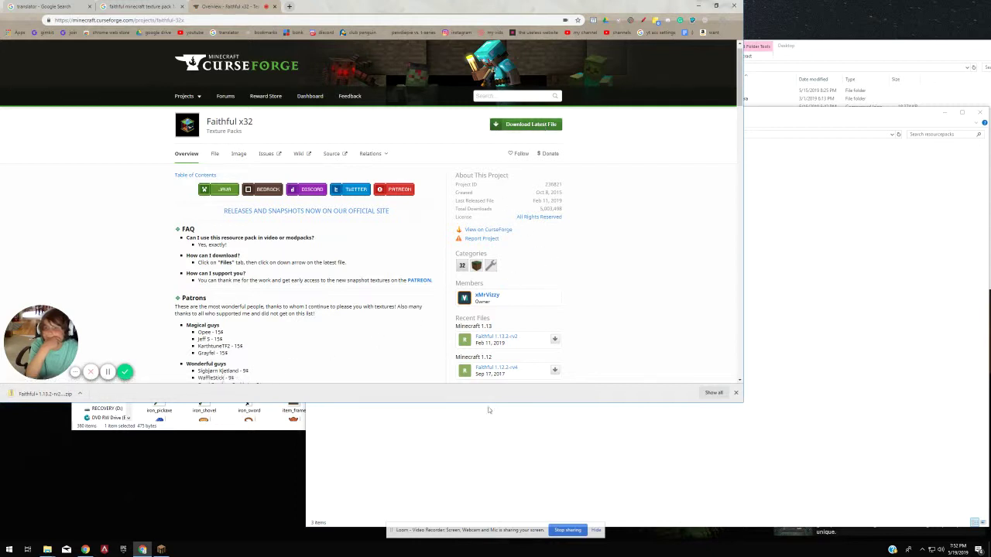
pyautogui.click(736, 393)
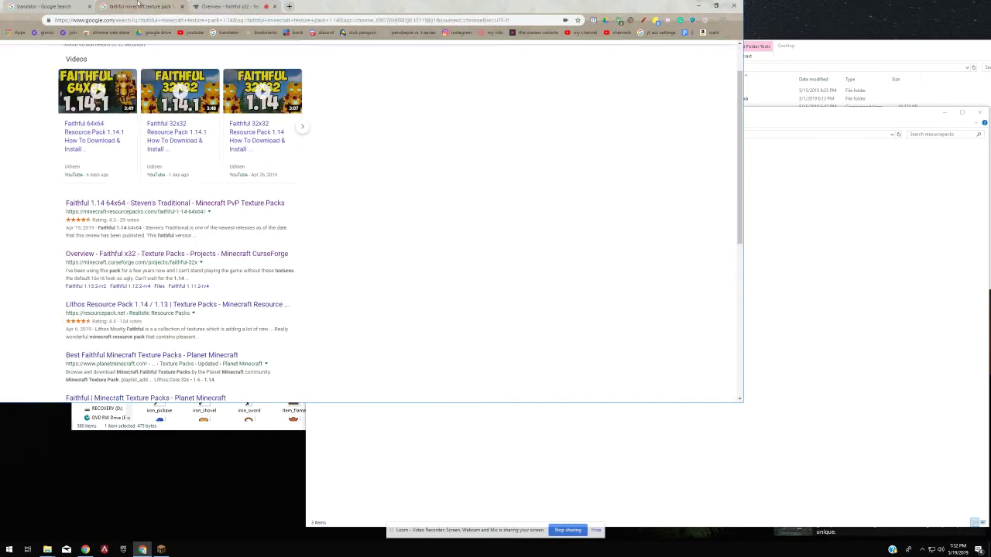
# - Return to the Google results and pin the browser tab holding the Faithful x32 project page
pyautogui.click(139, 6)
pyautogui.scroll(-1, 219, 198)
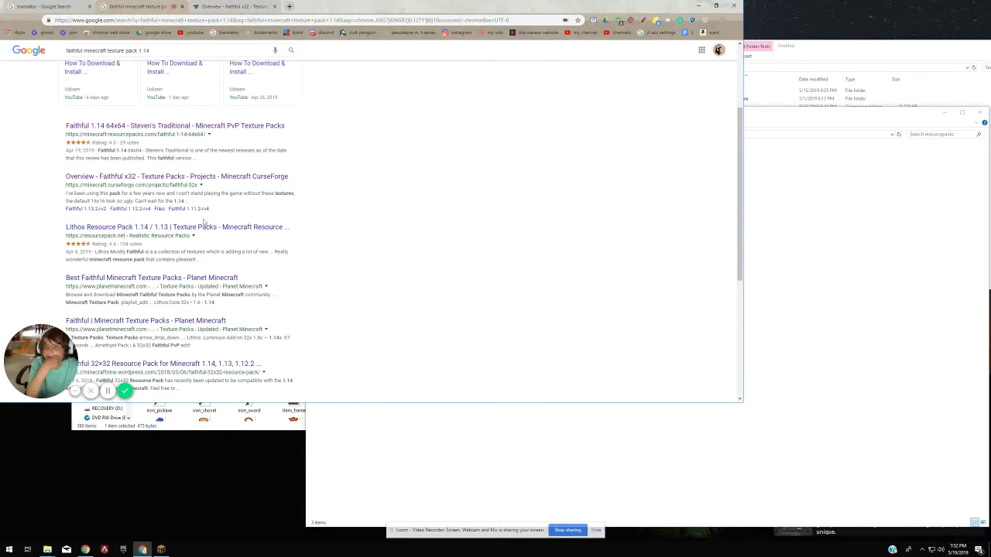
pyautogui.scroll(-1, 203, 223)
pyautogui.click(233, 6)
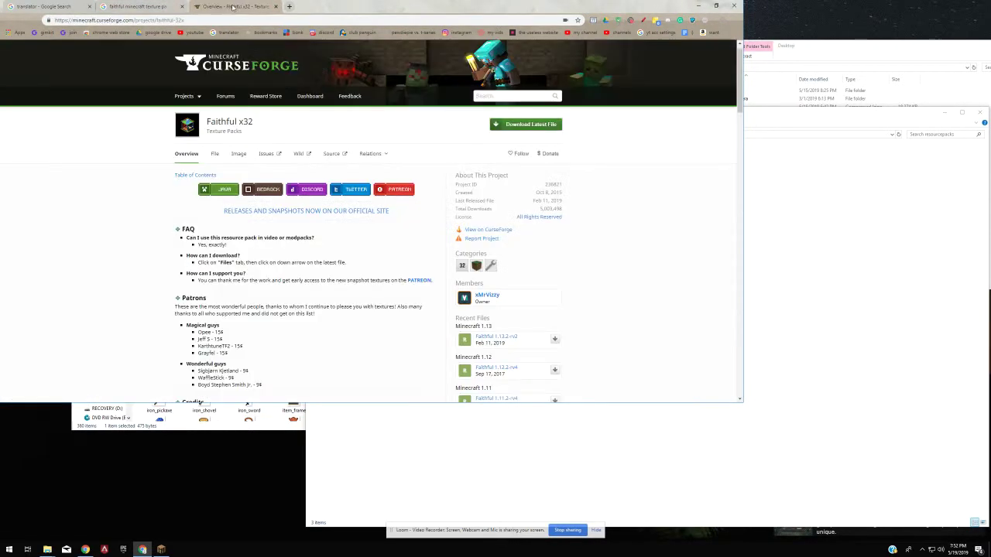
pyautogui.click(157, 6)
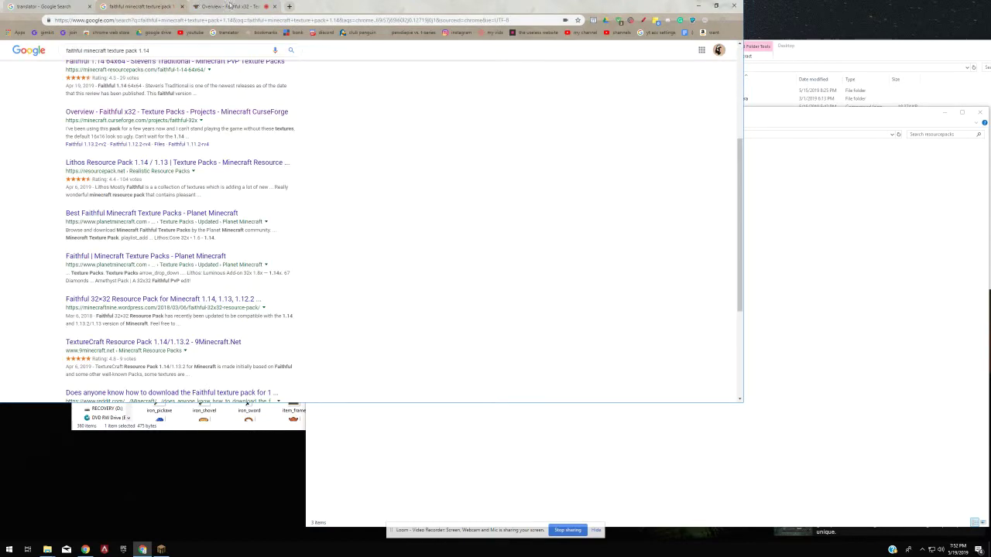
pyautogui.rightClick(233, 5)
pyautogui.click(256, 62)
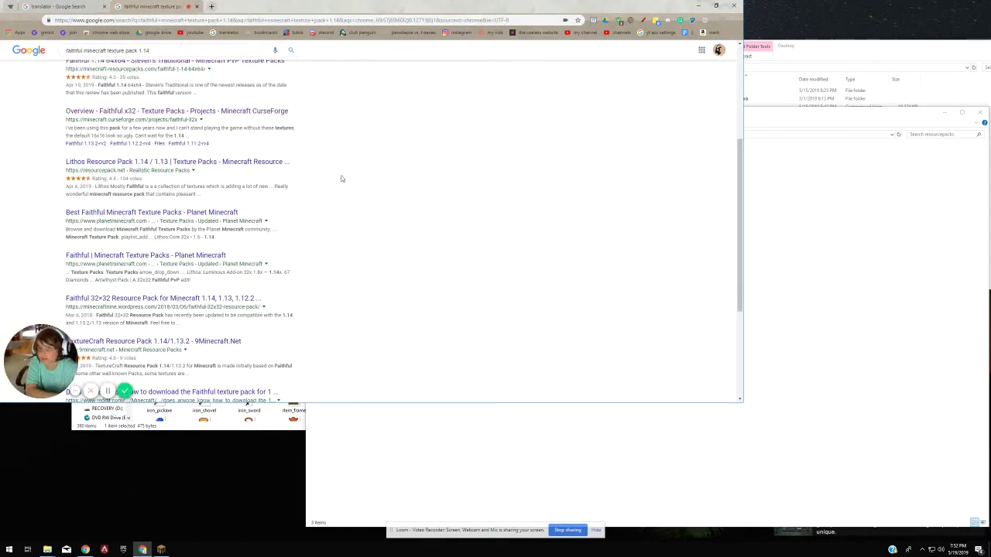
# - Look through the Faithful 1.14 search results and review the Lithos Resource Pack page's screenshots and video section
pyautogui.scroll(-1, 329, 204)
pyautogui.scroll(-1, 263, 234)
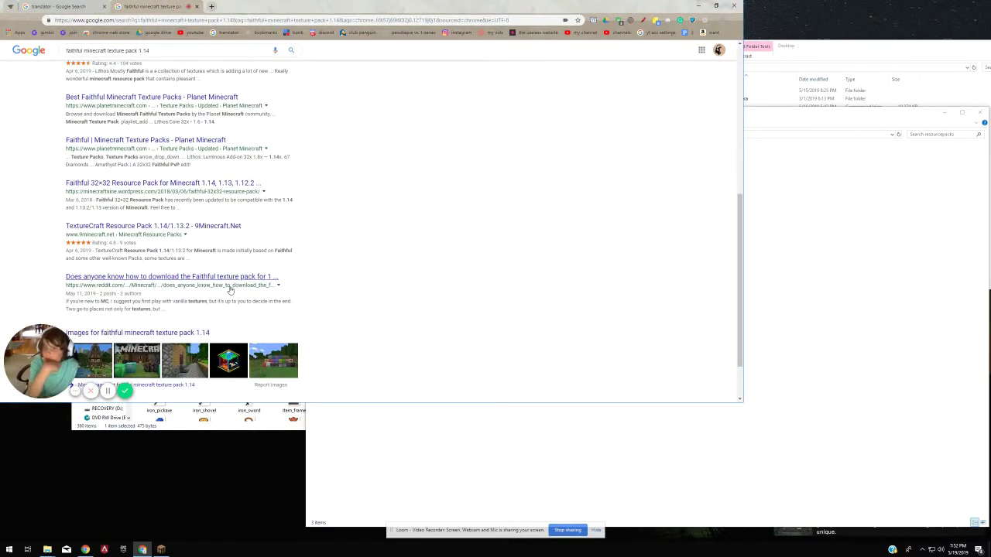
pyautogui.scroll(-1, 227, 285)
pyautogui.scroll(4, 356, 273)
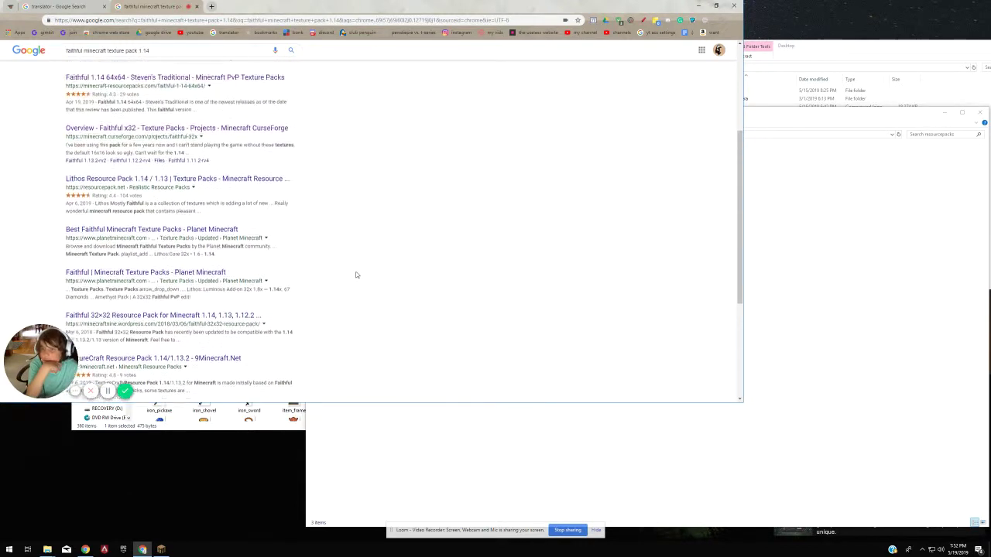
pyautogui.scroll(1, 290, 181)
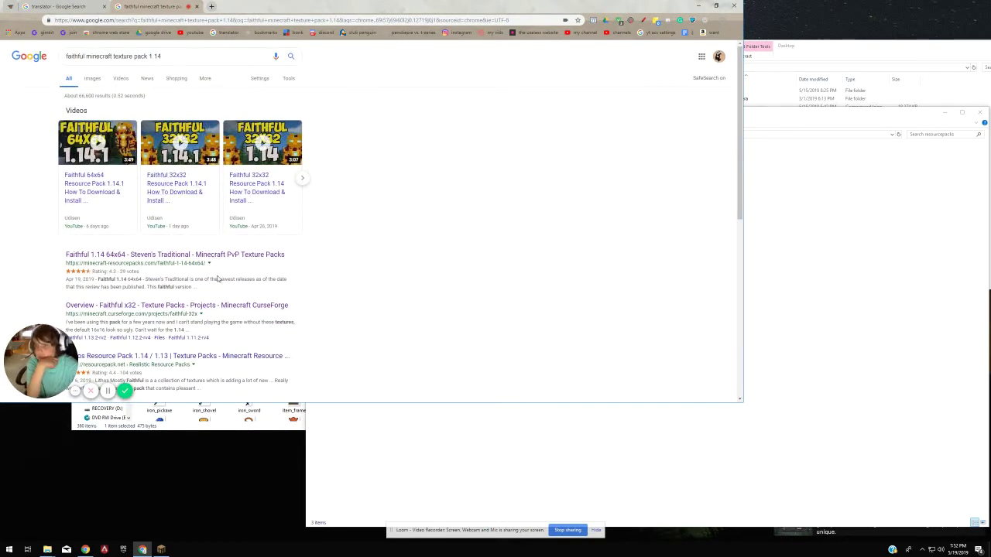
pyautogui.scroll(-1, 218, 279)
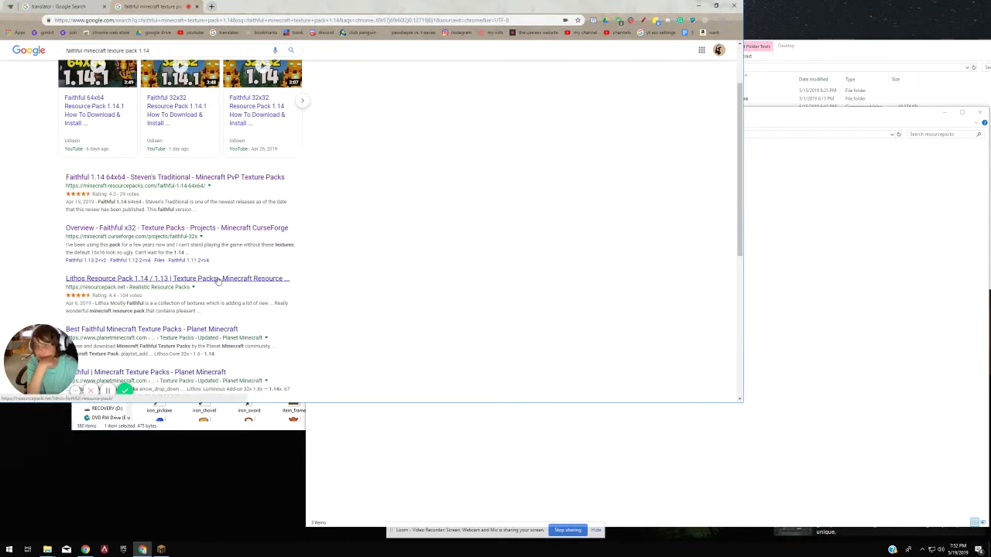
pyautogui.click(218, 281)
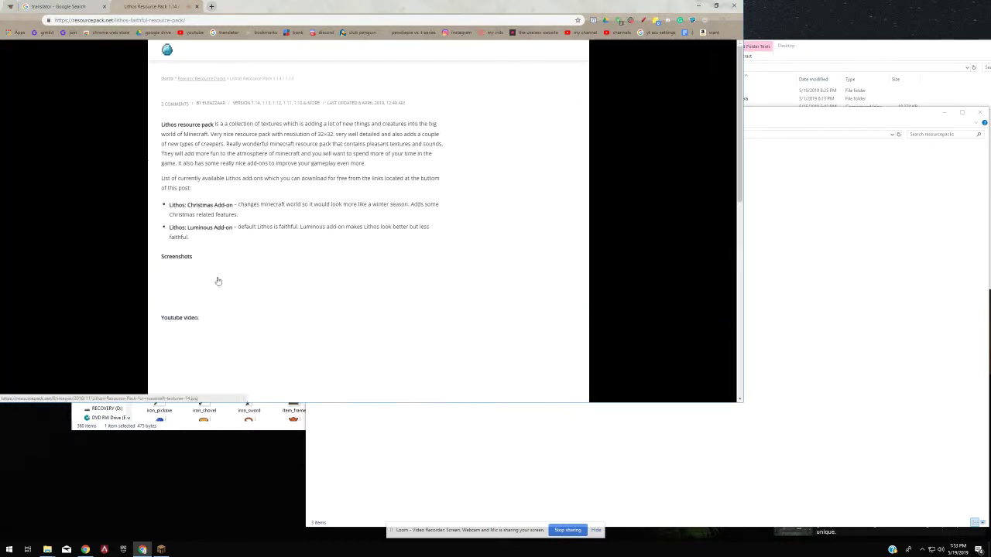
pyautogui.scroll(-1, 275, 255)
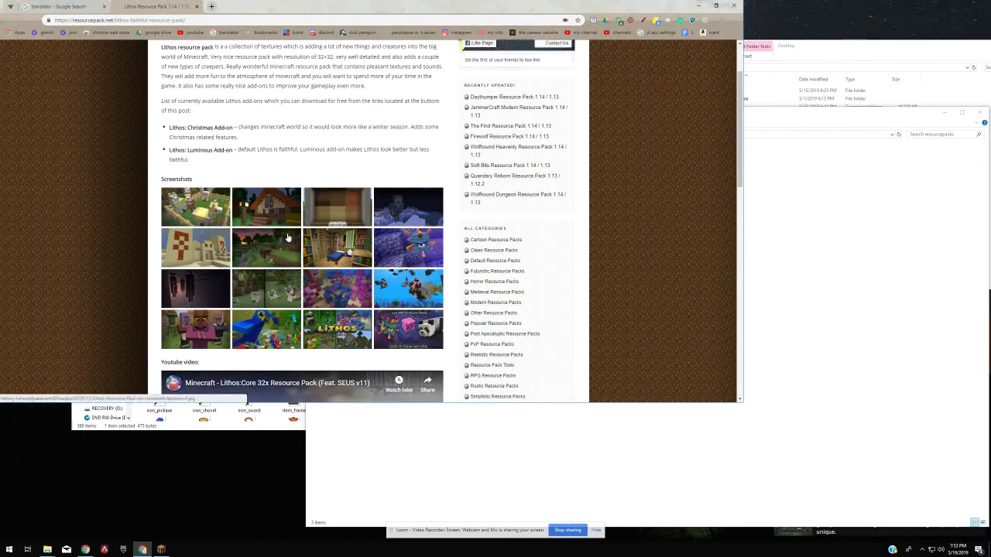
pyautogui.scroll(-2, 286, 237)
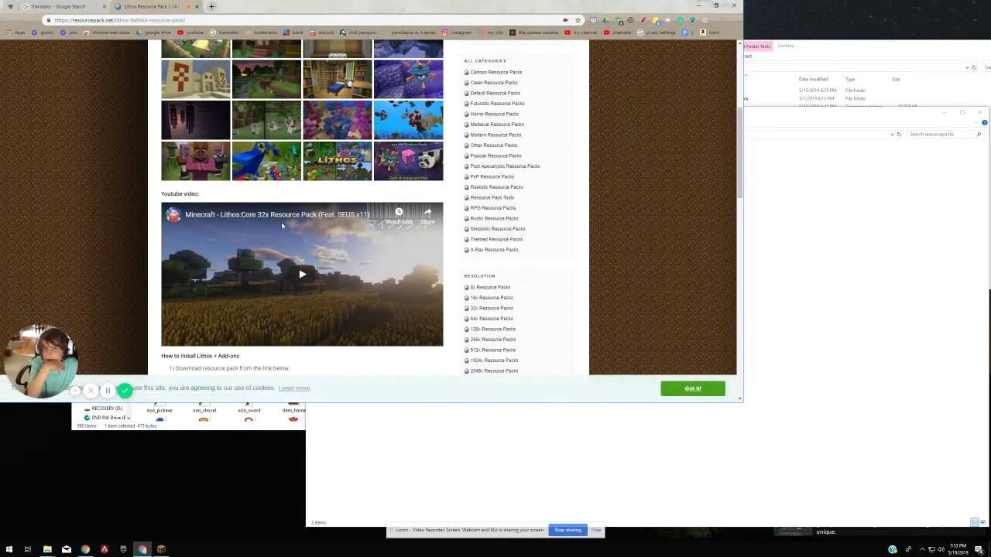
# - Close the Lithos page, go back to the pinned Faithful x32 page, and open a new tab
pyautogui.click(196, 6)
pyautogui.click(22, 17)
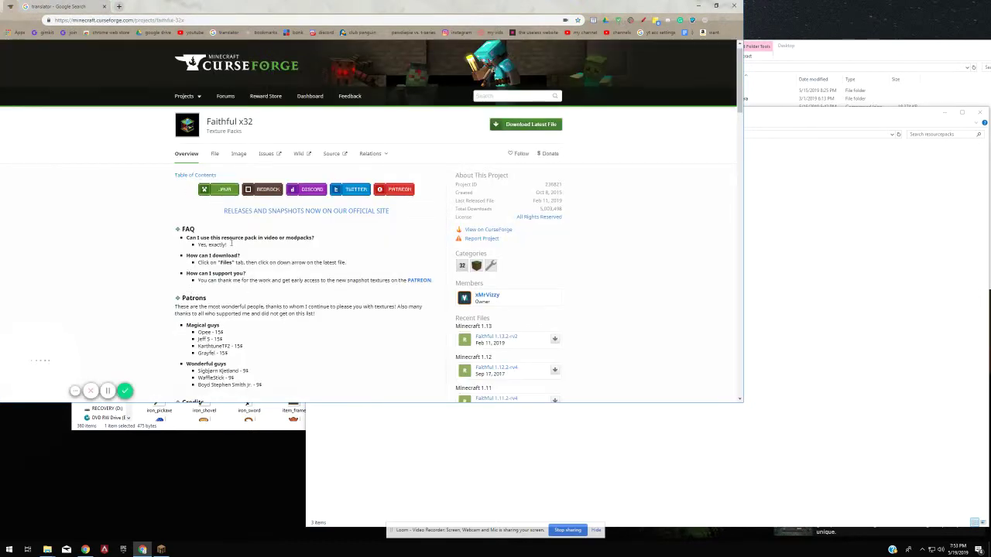
pyautogui.click(119, 6)
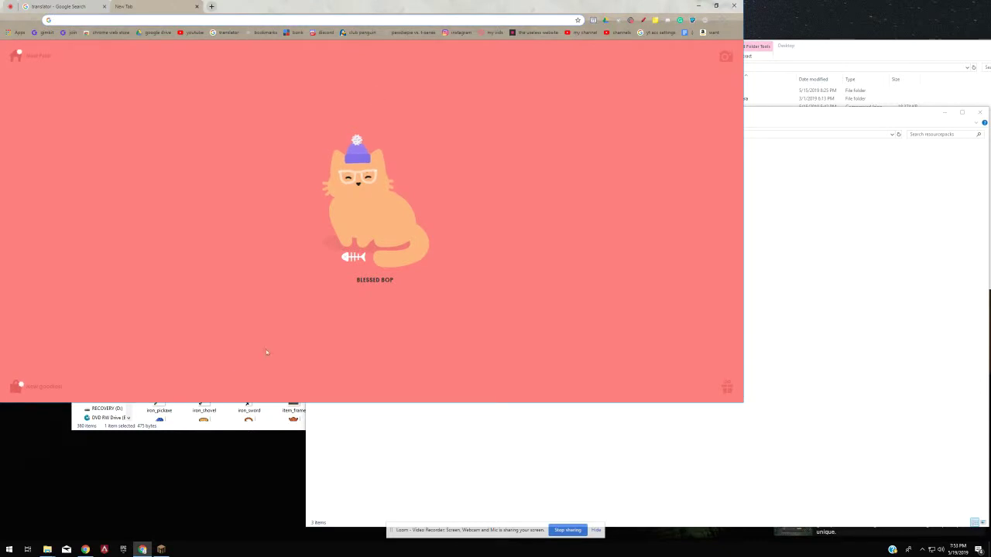
# - Examine the item textures in the Faithful 1.13.2-rv2 pack's item folder, then bring the browser forward
pyautogui.click(160, 428)
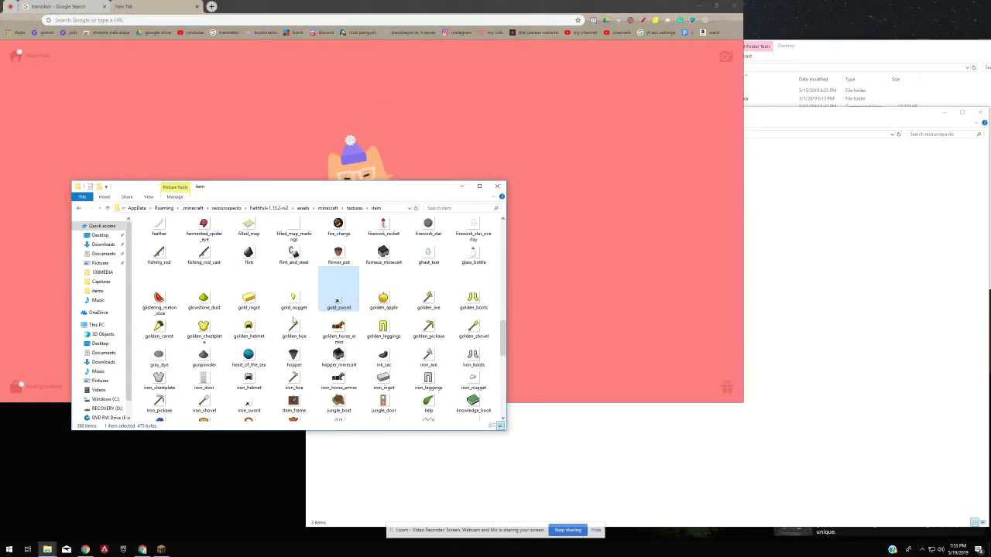
pyautogui.scroll(6, 336, 291)
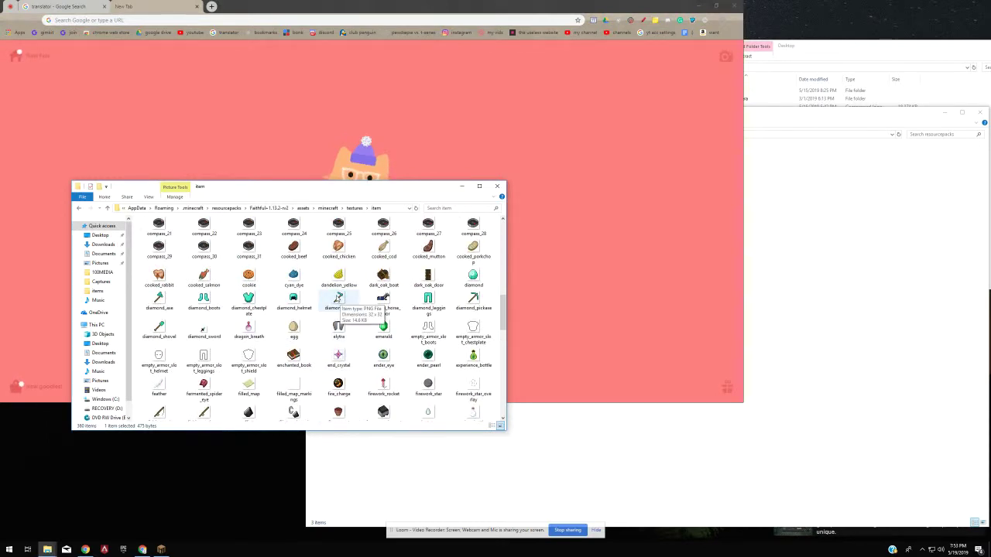
pyautogui.scroll(5, 336, 298)
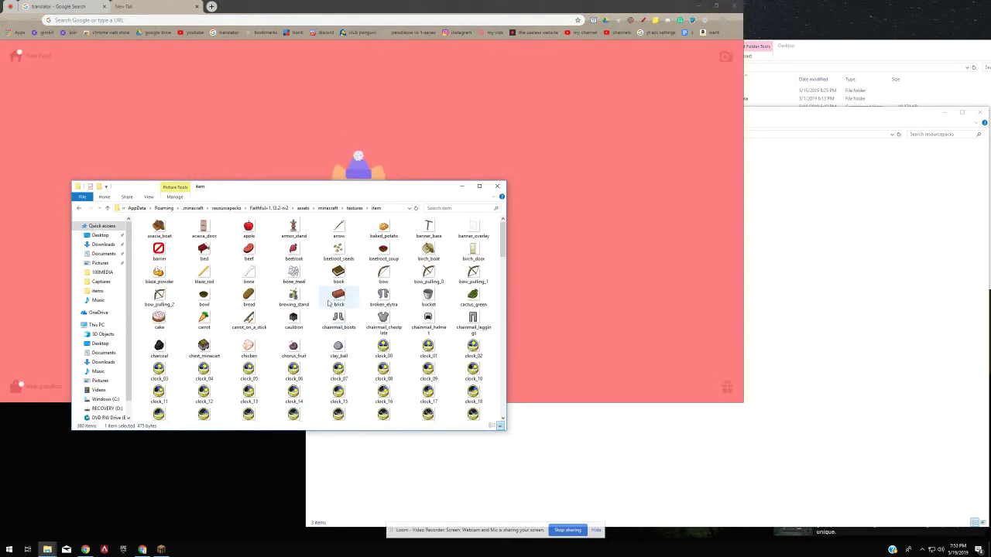
pyautogui.scroll(-10, 328, 304)
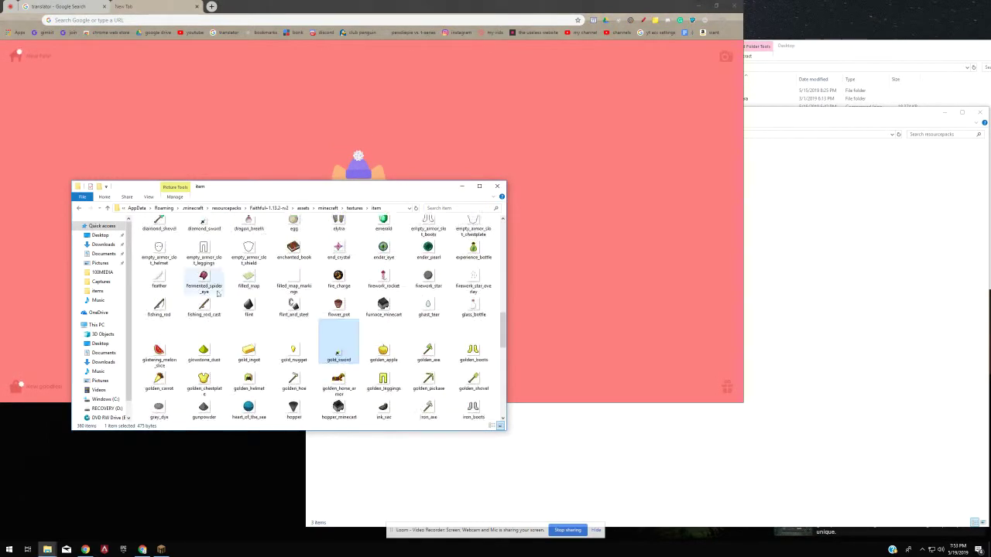
pyautogui.scroll(5, 185, 285)
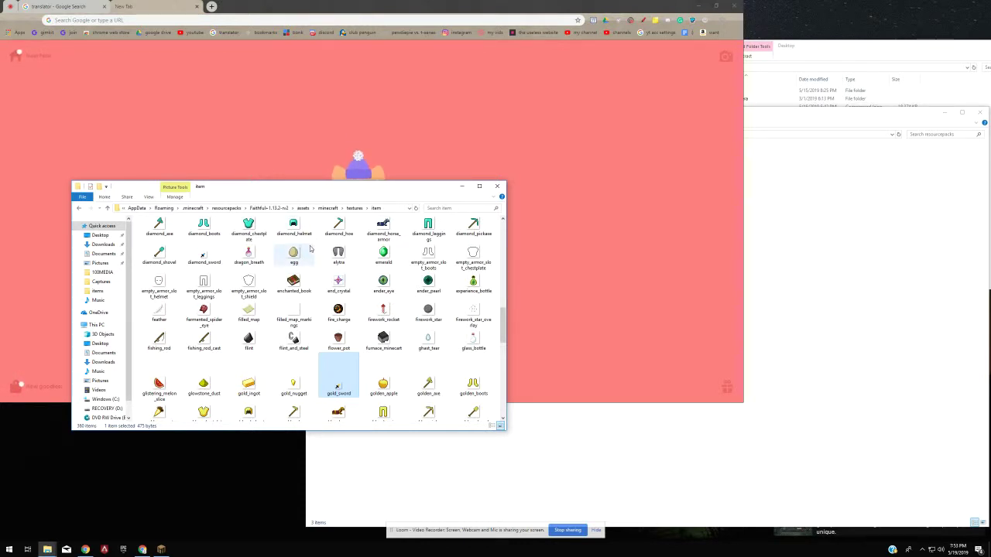
pyautogui.scroll(2, 310, 258)
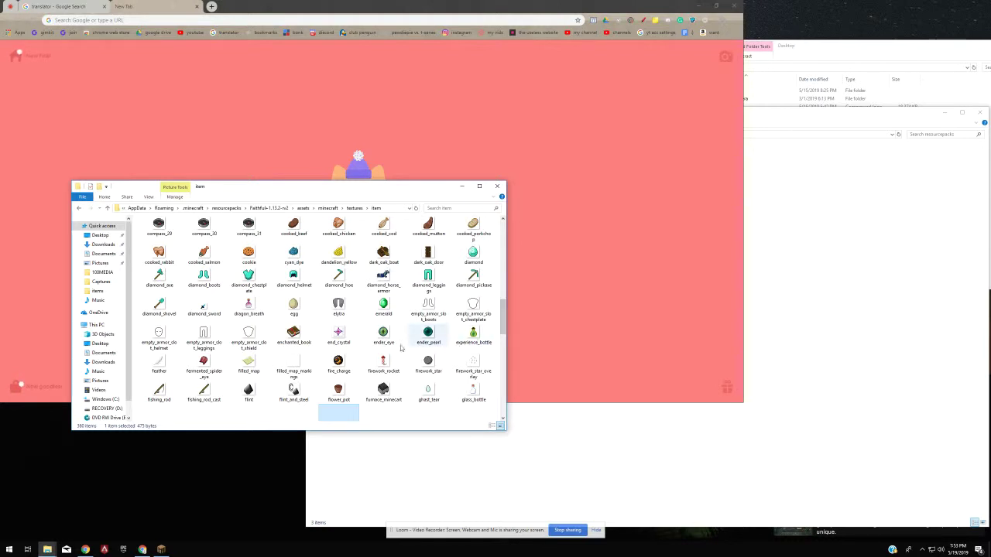
pyautogui.scroll(-5, 256, 312)
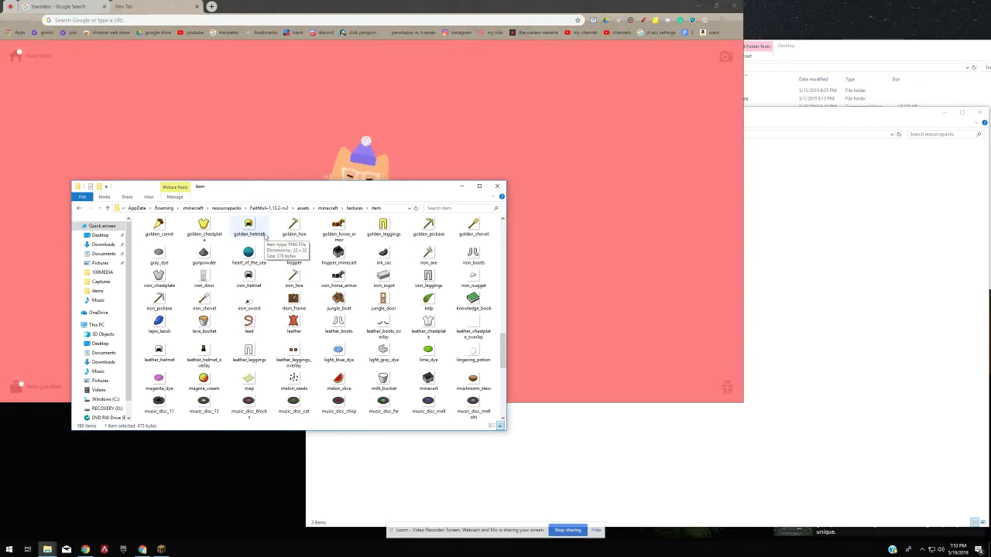
pyautogui.click(244, 162)
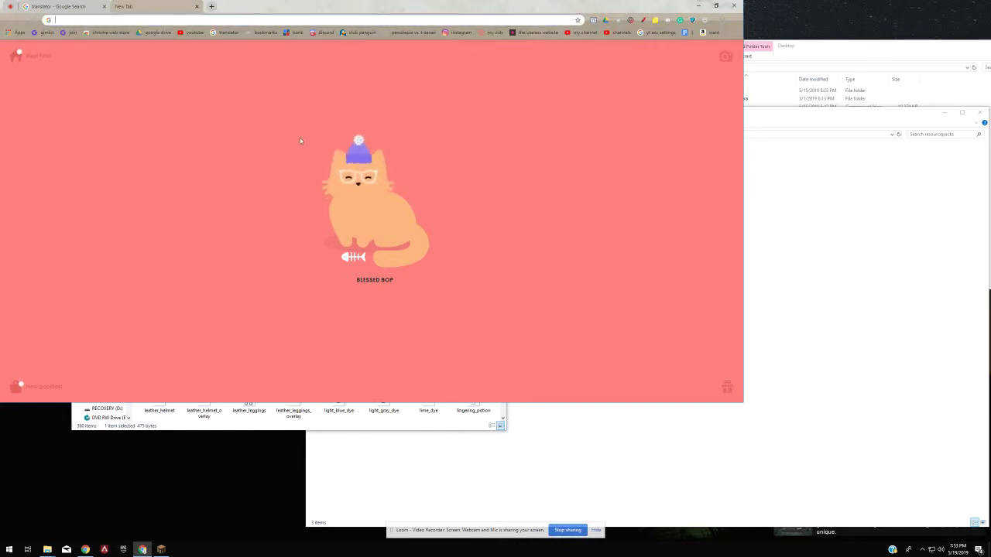
# - Review the packs in the resourcepacks folder, and bring up the item textures folder and the Desktop folder
pyautogui.click(527, 425)
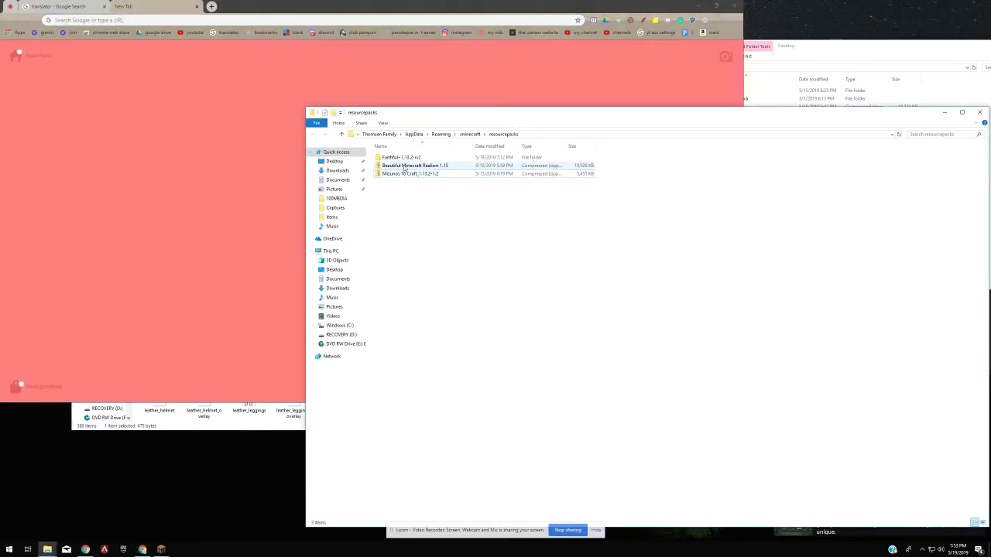
pyautogui.moveTo(403, 169)
pyautogui.mouseDown()
pyautogui.moveTo(384, 169)
pyautogui.moveTo(420, 141)
pyautogui.moveTo(420, 174)
pyautogui.mouseUp()
pyautogui.click(461, 221)
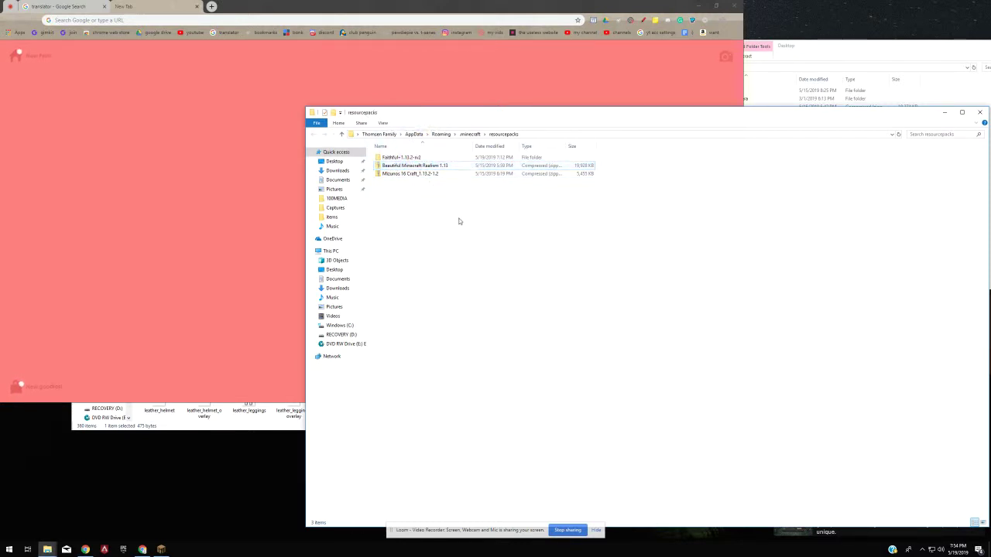
pyautogui.click(209, 427)
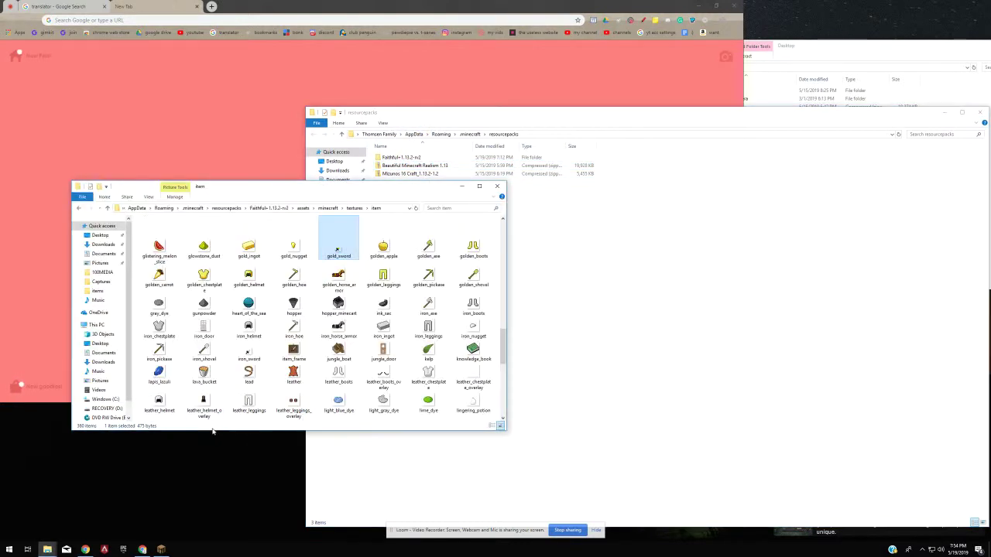
pyautogui.click(795, 58)
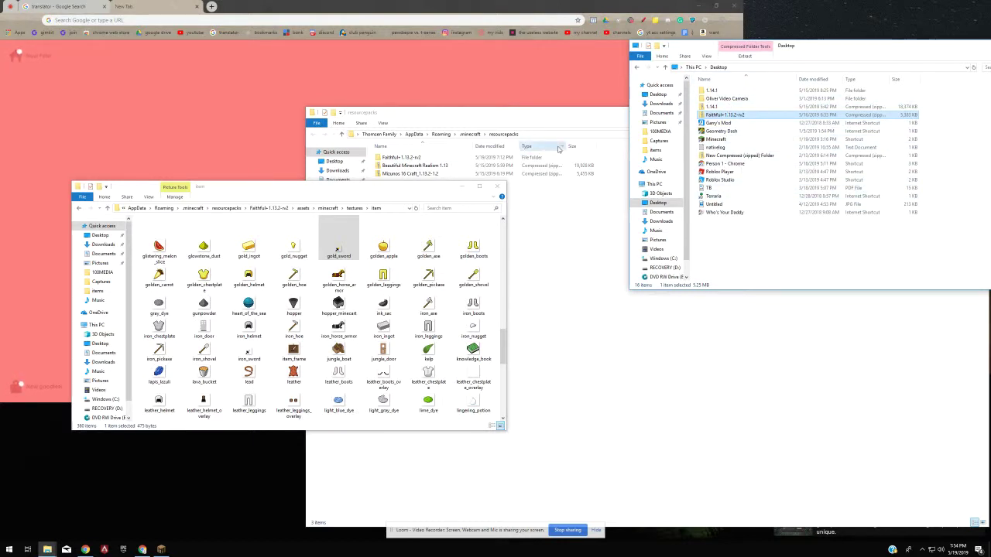
# - Open the [x16]Smqcked Light Blue MediaFire page from the browsing history and move its tab before the empty new tab
pyautogui.click(213, 7)
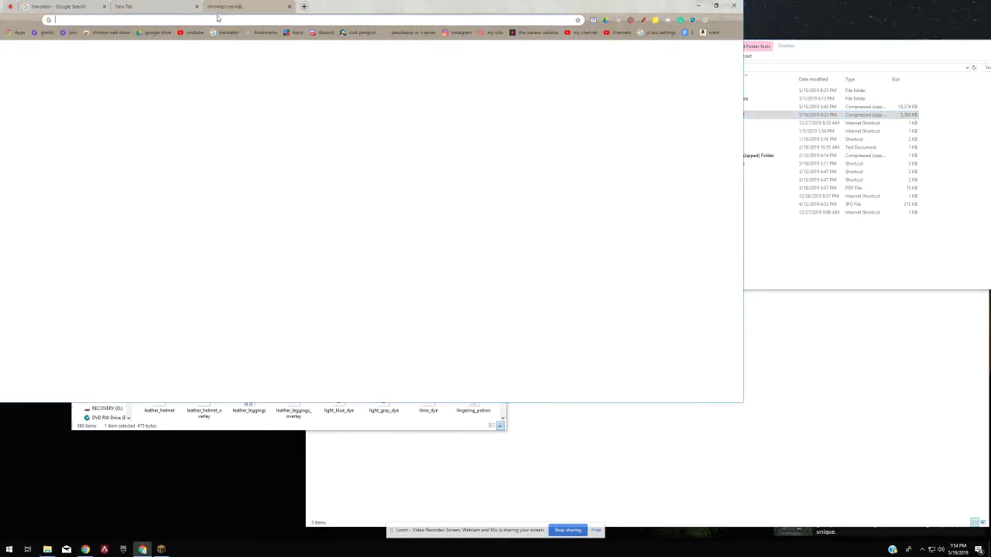
pyautogui.hotkey('ctrl', 'h')
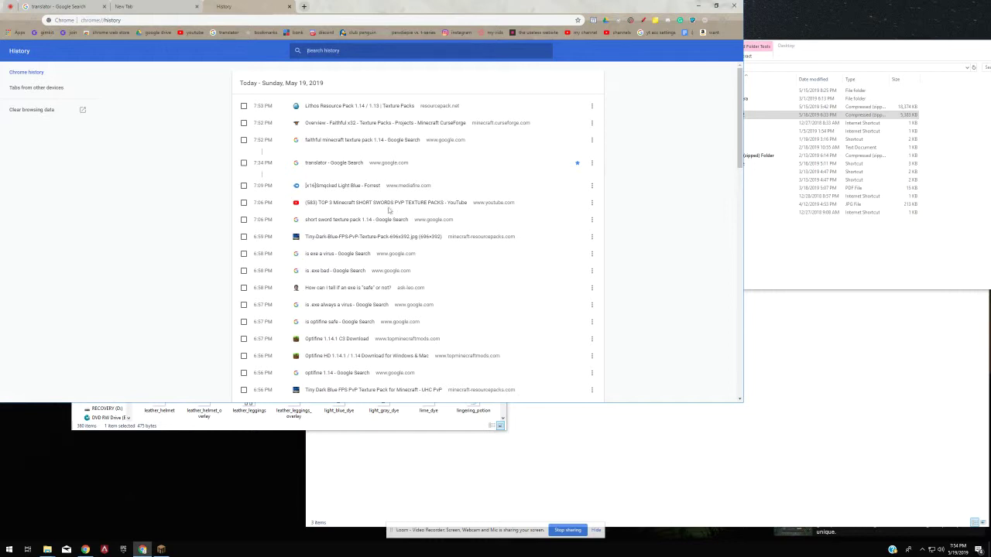
pyautogui.click(367, 188)
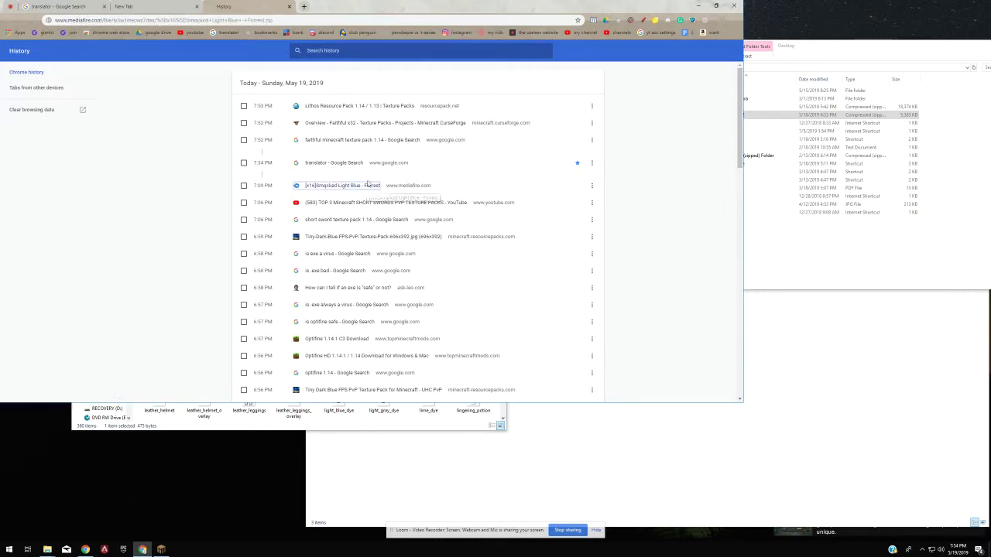
pyautogui.moveTo(233, 7); pyautogui.dragTo(155, 7)
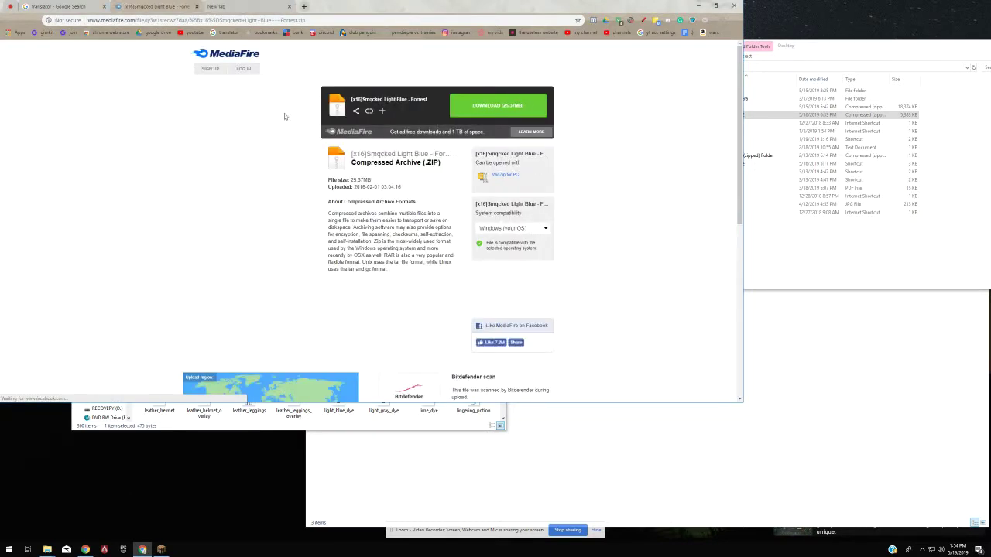
# - Review the [x16]Smqcked Light Blue download page on MediaFire and bring the resourcepacks folder forward
pyautogui.scroll(-3, 312, 239)
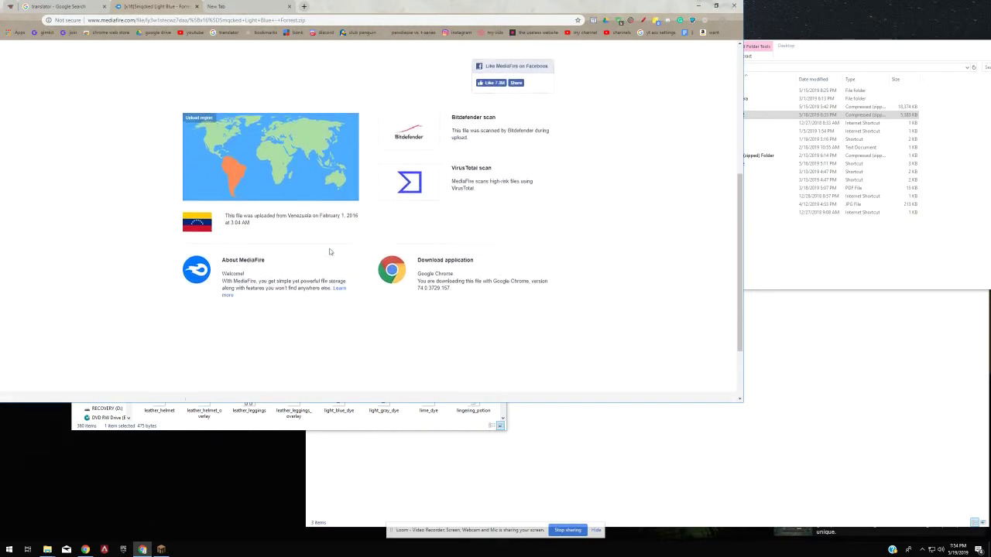
pyautogui.scroll(2, 306, 249)
pyautogui.scroll(2, 307, 250)
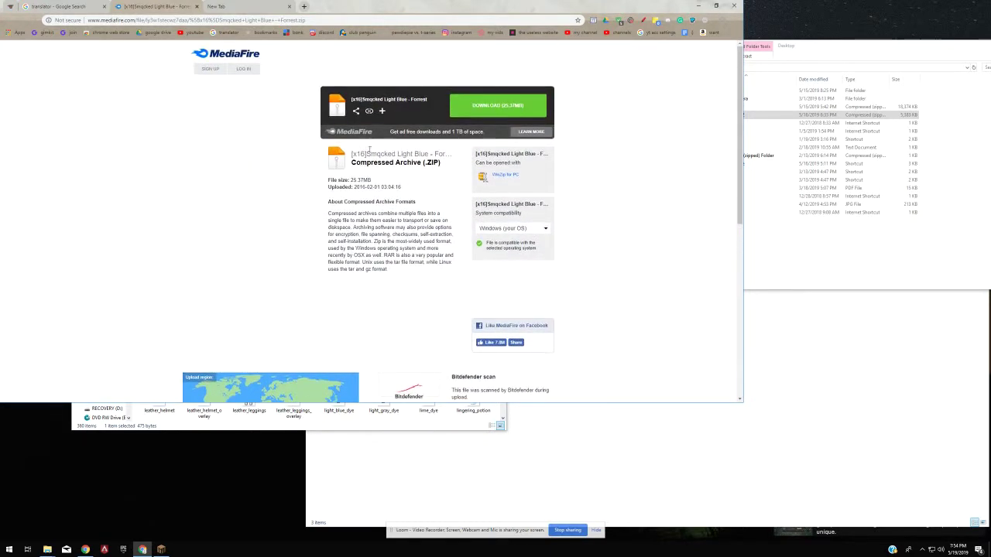
pyautogui.click(801, 363)
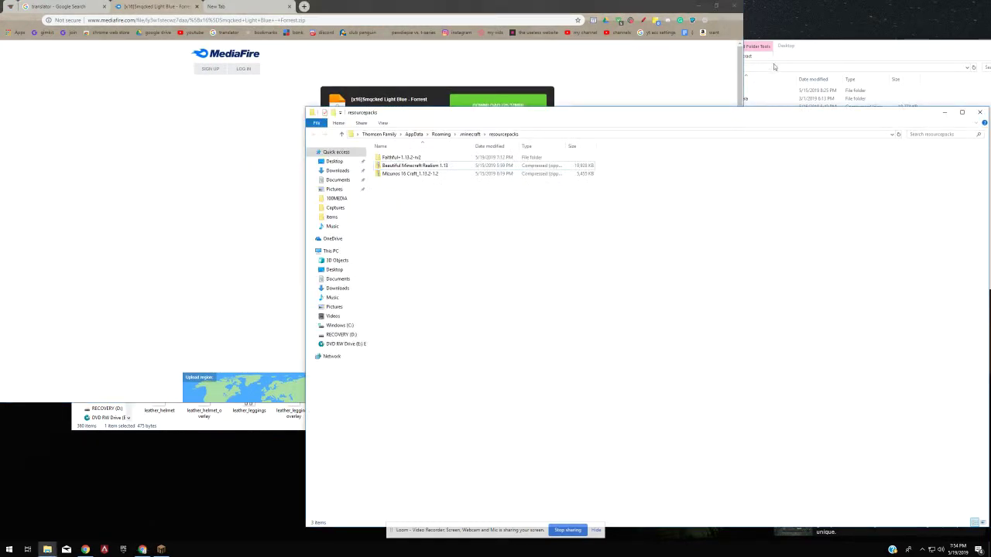
# - Open the assets\minecraft\textures\items folder of the extracted [x16]Smqcked Light Blue - Forrest pack in Downloads
pyautogui.click(774, 68)
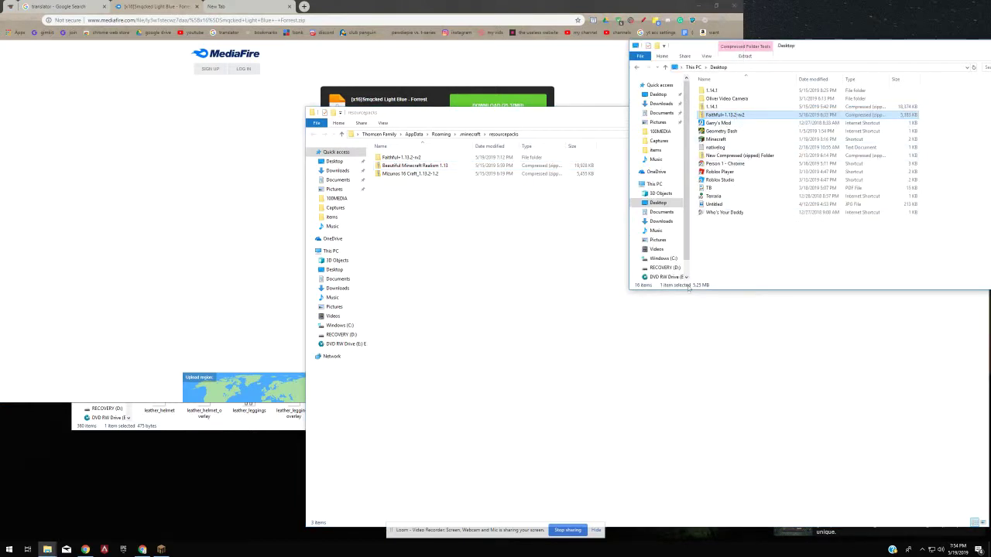
pyautogui.click(662, 221)
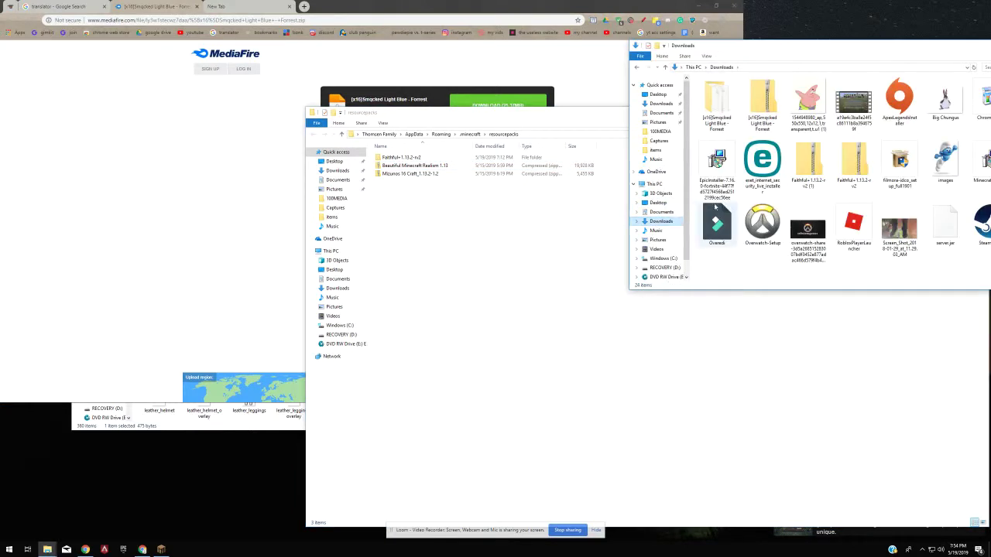
pyautogui.doubleClick(724, 96)
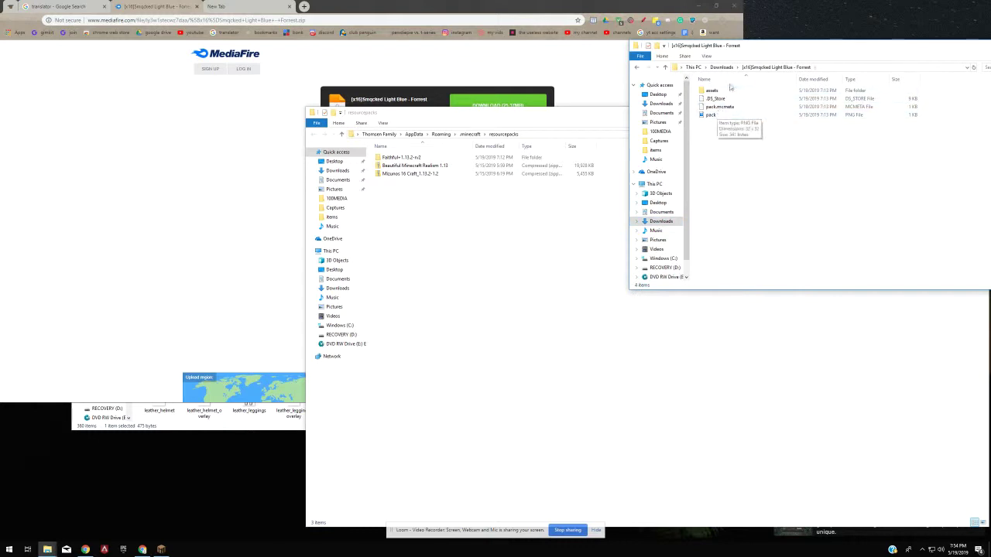
pyautogui.doubleClick(730, 90)
pyautogui.doubleClick(730, 90)
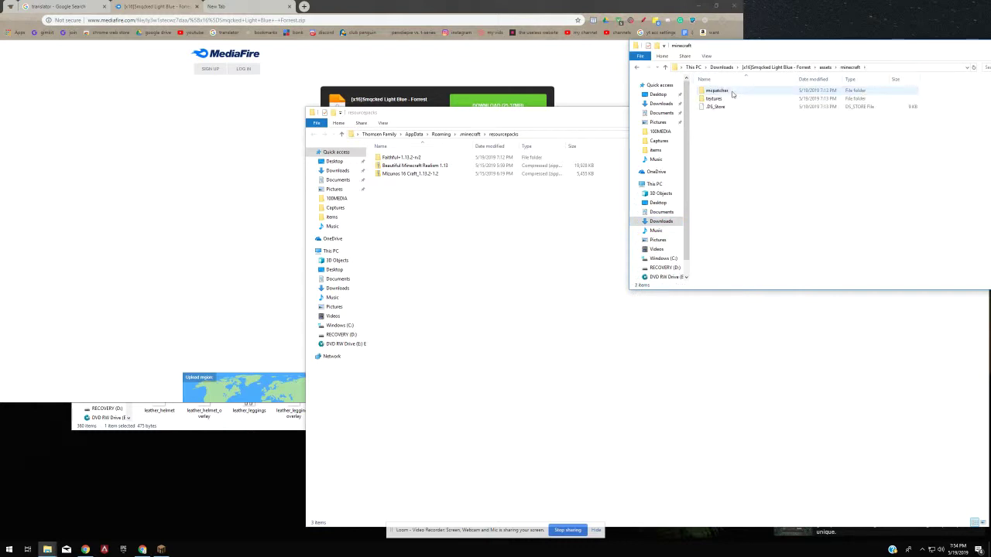
pyautogui.doubleClick(728, 99)
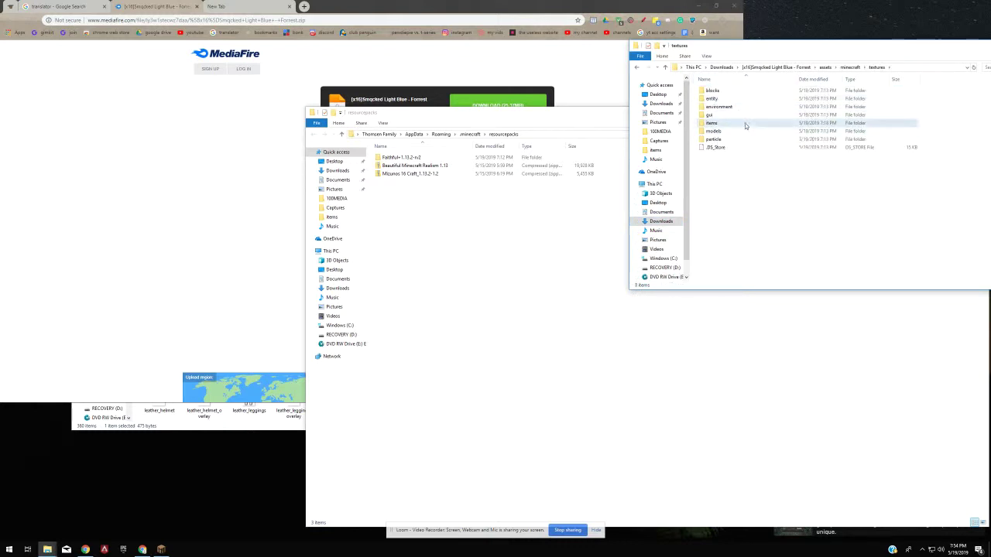
pyautogui.doubleClick(745, 126)
# - Examine the item textures in the Smqcked Light Blue pack, moving its folder window fully onto the screen
pyautogui.scroll(-5, 751, 194)
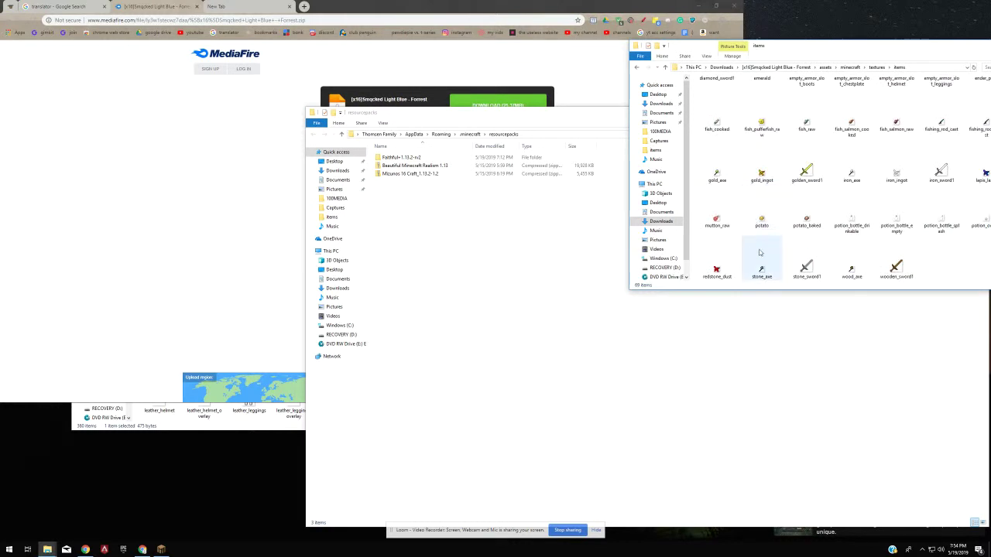
pyautogui.scroll(2, 760, 240)
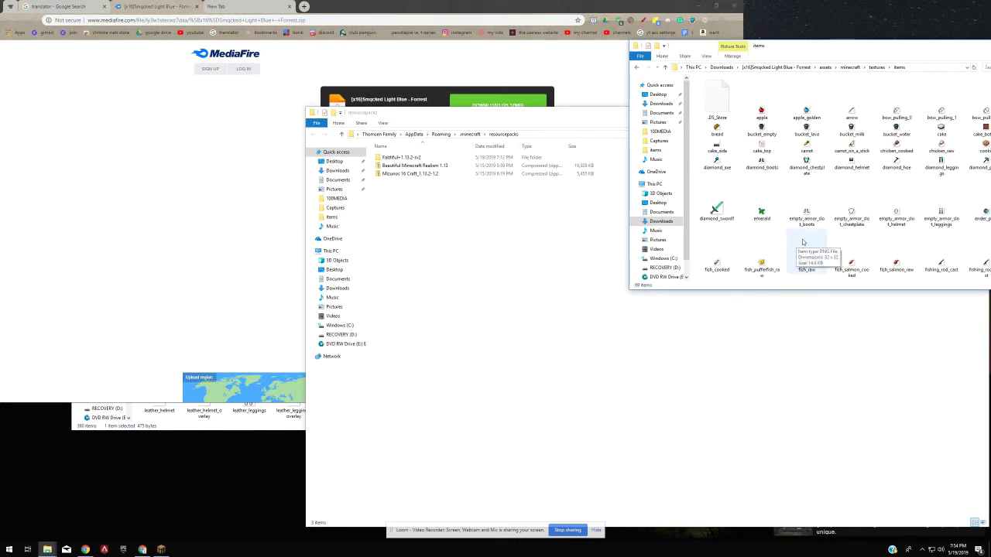
pyautogui.scroll(-1, 805, 243)
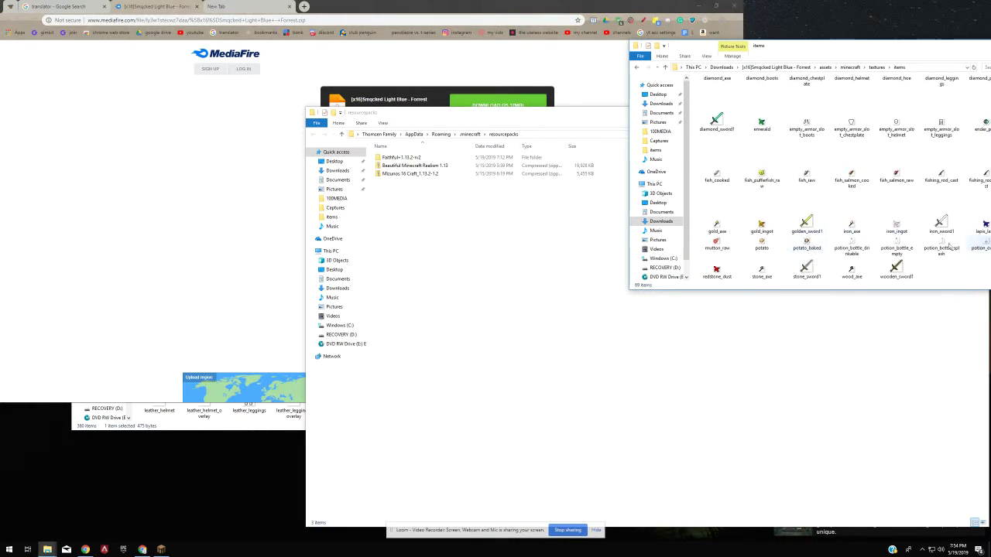
pyautogui.scroll(2, 902, 248)
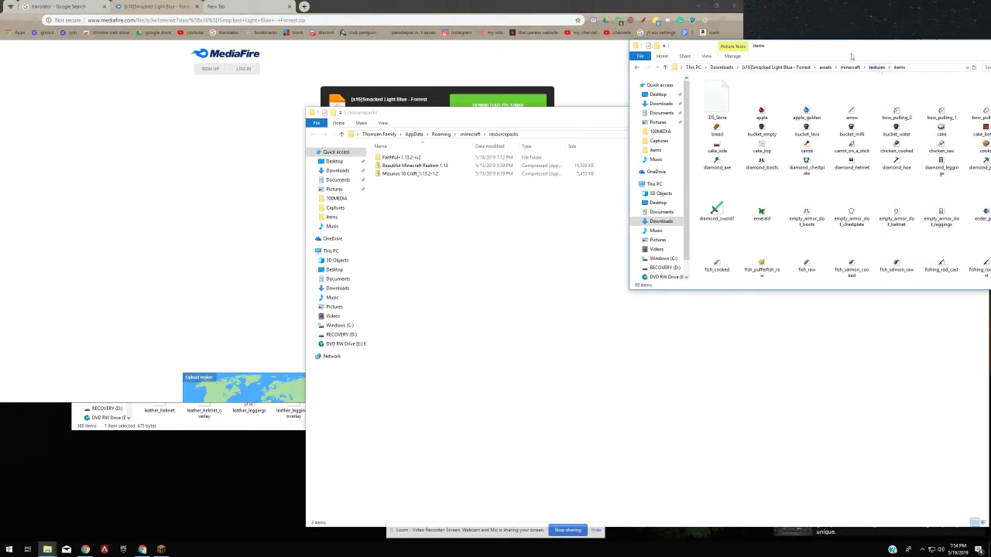
pyautogui.moveTo(854, 48); pyautogui.dragTo(768, 57)
pyautogui.scroll(-1, 902, 225)
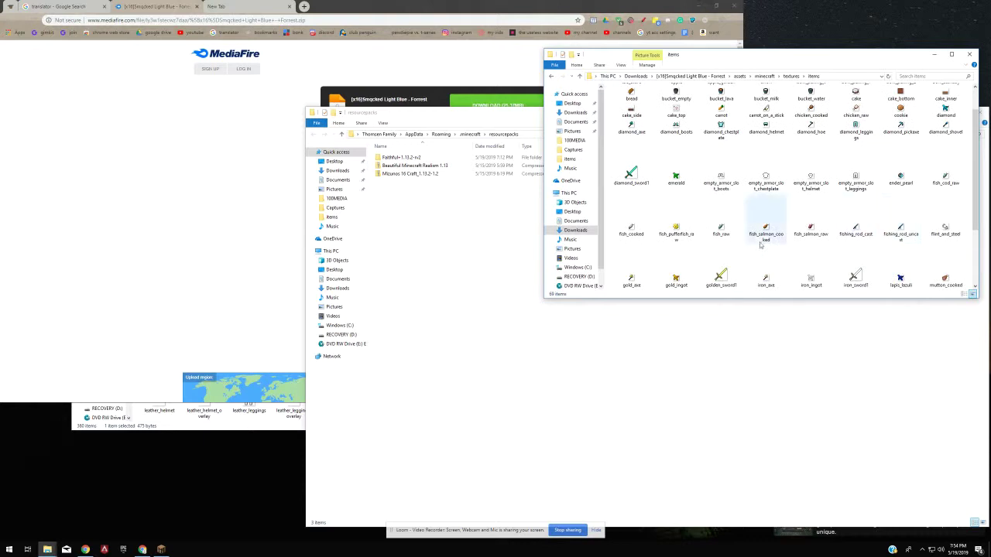
pyautogui.scroll(1, 691, 239)
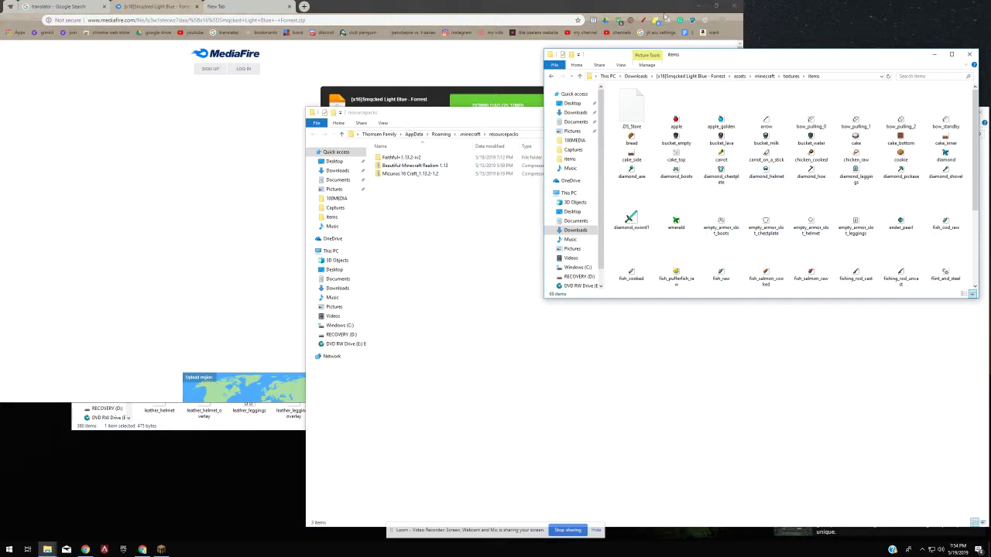
# - Minimise the browser and rearrange the Faithful item folder and resourcepacks windows on the desktop
pyautogui.click(700, 5)
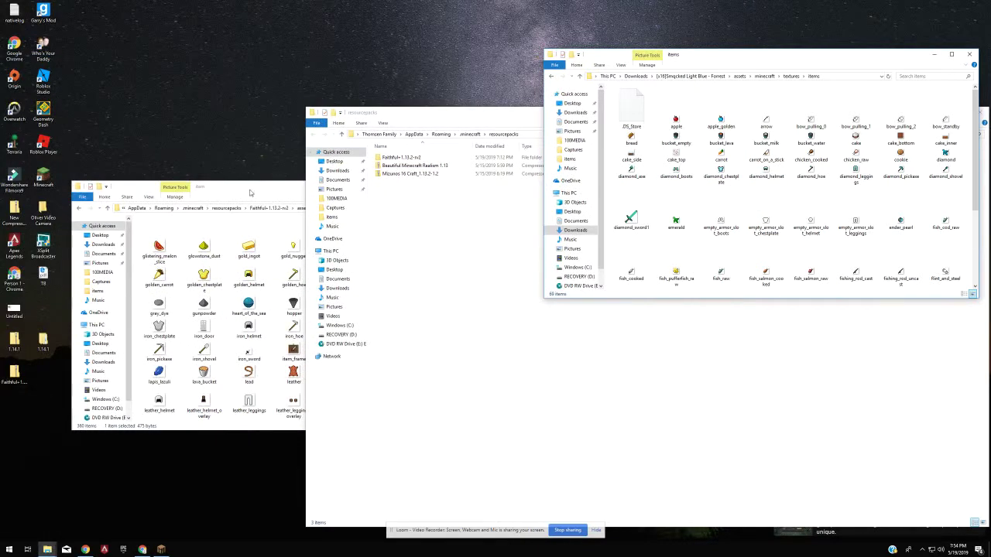
pyautogui.moveTo(250, 193); pyautogui.dragTo(252, 173)
pyautogui.click(431, 120)
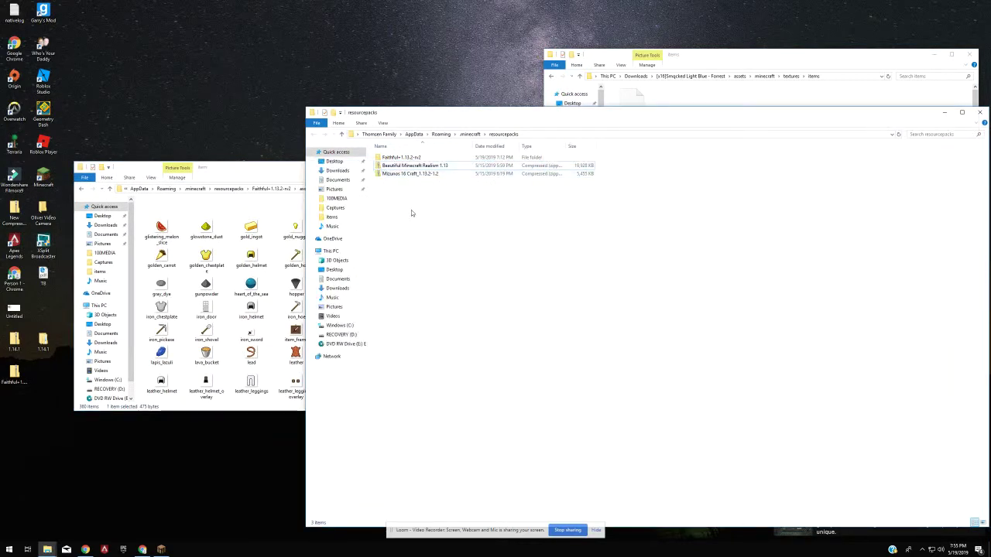
pyautogui.moveTo(441, 118); pyautogui.dragTo(361, 232)
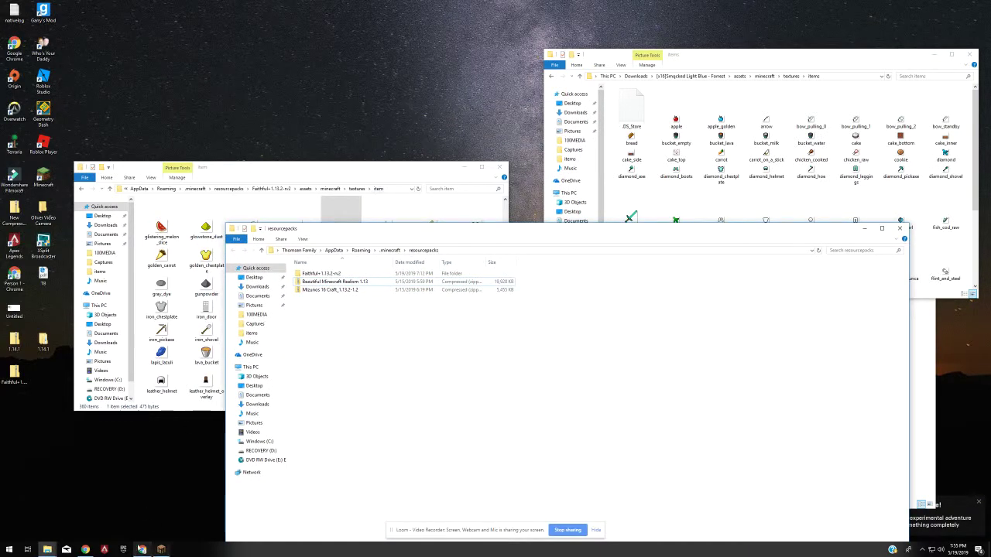
pyautogui.click(143, 549)
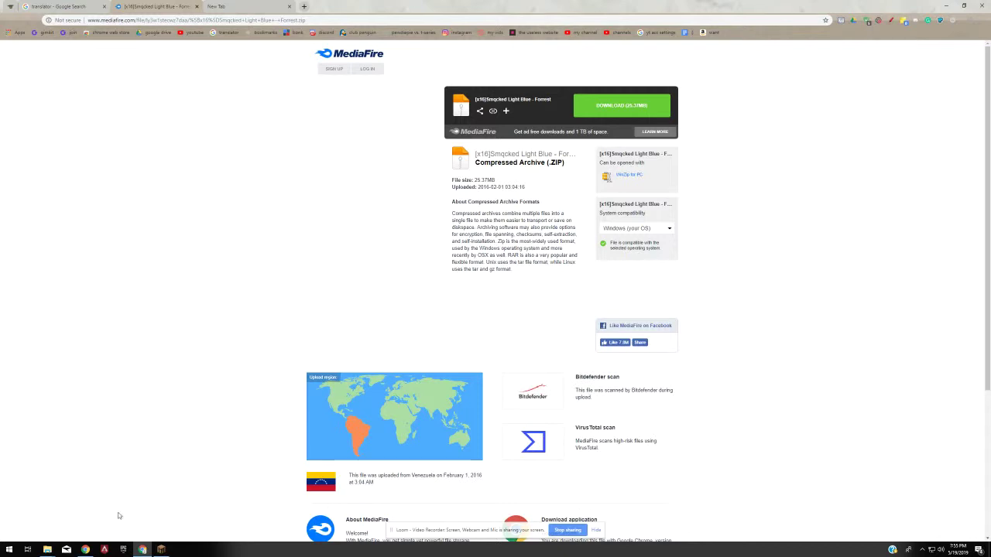
pyautogui.click(947, 5)
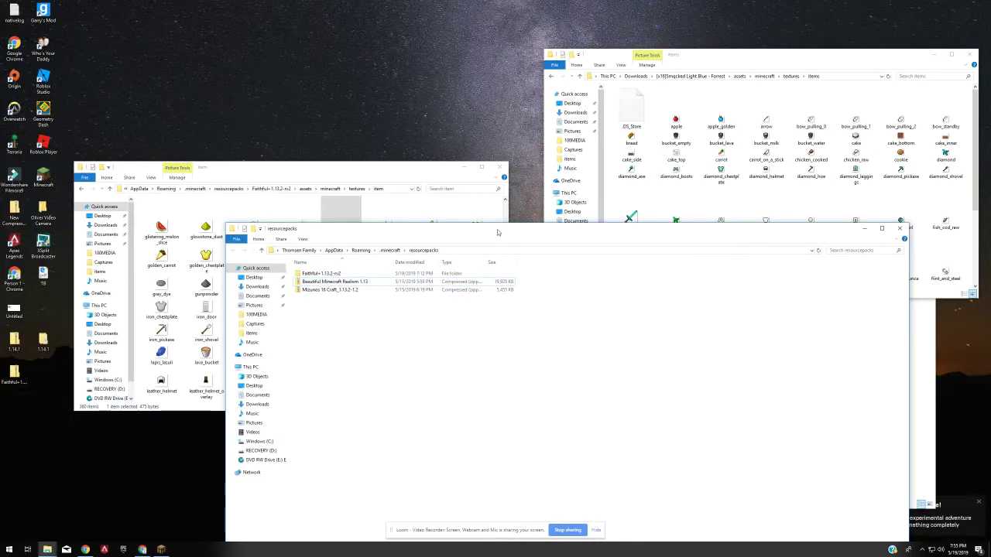
pyautogui.moveTo(498, 232); pyautogui.dragTo(378, 198)
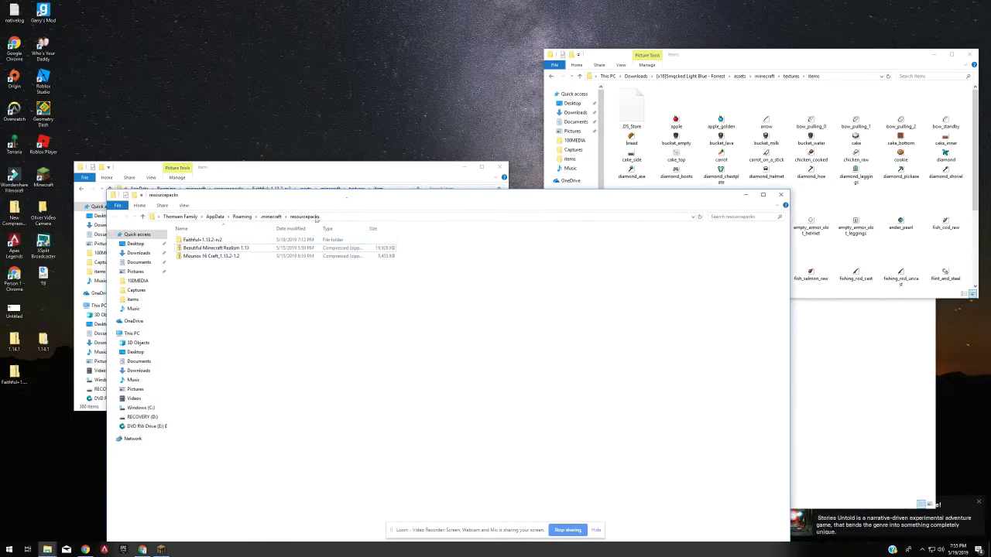
pyautogui.click(467, 62)
pyautogui.moveTo(496, 73); pyautogui.dragTo(387, 193)
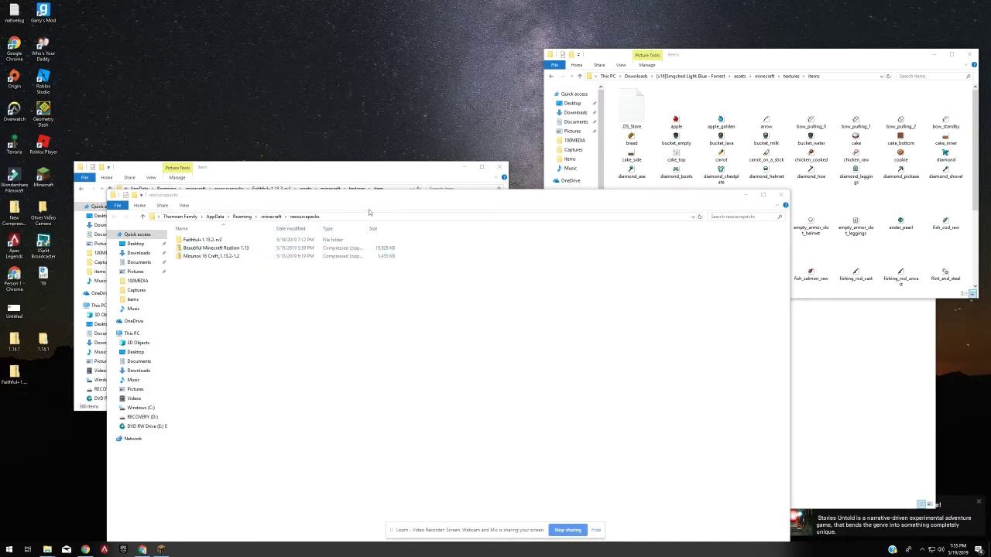
# - Extract the Beautiful Minecraft Realism 1.13 zip into the resourcepacks folder and close the extracted folder's window
pyautogui.rightClick(257, 249)
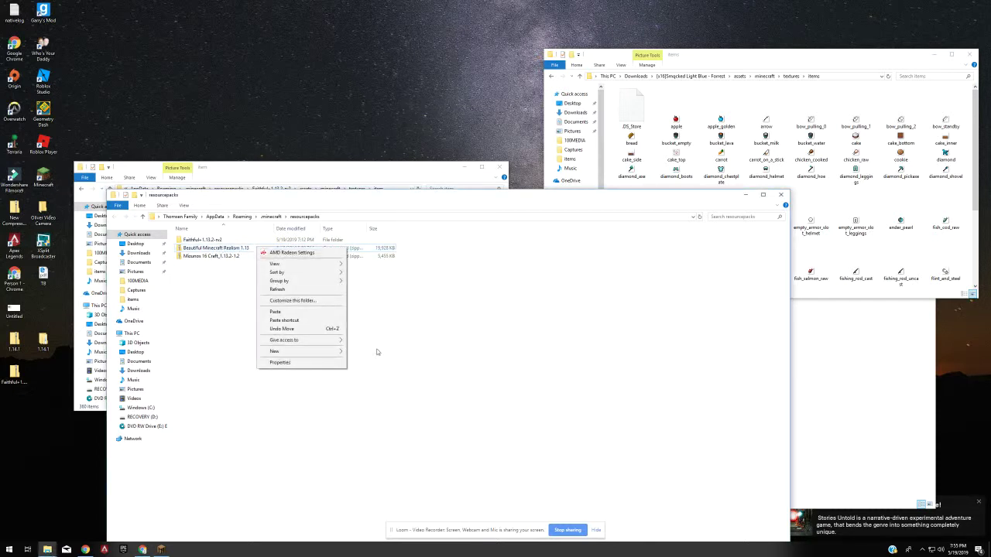
pyautogui.click(241, 249)
pyautogui.rightClick(247, 249)
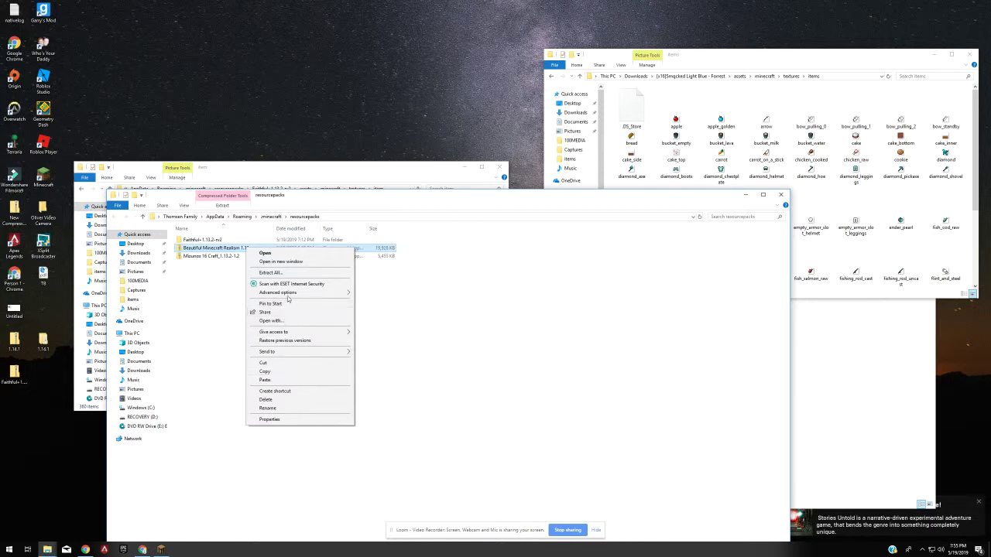
pyautogui.click(270, 272)
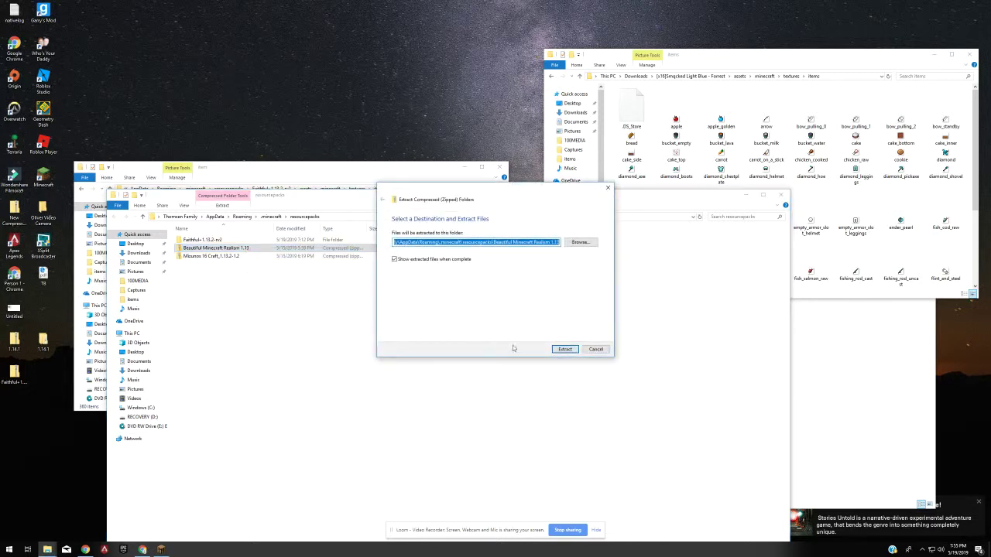
pyautogui.click(564, 349)
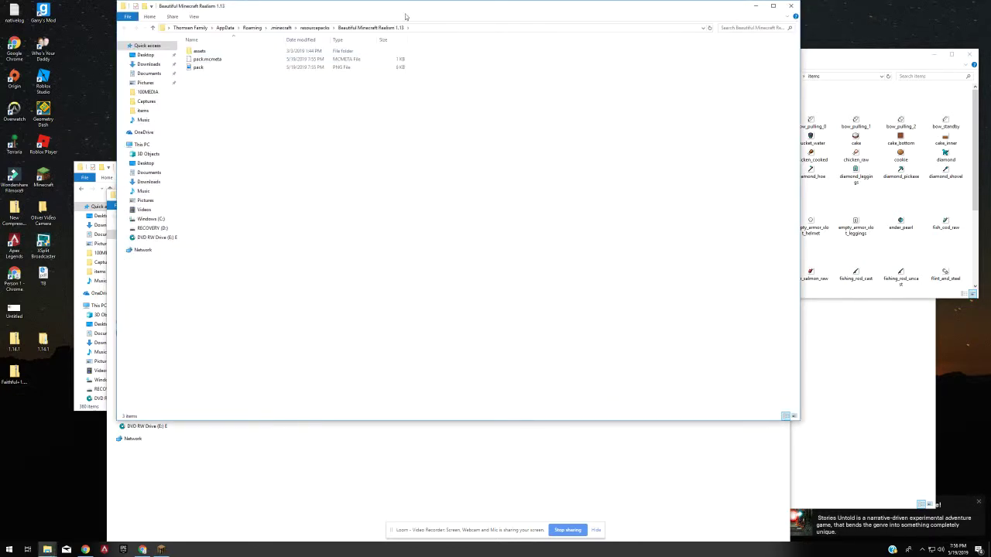
pyautogui.moveTo(406, 10); pyautogui.dragTo(403, 178)
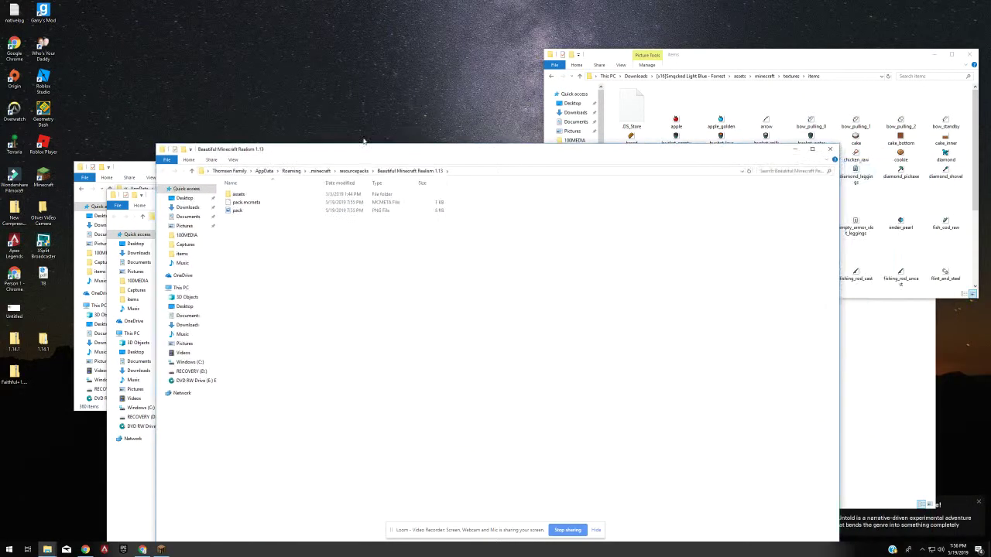
pyautogui.click(781, 178)
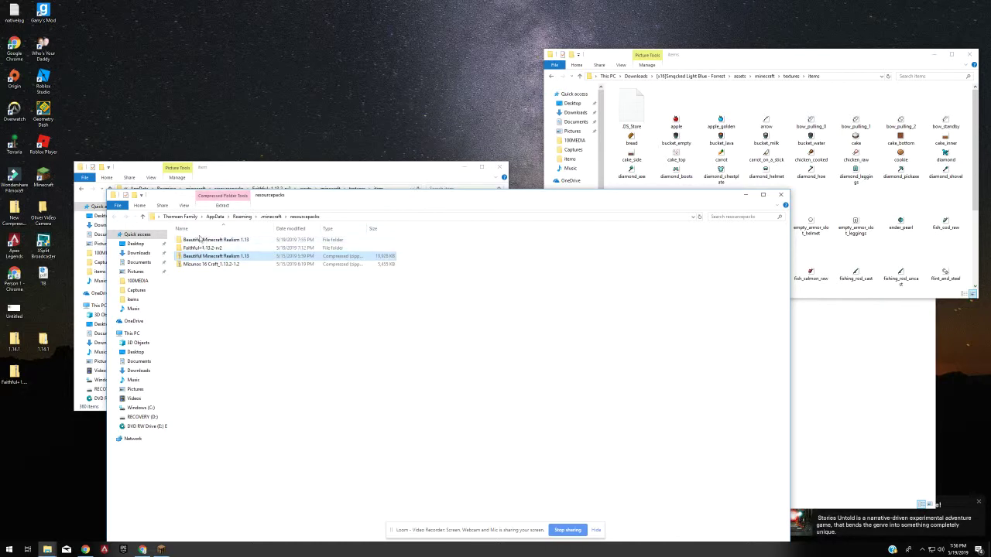
pyautogui.click(201, 241)
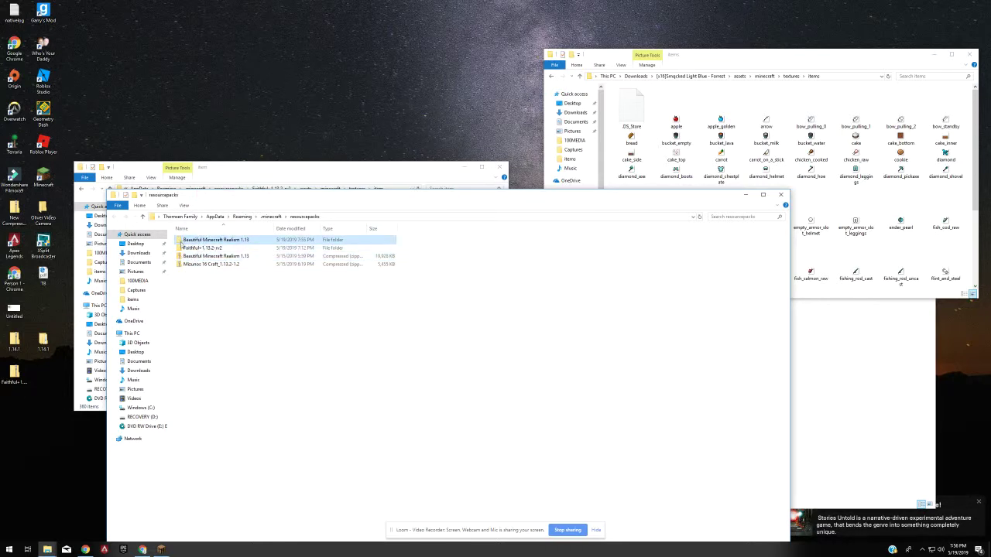
pyautogui.rightClick(213, 241)
pyautogui.click(214, 241)
pyautogui.doubleClick(215, 241)
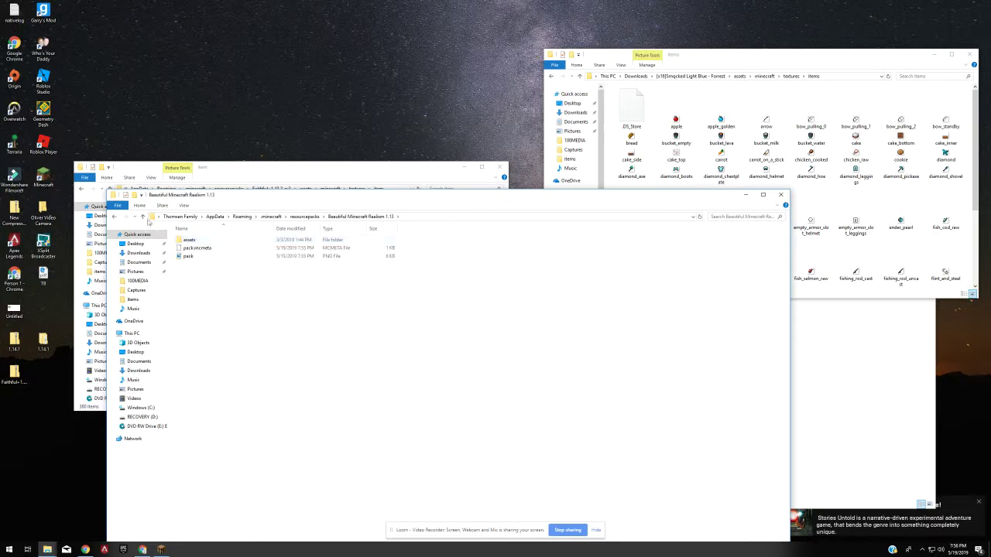
pyautogui.hotkey('alt', 'Left')
pyautogui.rightClick(207, 242)
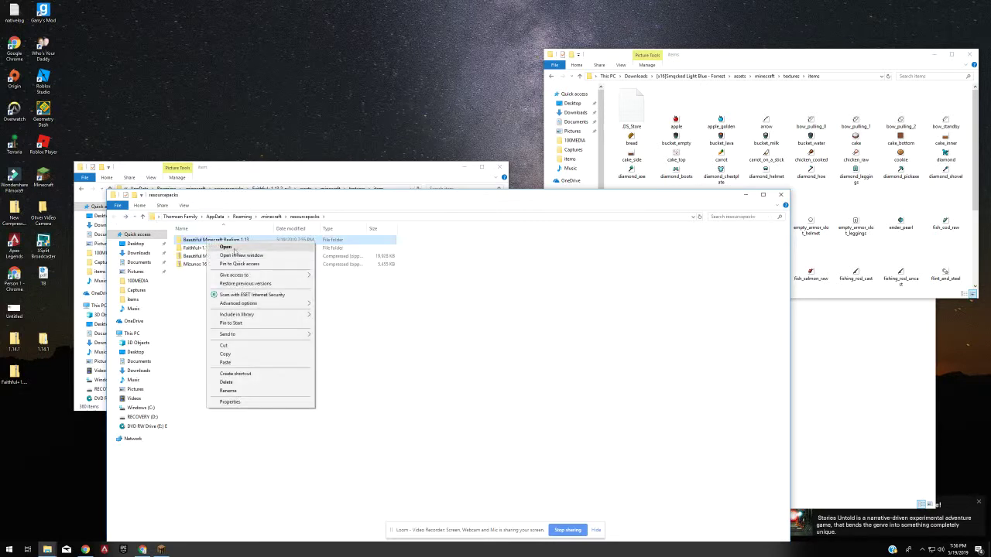
pyautogui.click(228, 248)
pyautogui.click(116, 217)
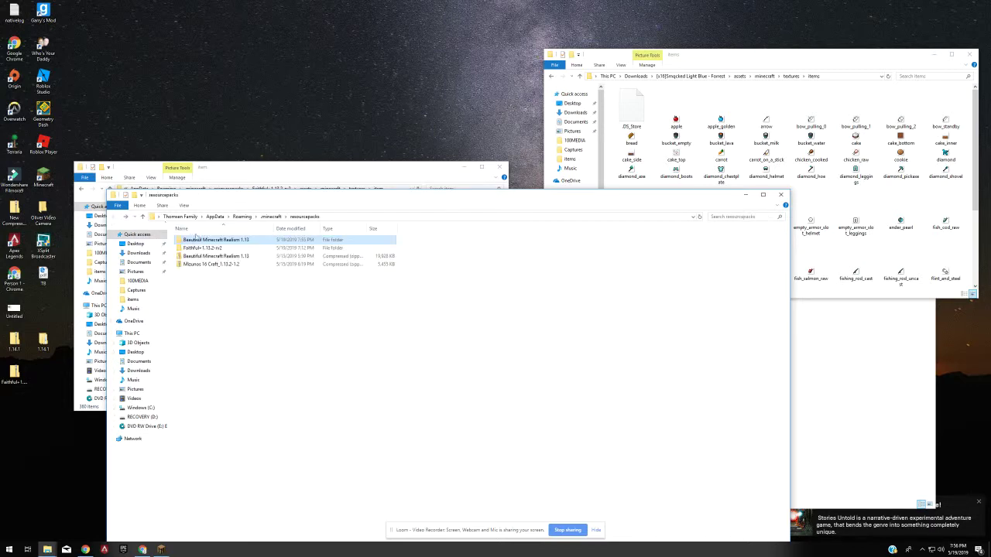
# - Open the extracted Beautiful Minecraft Realism 1.13 folder in a new window and move it clear of the resourcepacks list
pyautogui.rightClick(202, 245)
pyautogui.click(225, 258)
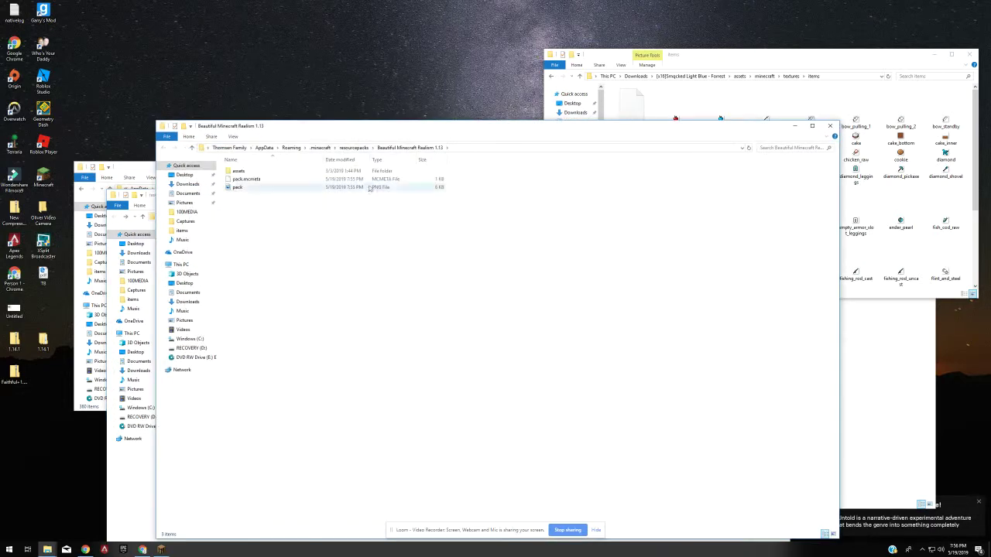
pyautogui.moveTo(424, 130); pyautogui.dragTo(628, 113)
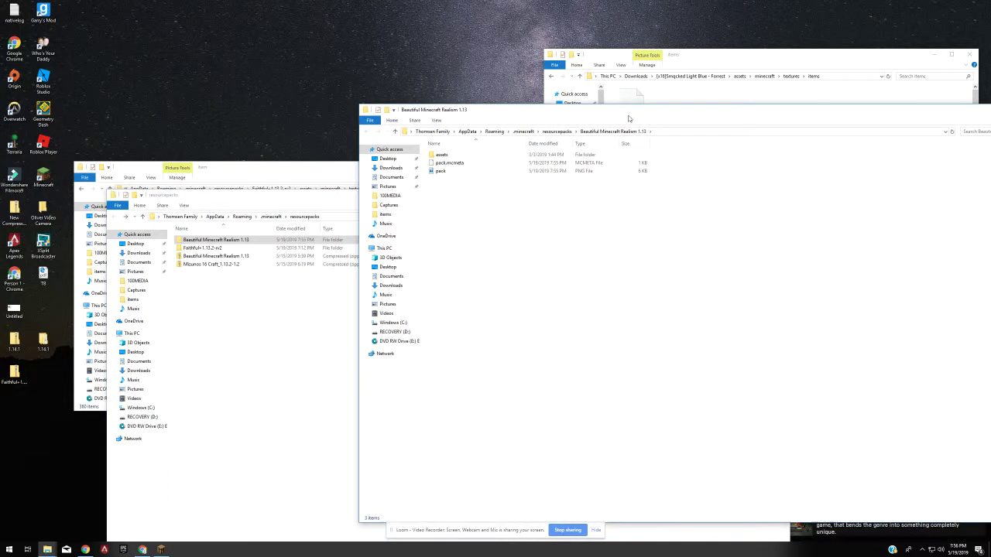
# - Open the Beautiful Minecraft Realism 1.13 pack's assets\minecraft\textures\item folder and look through its item textures
pyautogui.doubleClick(488, 157)
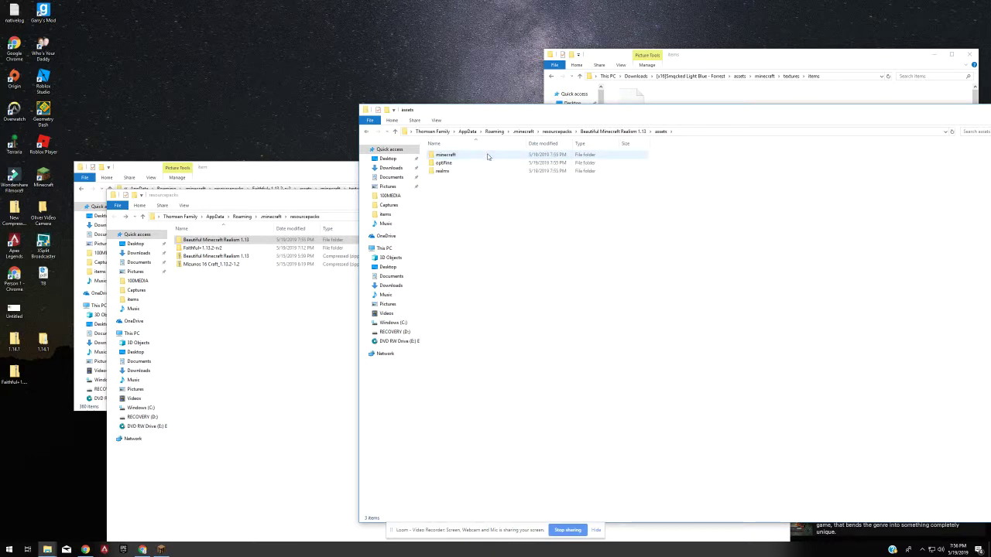
pyautogui.doubleClick(487, 157)
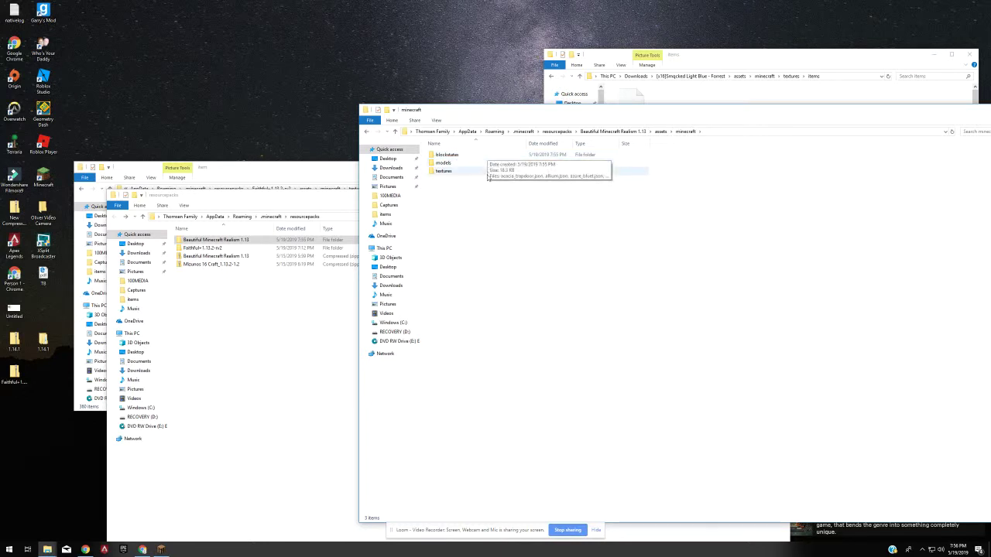
pyautogui.doubleClick(488, 171)
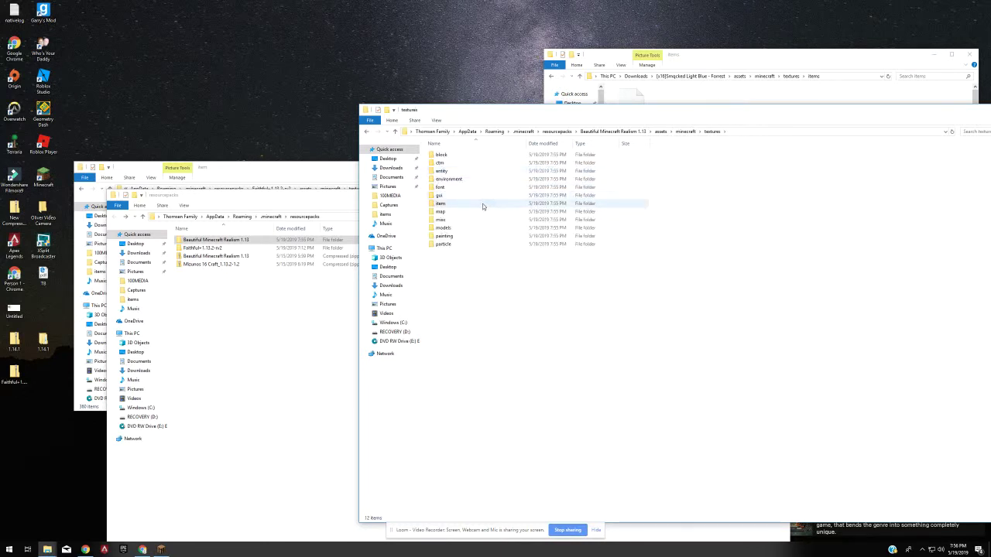
pyautogui.doubleClick(483, 204)
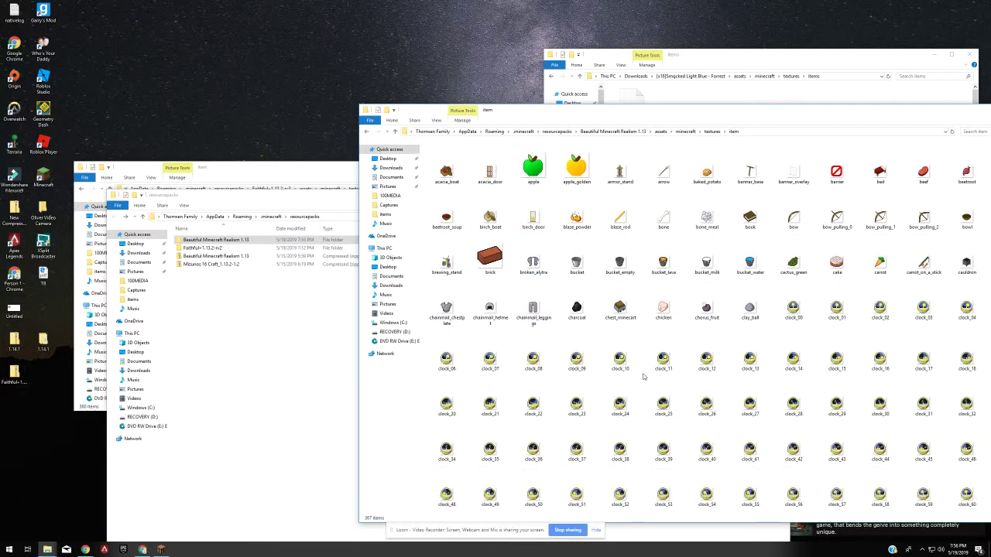
pyautogui.scroll(-5, 642, 378)
pyautogui.scroll(-5, 637, 383)
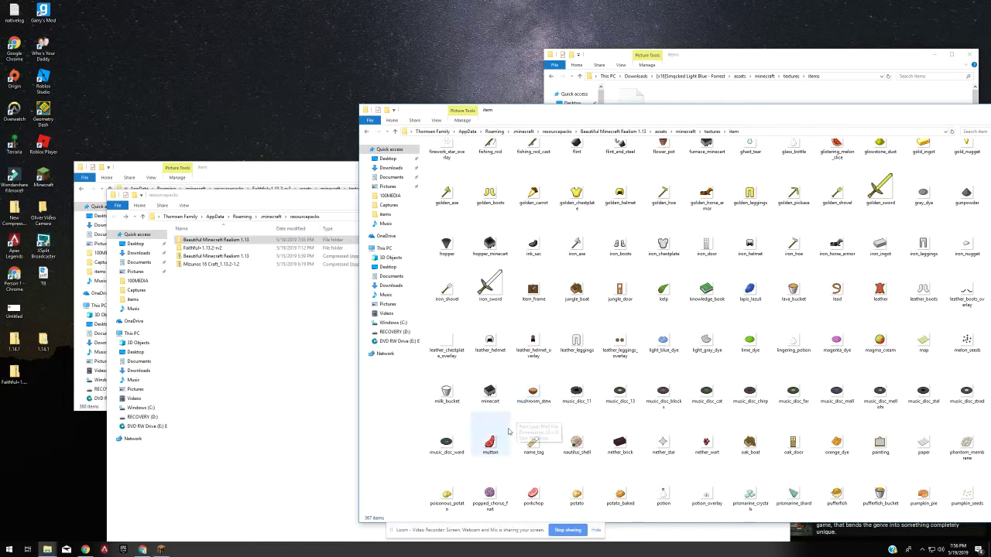
# - Arrange the Beautiful Minecraft Realism, Faithful and Smqcked Light Blue item folder windows so their textures can be compared side by side
pyautogui.scroll(-5, 542, 395)
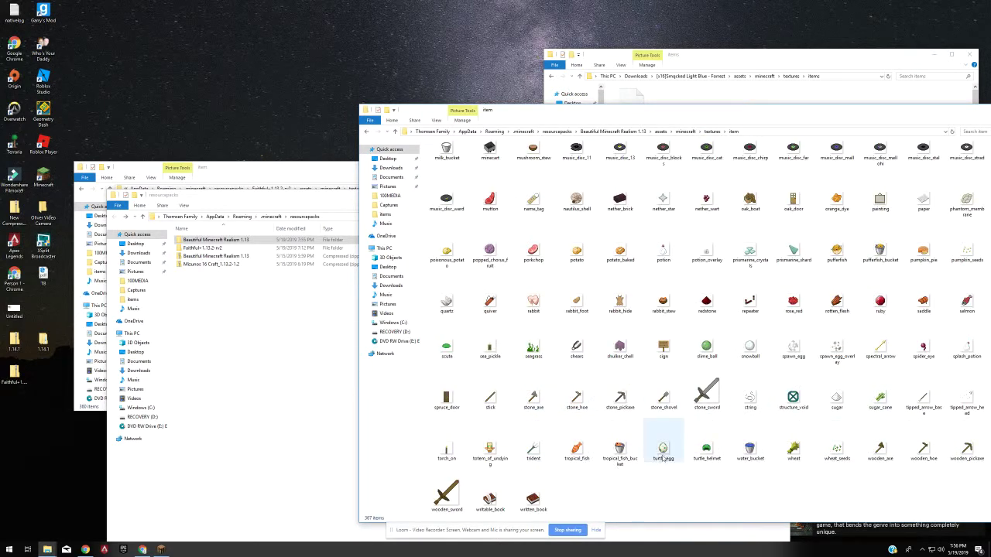
pyautogui.scroll(6, 659, 453)
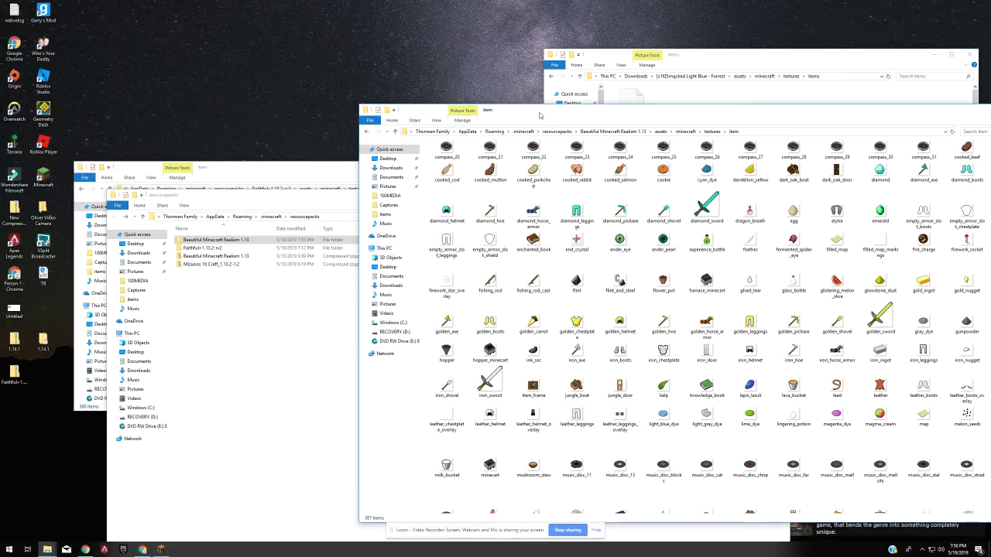
pyautogui.moveTo(540, 116); pyautogui.dragTo(533, 163)
pyautogui.moveTo(311, 170); pyautogui.dragTo(279, 73)
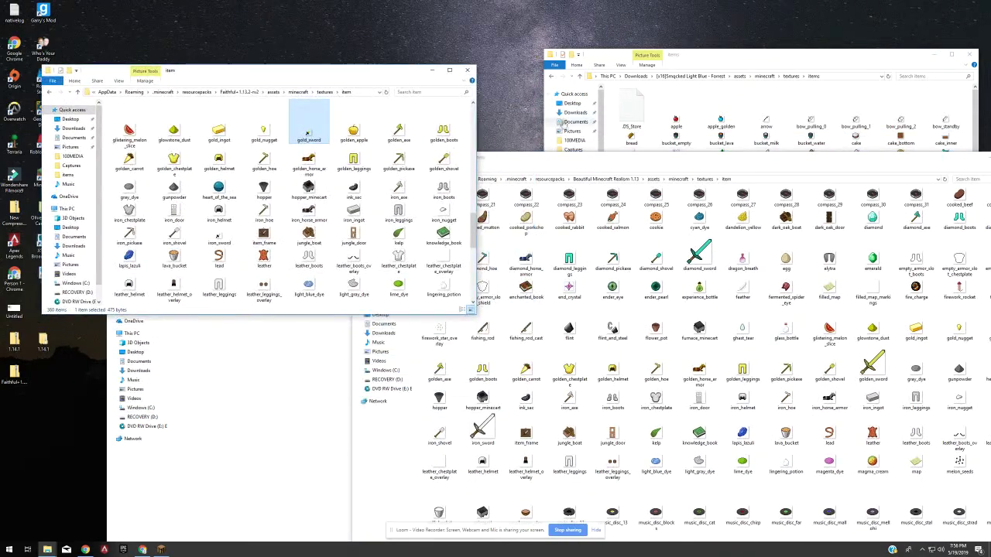
pyautogui.moveTo(515, 155); pyautogui.dragTo(532, 346)
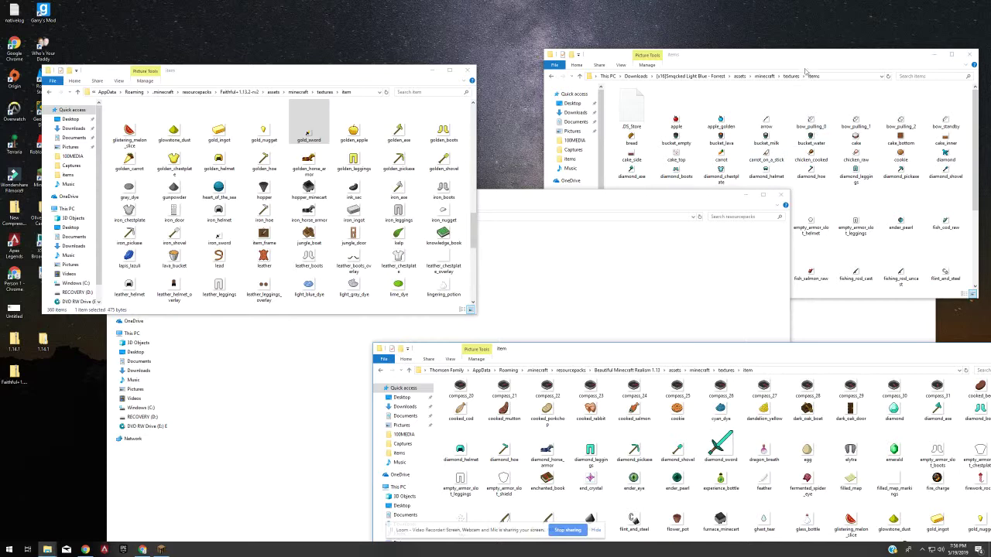
pyautogui.moveTo(805, 69); pyautogui.dragTo(772, 36)
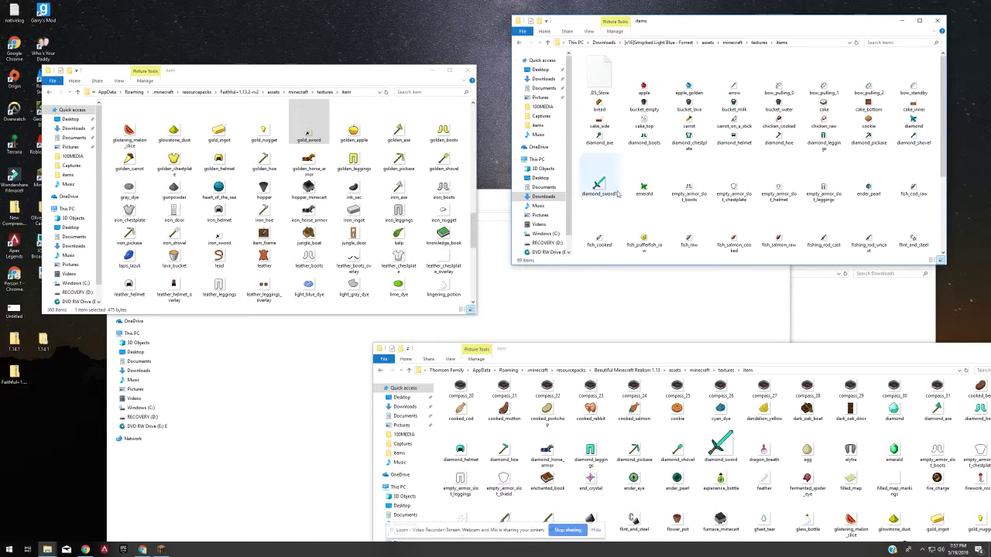
# - Rename the diamond_helmet texture in the Faithful item folder as diamond_helmet1
pyautogui.scroll(-2, 642, 192)
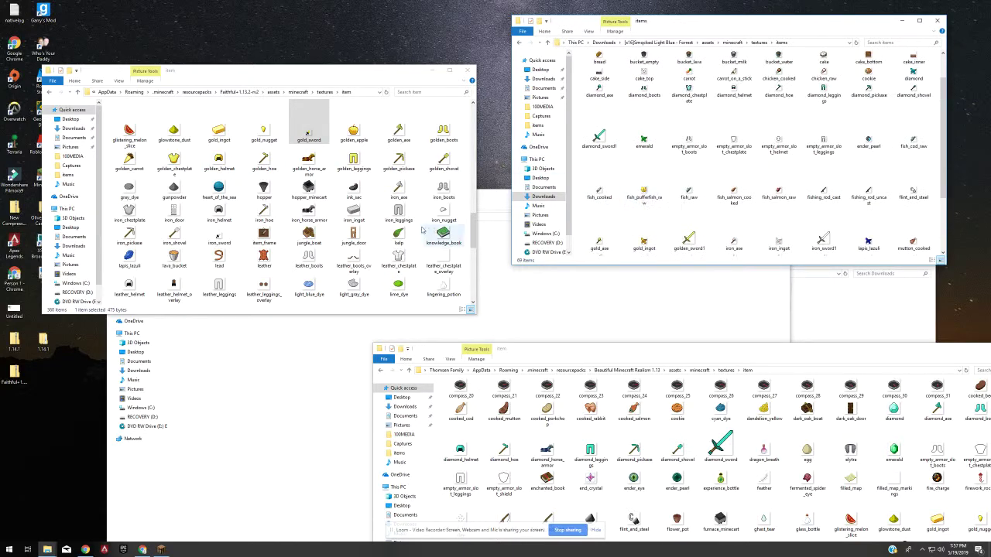
pyautogui.scroll(-8, 285, 247)
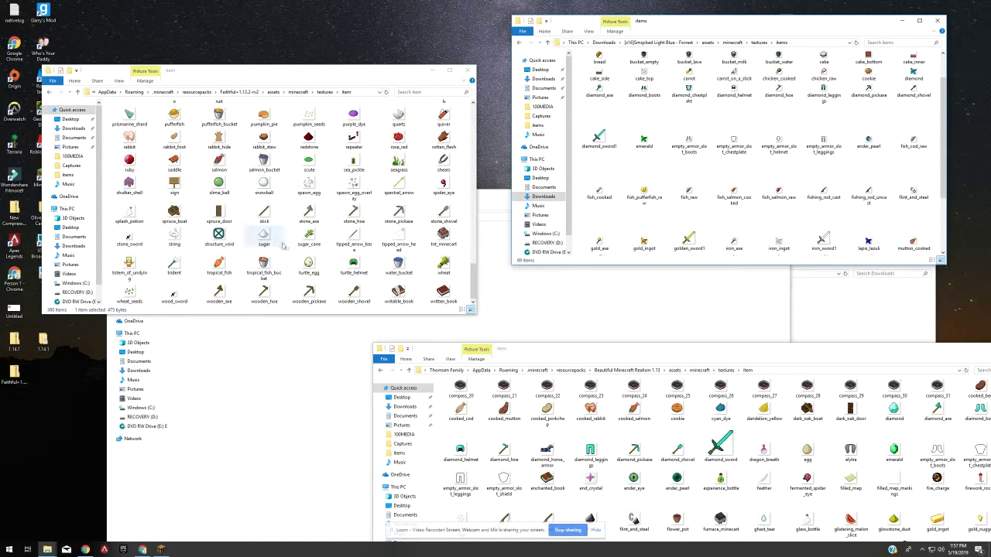
pyautogui.scroll(5, 309, 256)
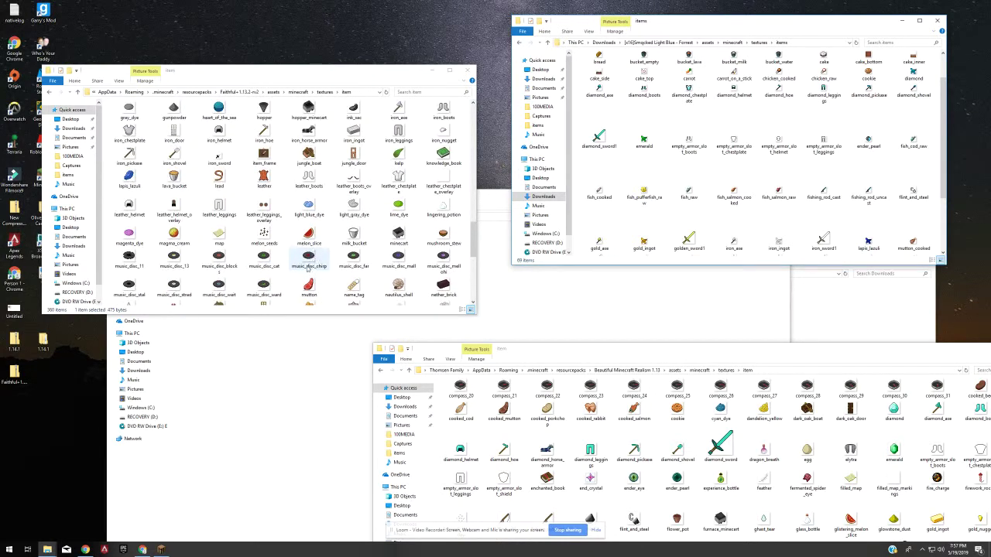
pyautogui.scroll(2, 351, 273)
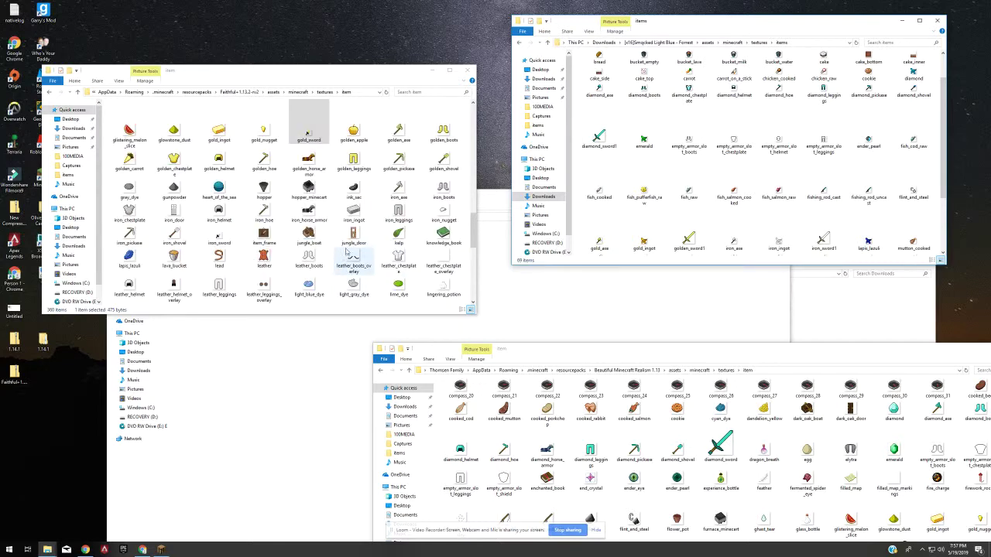
pyautogui.scroll(1, 344, 240)
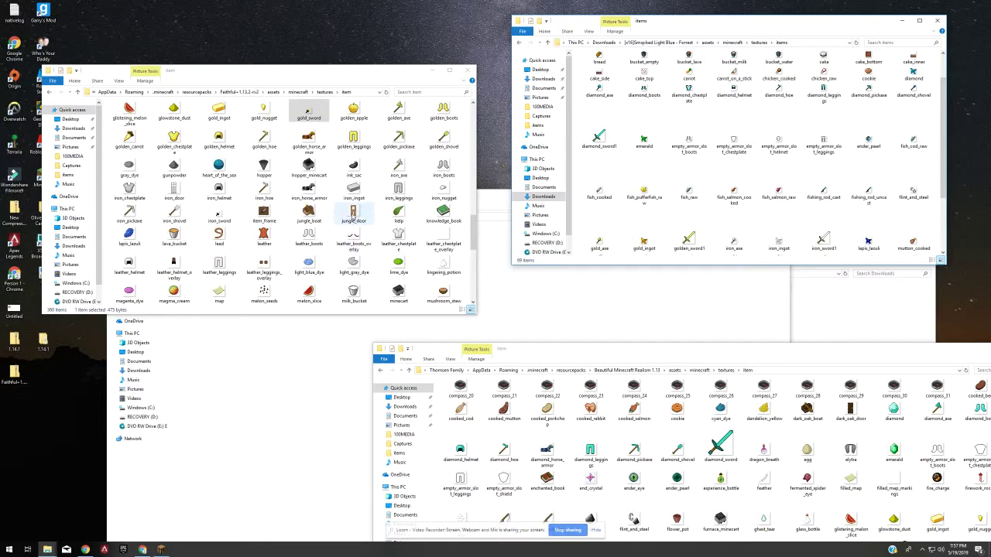
pyautogui.scroll(6, 348, 208)
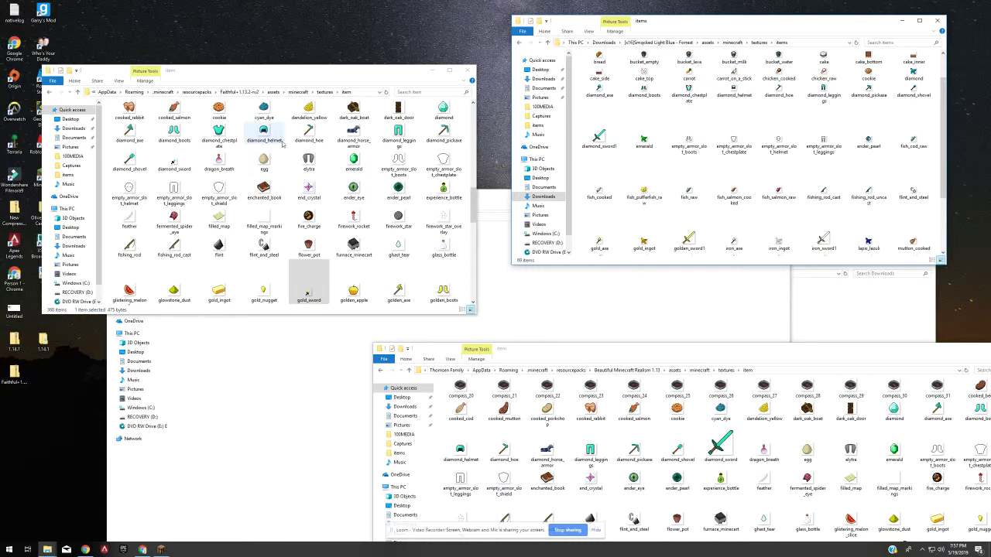
pyautogui.click(282, 142)
pyautogui.rightClick(282, 144)
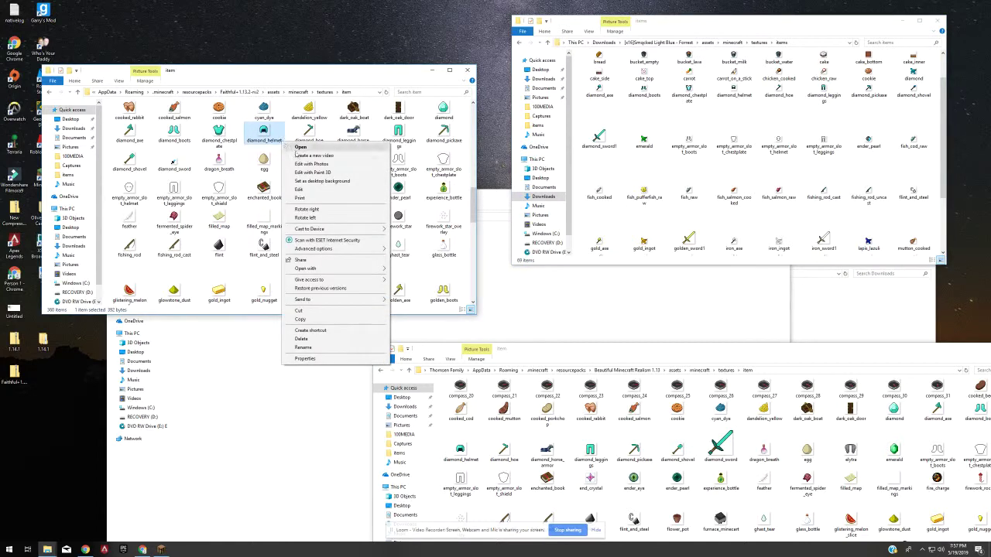
pyautogui.click(324, 348)
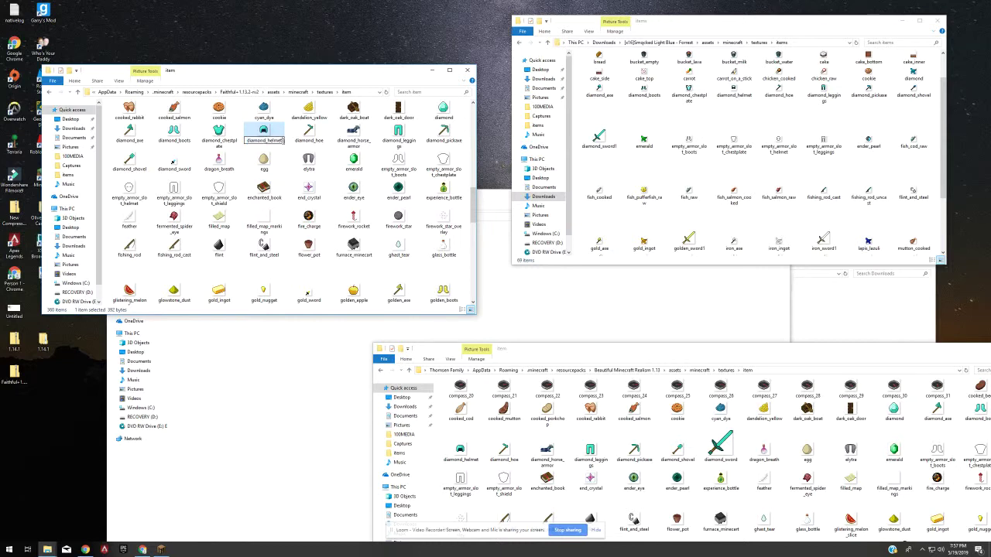
pyautogui.write('1')
pyautogui.press('Return')
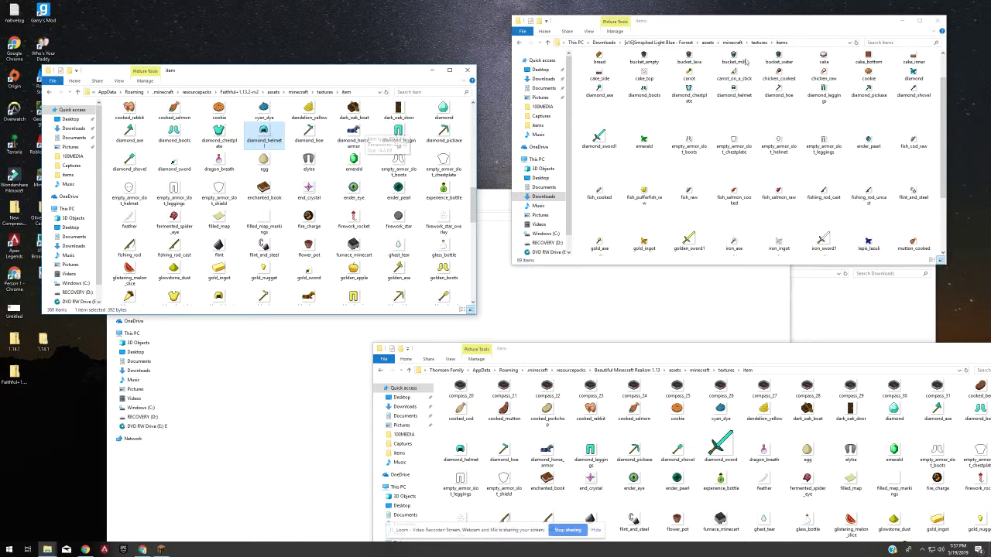
# - Swap Faithful's diamond_helmet1 with the Smqcked Light Blue pack's diamond_helmet, and return both files to their original folders
pyautogui.moveTo(268, 136); pyautogui.dragTo(283, 152)
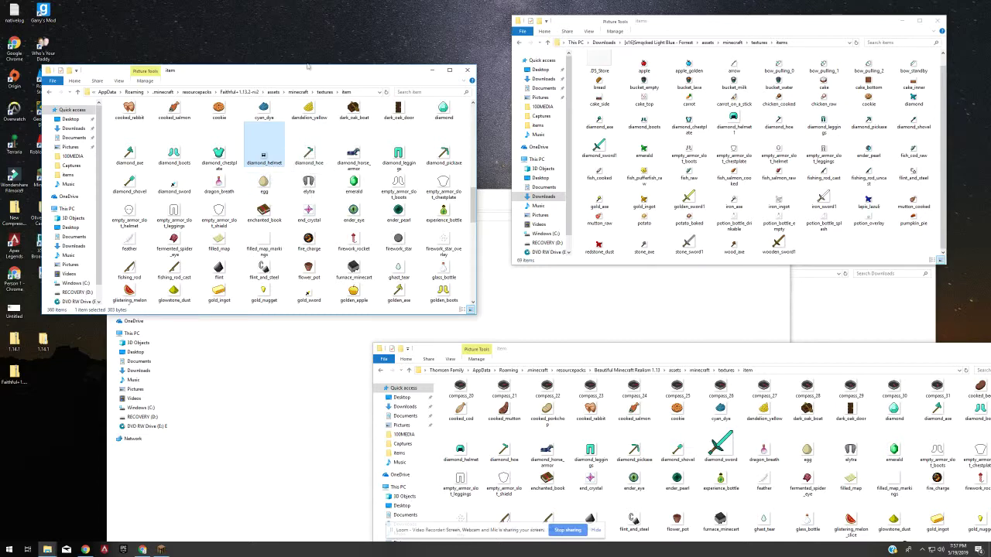
pyautogui.moveTo(305, 76); pyautogui.dragTo(328, 65)
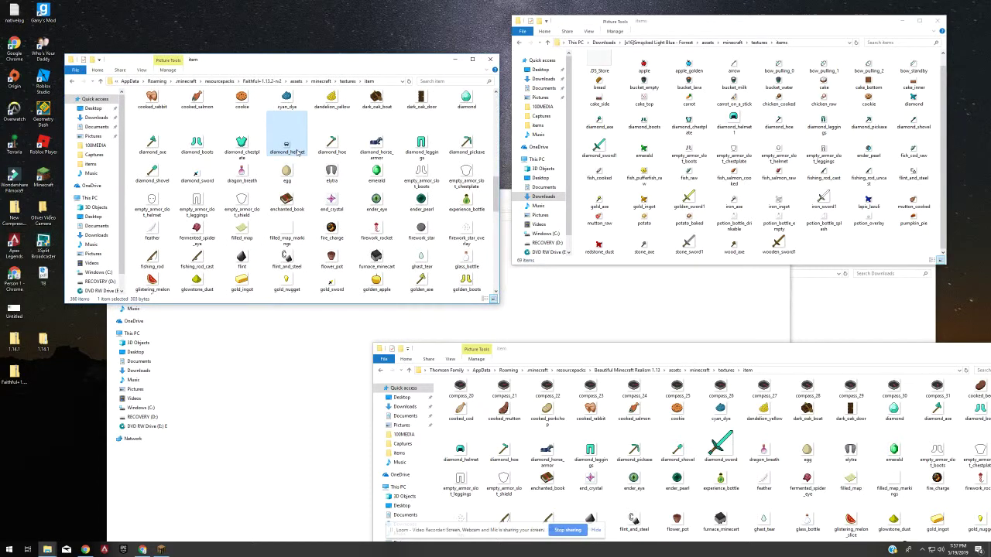
pyautogui.moveTo(295, 147)
pyautogui.mouseDown()
pyautogui.moveTo(333, 158)
pyautogui.moveTo(717, 112)
pyautogui.moveTo(739, 132)
pyautogui.moveTo(766, 125)
pyautogui.moveTo(294, 132)
pyautogui.mouseUp()
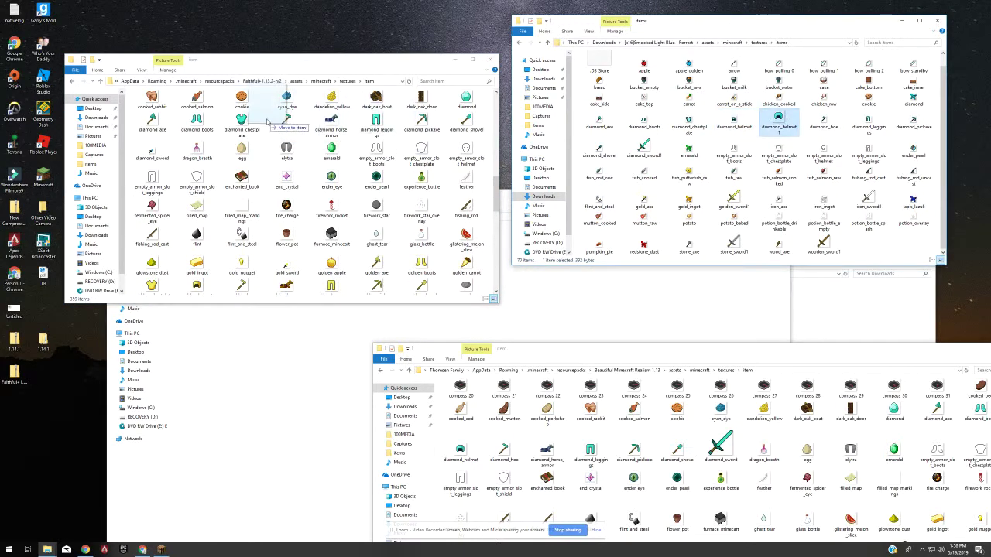
# - Bring the resourcepacks window forward, switch to Minecraft and leave the resource pack selection for the title screen
pyautogui.click(190, 339)
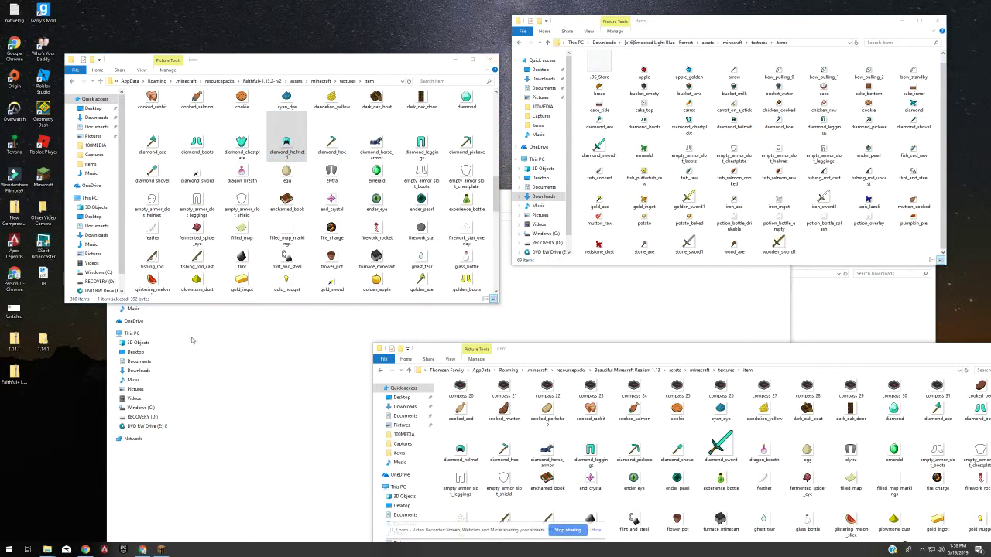
pyautogui.moveTo(285, 206); pyautogui.dragTo(284, 114)
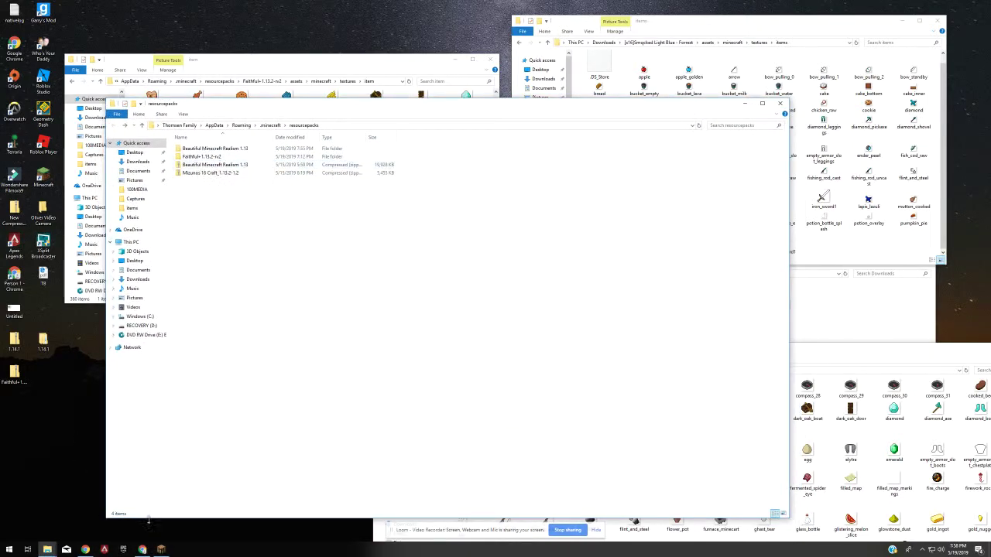
pyautogui.click(160, 550)
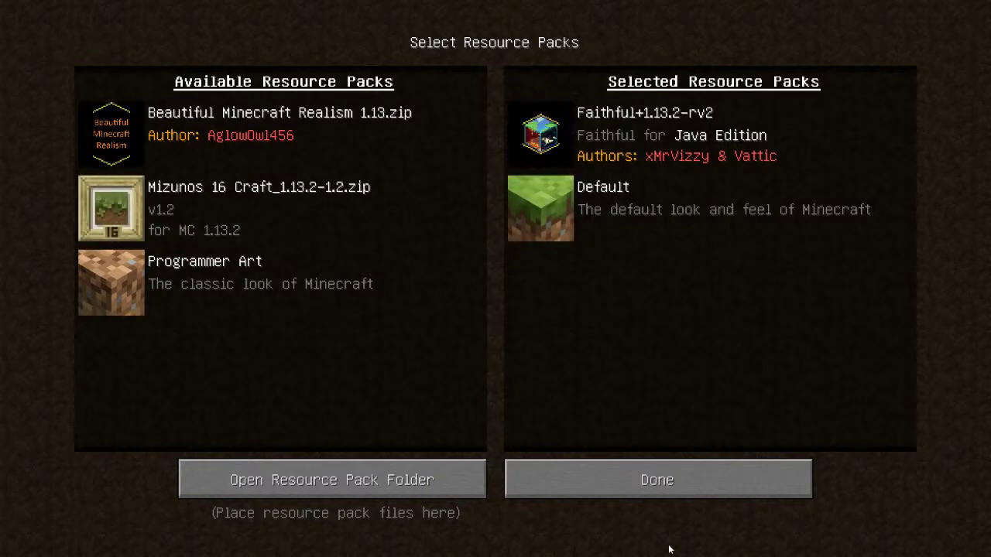
pyautogui.click(608, 495)
pyautogui.click(595, 465)
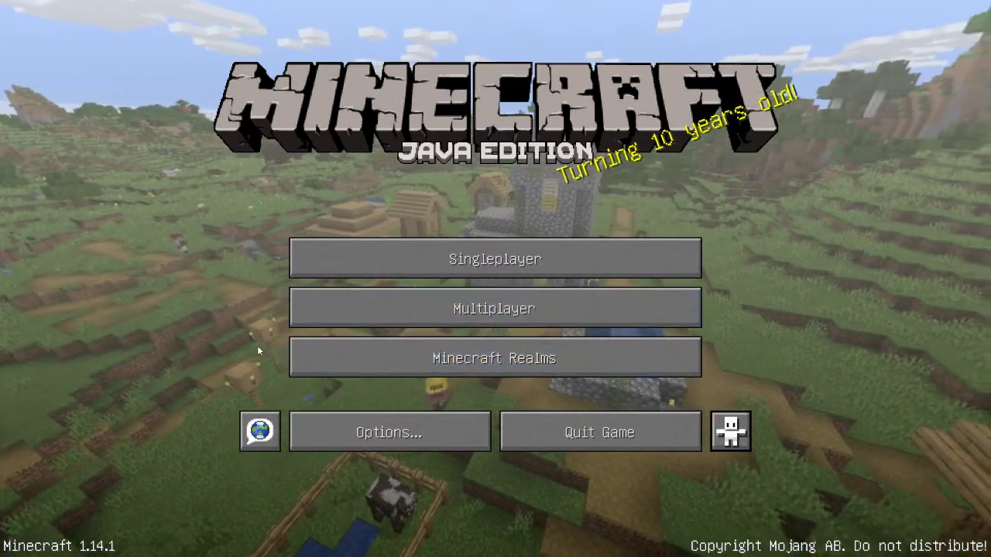
# - Turn off Force Unicode Font in Minecraft's language settings and return to the title screen
pyautogui.click(244, 419)
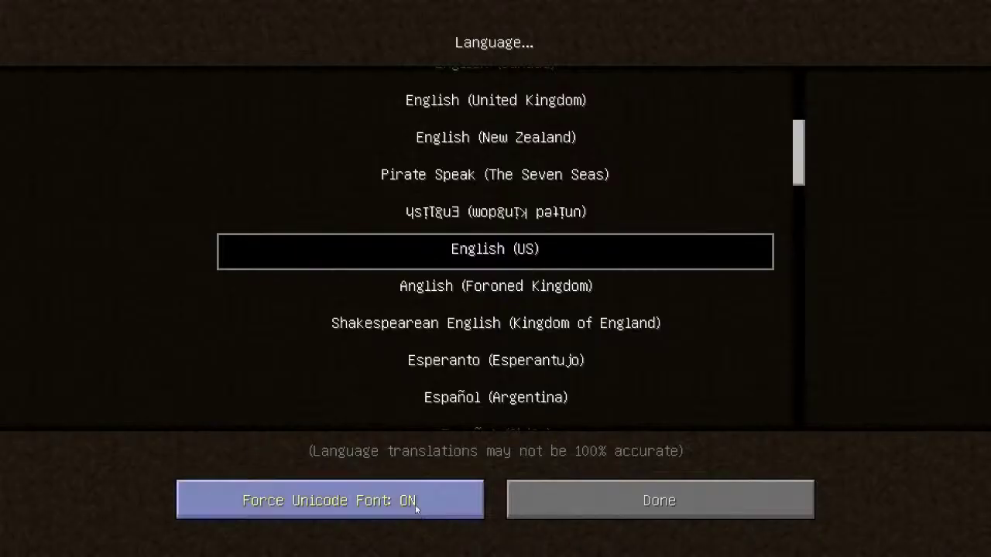
pyautogui.click(415, 505)
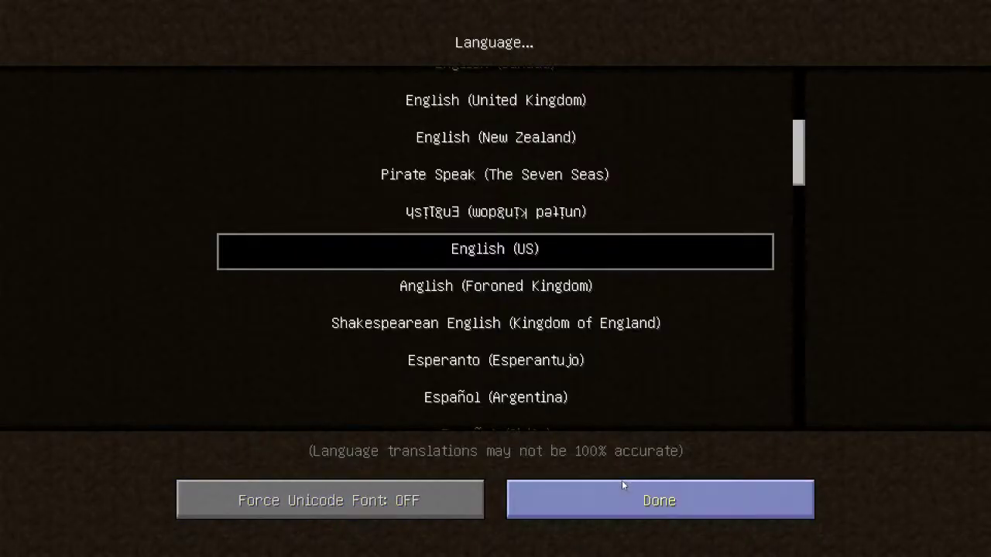
pyautogui.click(664, 501)
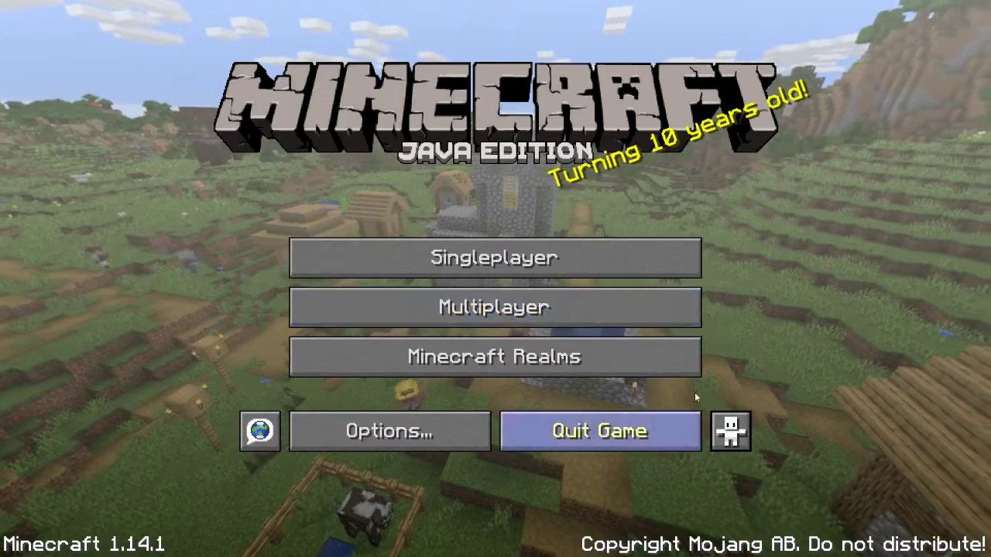
# - Turn Force Unicode Font back on in the language settings and return to the title screen
pyautogui.click(261, 426)
pyautogui.click(332, 499)
pyautogui.click(681, 500)
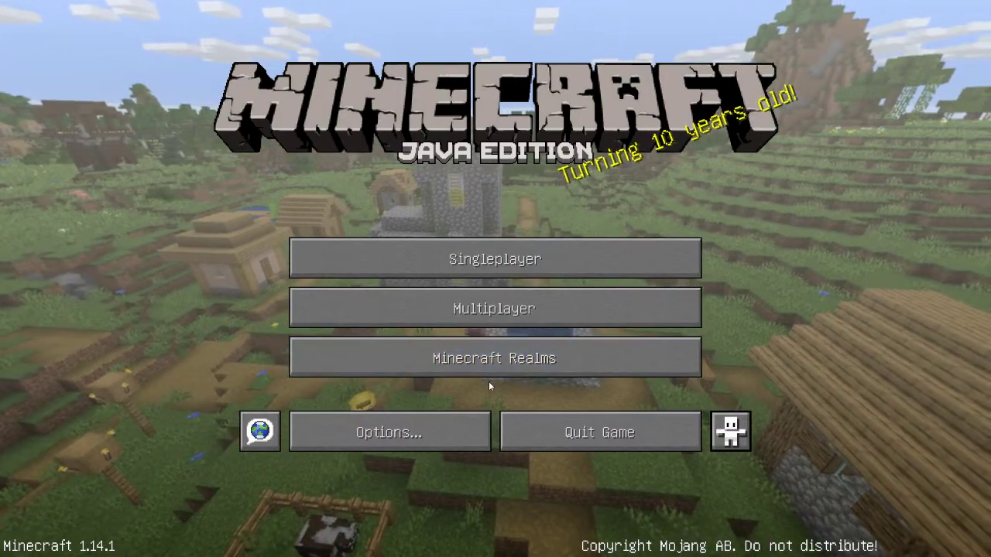
# - Switch from Minecraft back to the File Explorer windows on the desktop
pyautogui.hotkey('alt', 'Tab')
pyautogui.press('super')
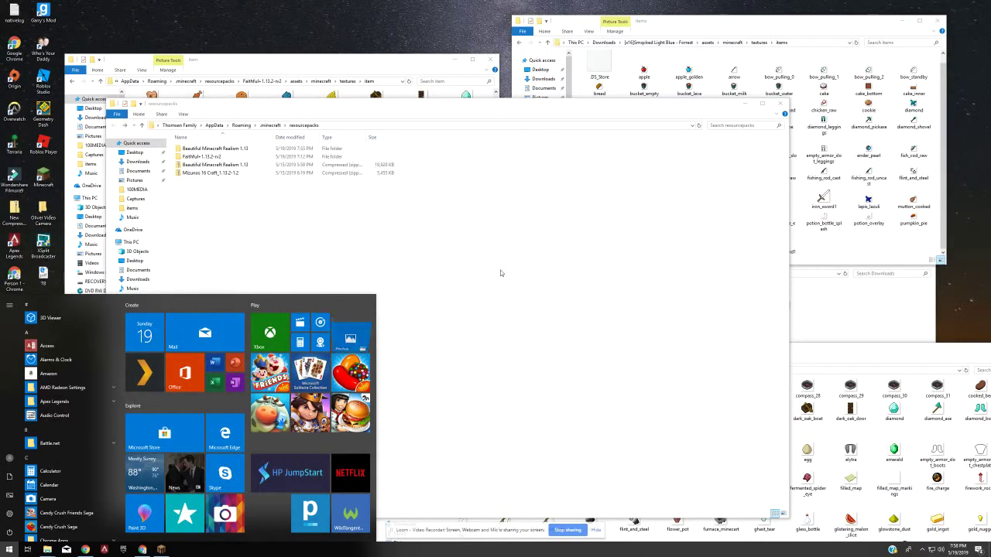
pyautogui.click(501, 273)
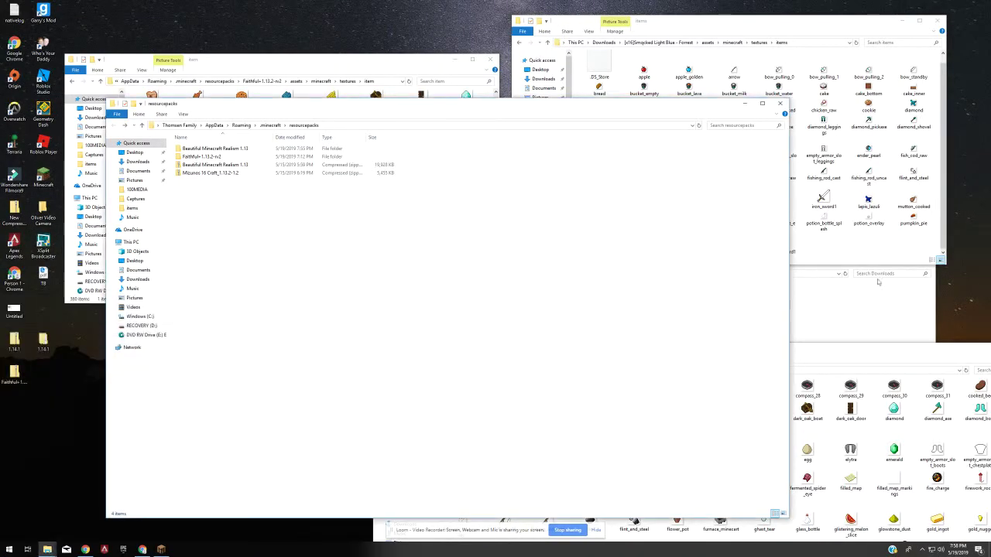
pyautogui.click(968, 303)
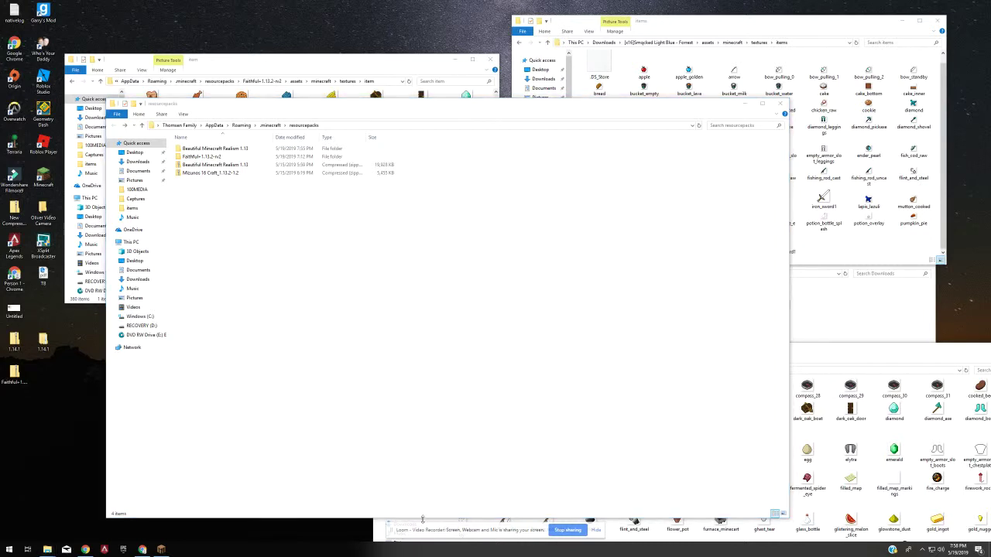
pyautogui.moveTo(143, 550)
pyautogui.moveTo(173, 424); pyautogui.dragTo(226, 426)
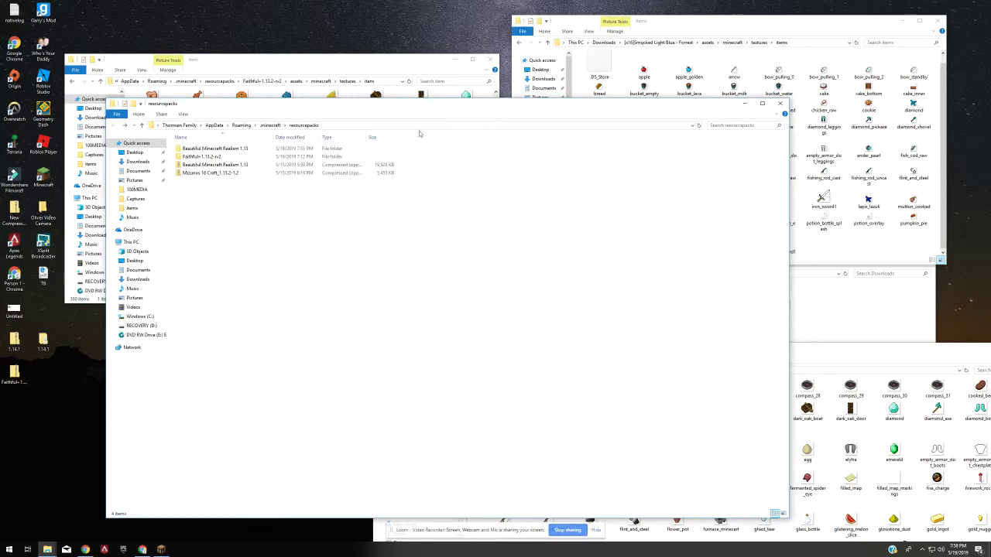
# - Spread out the resourcepacks and Beautiful Minecraft Realism item windows below the other folders and bring the Downloads window forward
pyautogui.moveTo(469, 107); pyautogui.dragTo(378, 362)
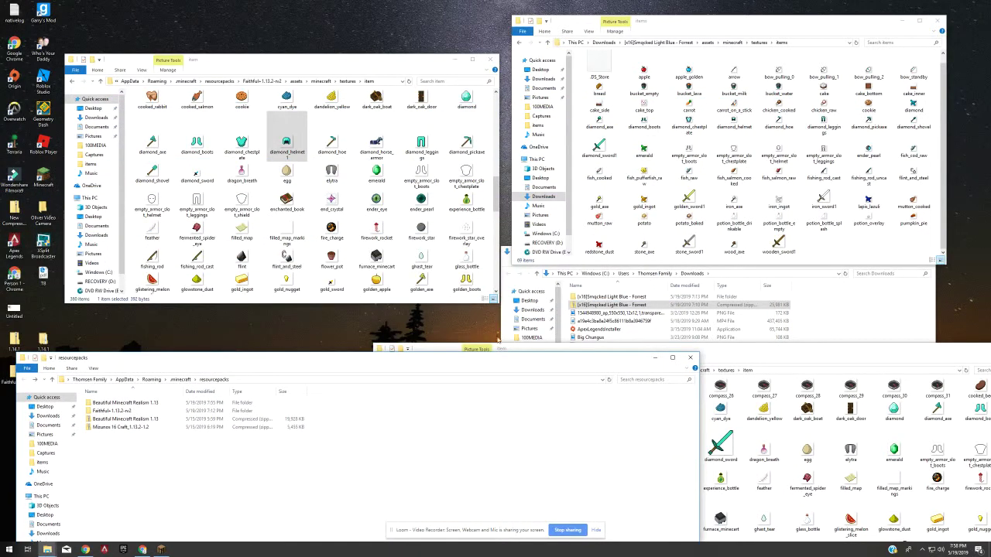
pyautogui.click(554, 348)
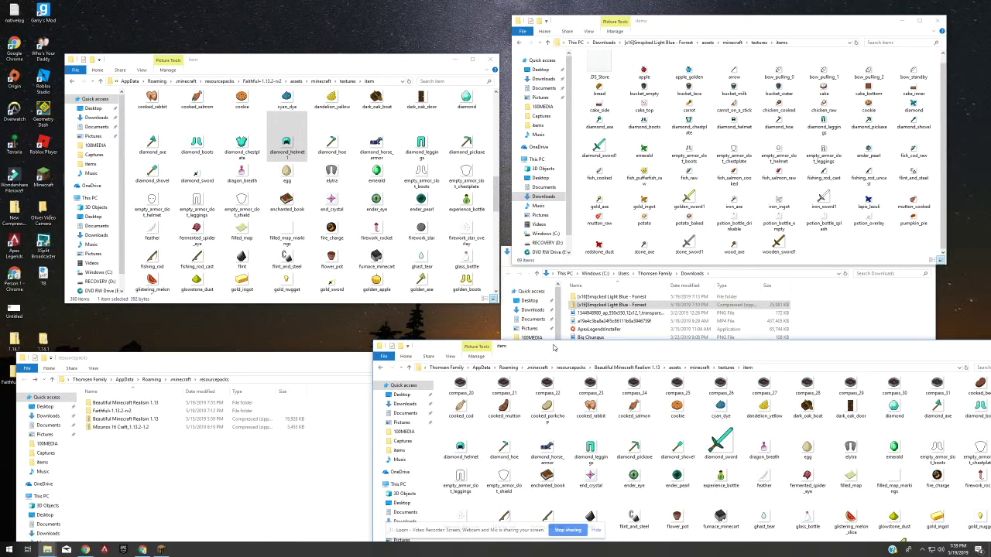
pyautogui.moveTo(554, 348); pyautogui.dragTo(447, 323)
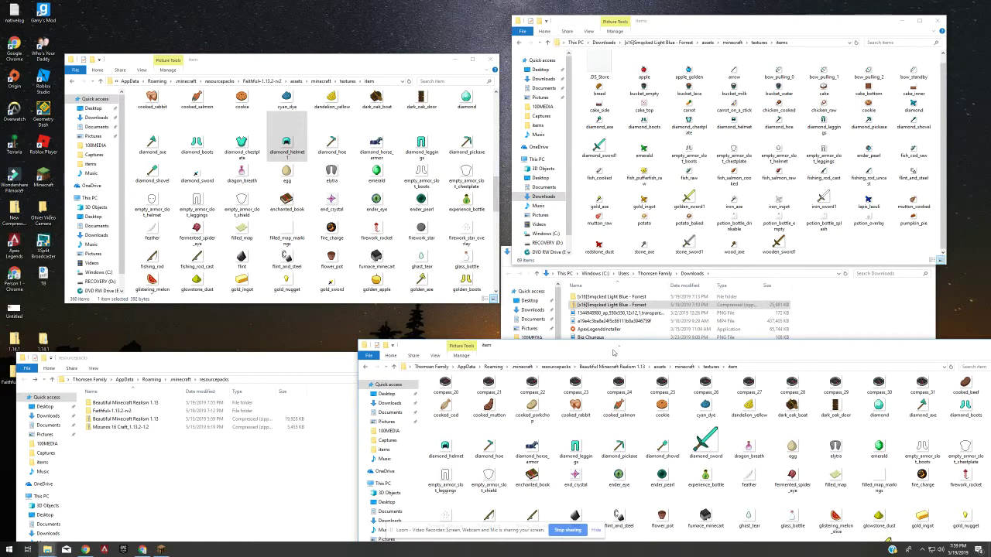
pyautogui.moveTo(612, 353); pyautogui.dragTo(554, 314)
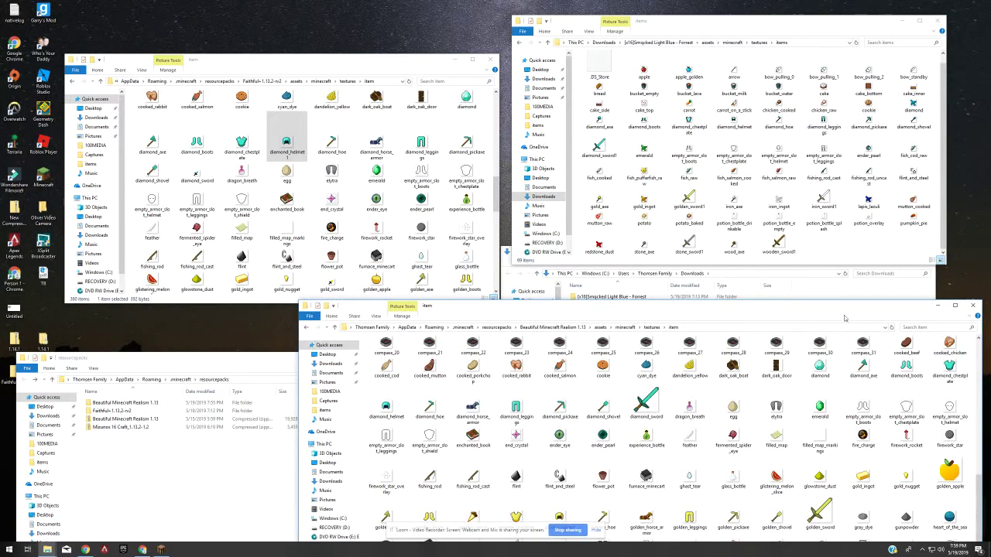
pyautogui.moveTo(825, 311); pyautogui.dragTo(680, 390)
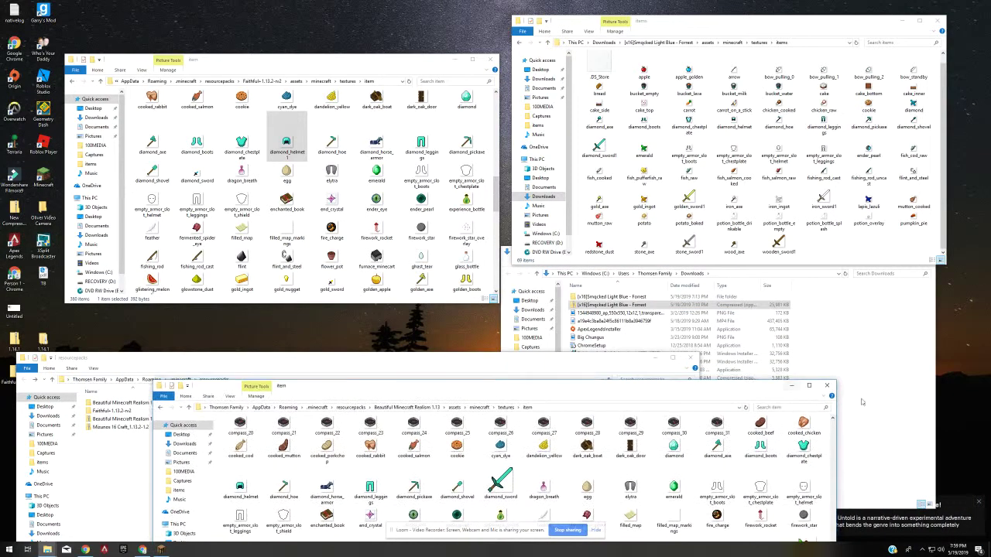
pyautogui.click(856, 364)
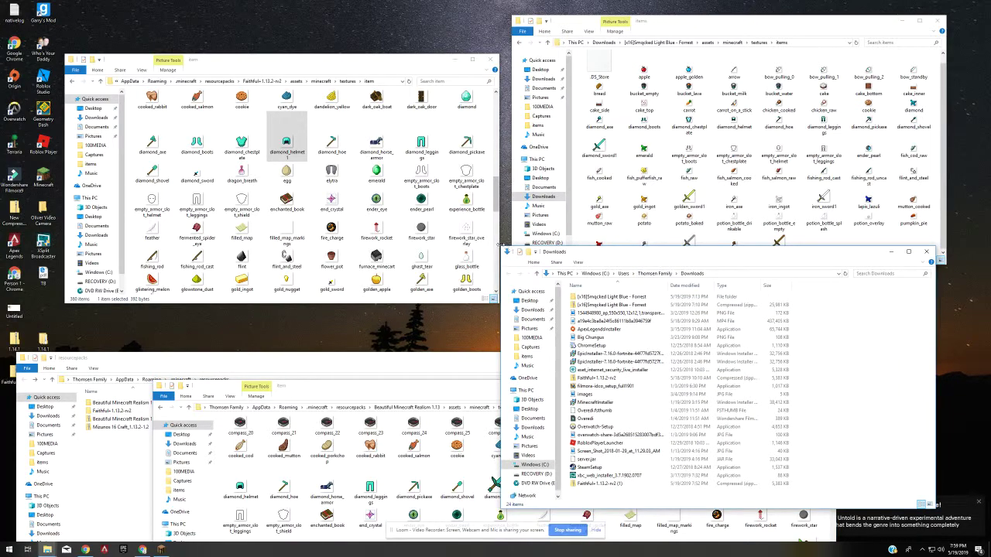
# - Enlarge the Downloads window and look through the Music, Pictures and Videos folders, declining the desktop shortcut, before returning to Downloads
pyautogui.moveTo(501, 247); pyautogui.dragTo(157, 140)
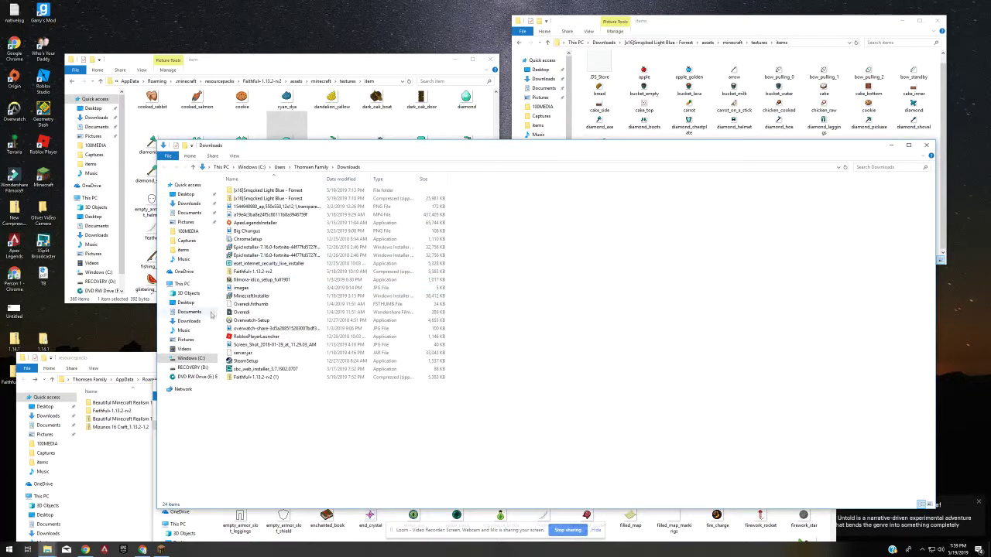
pyautogui.click(184, 322)
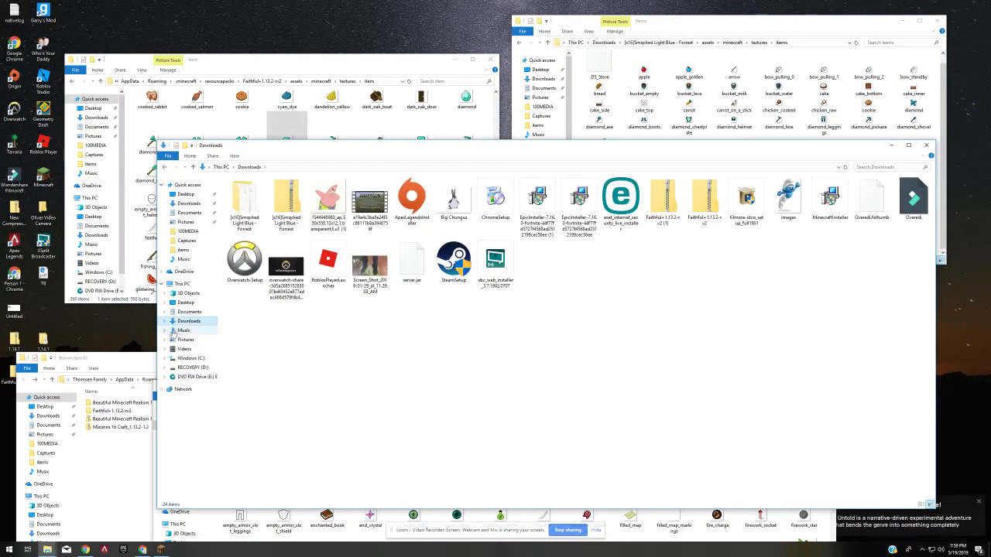
pyautogui.click(174, 331)
pyautogui.click(178, 341)
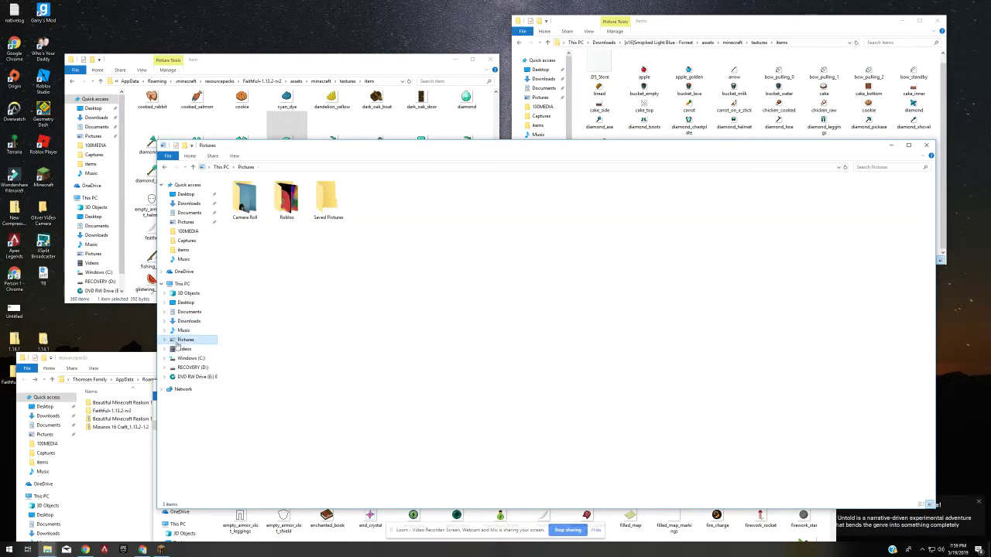
pyautogui.click(184, 349)
pyautogui.moveTo(187, 358); pyautogui.dragTo(418, 258)
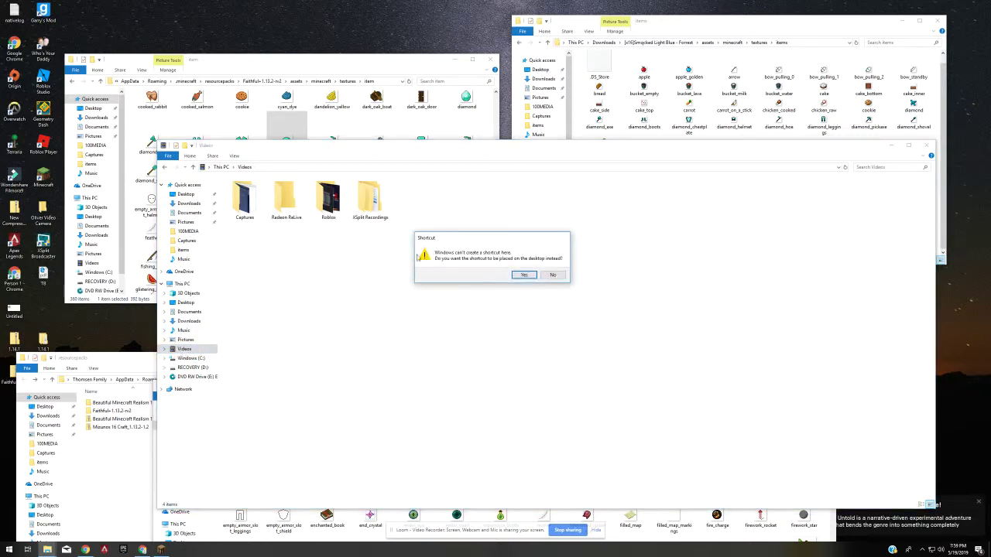
pyautogui.click(552, 277)
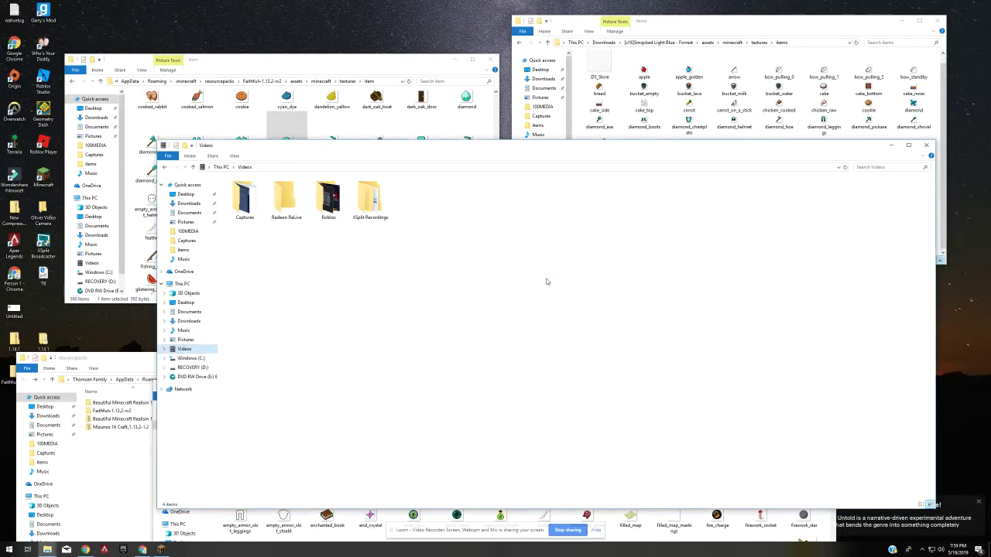
pyautogui.click(189, 320)
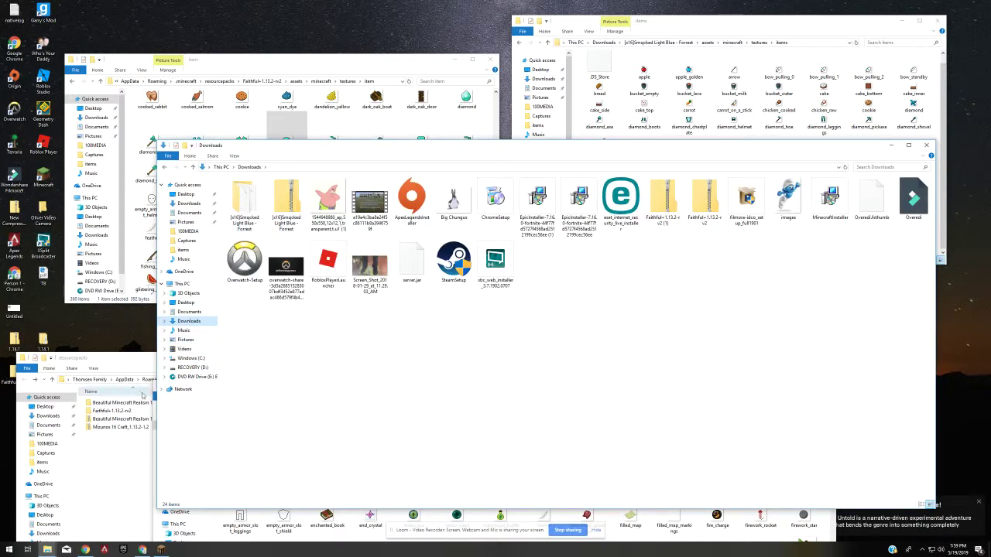
# - Bring the resourcepacks window in front of the other folders, enlarge it and reposition it
pyautogui.moveTo(157, 363); pyautogui.dragTo(169, 355)
pyautogui.moveTo(328, 345); pyautogui.dragTo(337, 270)
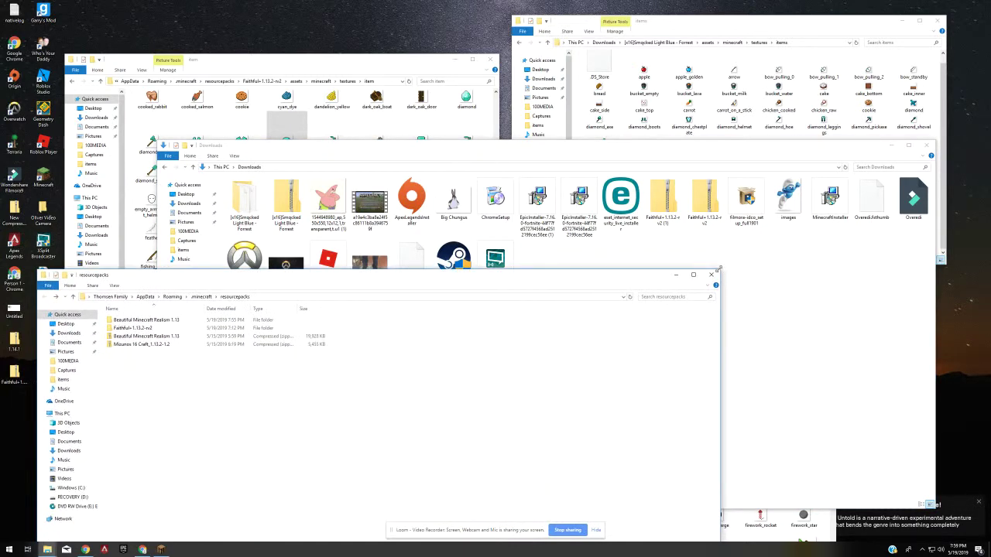
pyautogui.moveTo(720, 268); pyautogui.dragTo(903, 130)
pyautogui.moveTo(382, 133); pyautogui.dragTo(500, 113)
# - Open the Beautiful Minecraft Realism 1.13 pack's assets, minecraft, textures, item folder
pyautogui.doubleClick(240, 158)
pyautogui.doubleClick(256, 159)
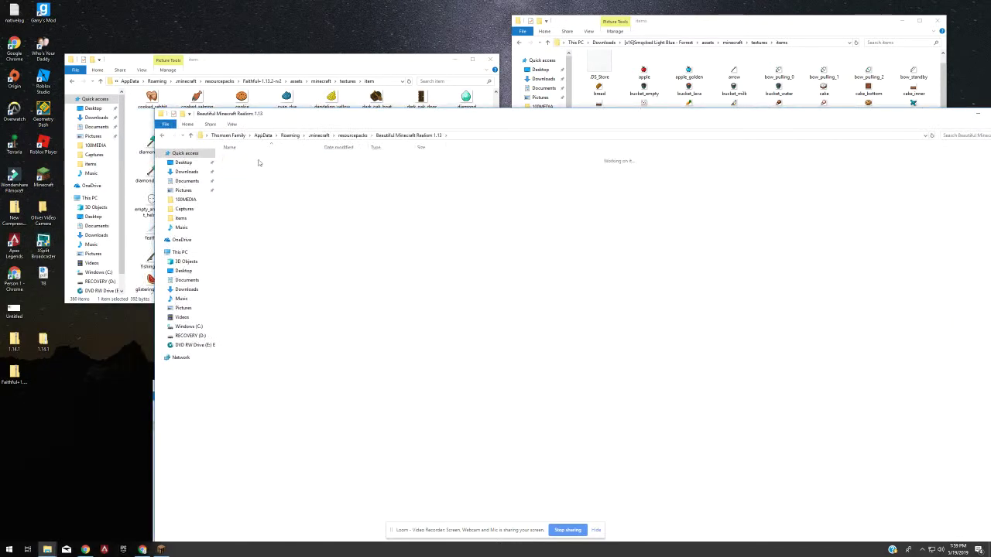
pyautogui.doubleClick(281, 159)
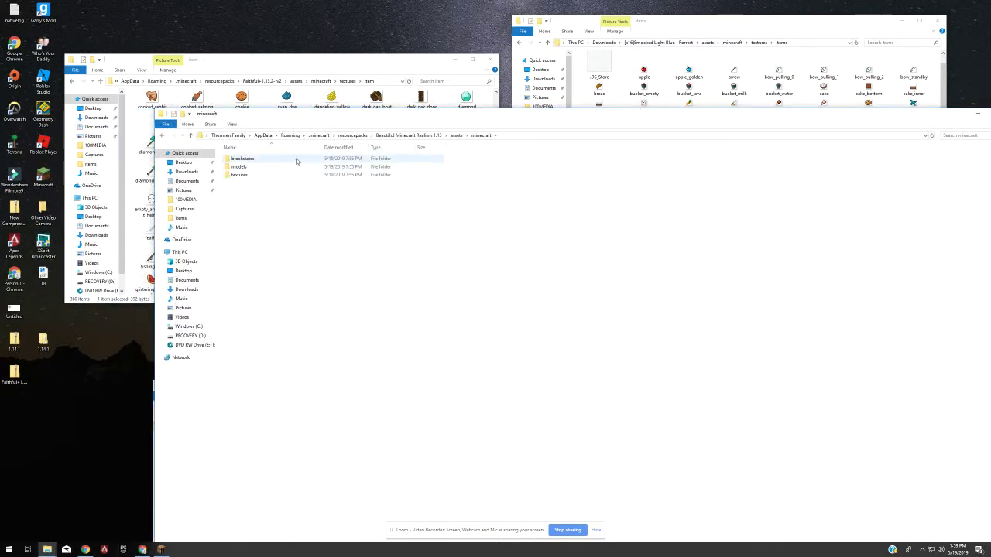
pyautogui.doubleClick(292, 175)
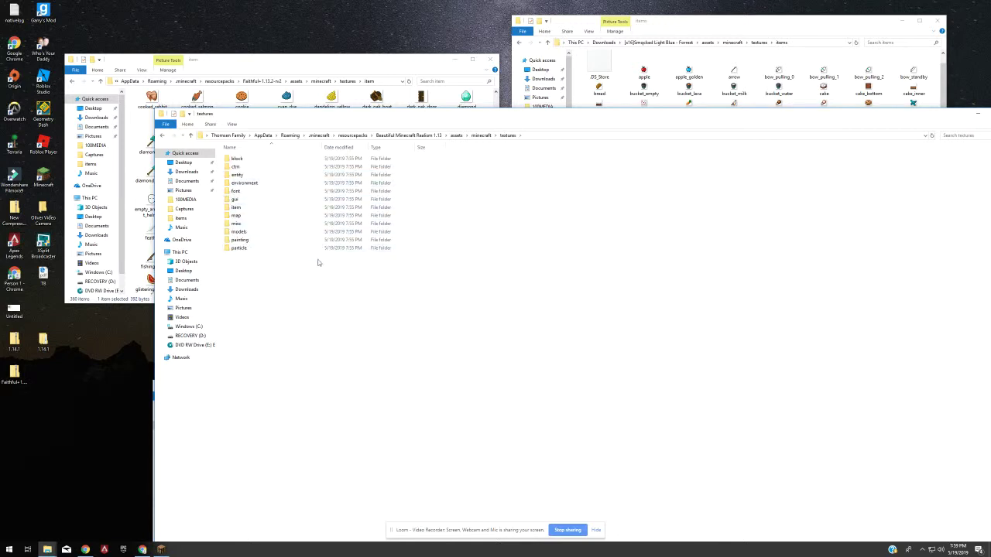
pyautogui.doubleClick(256, 209)
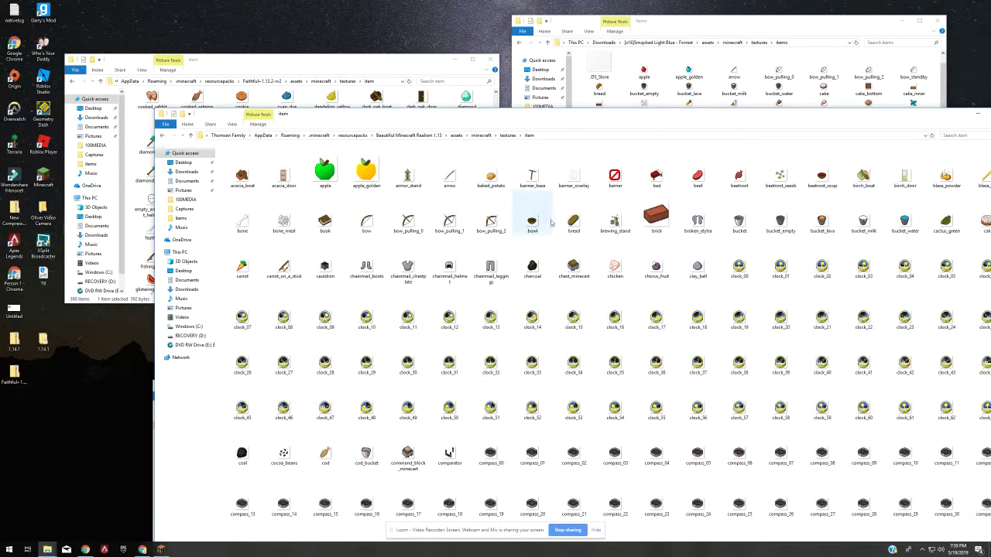
# - Open the golden_sword texture from the item folder for editing in Photos
pyautogui.scroll(-5, 496, 240)
pyautogui.scroll(-3, 516, 263)
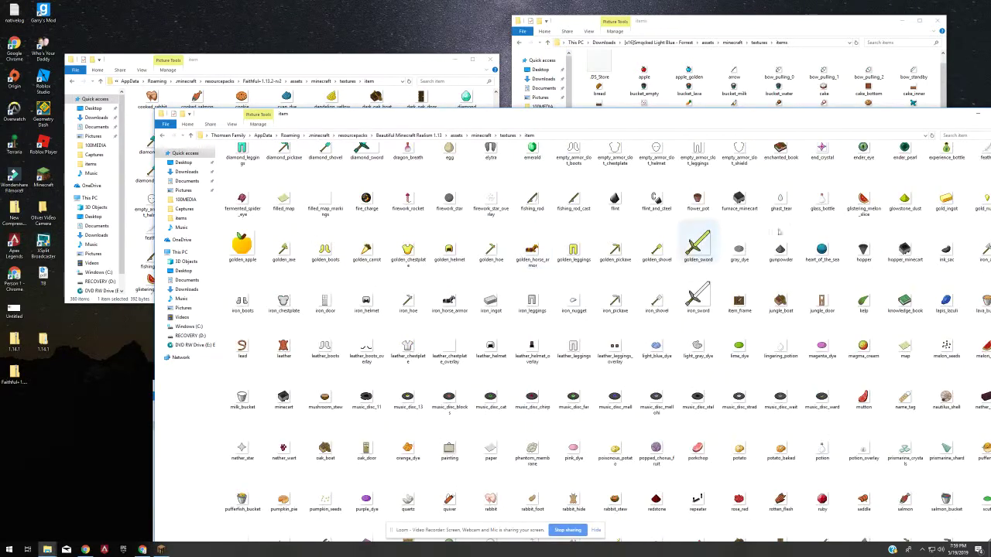
pyautogui.rightClick(700, 250)
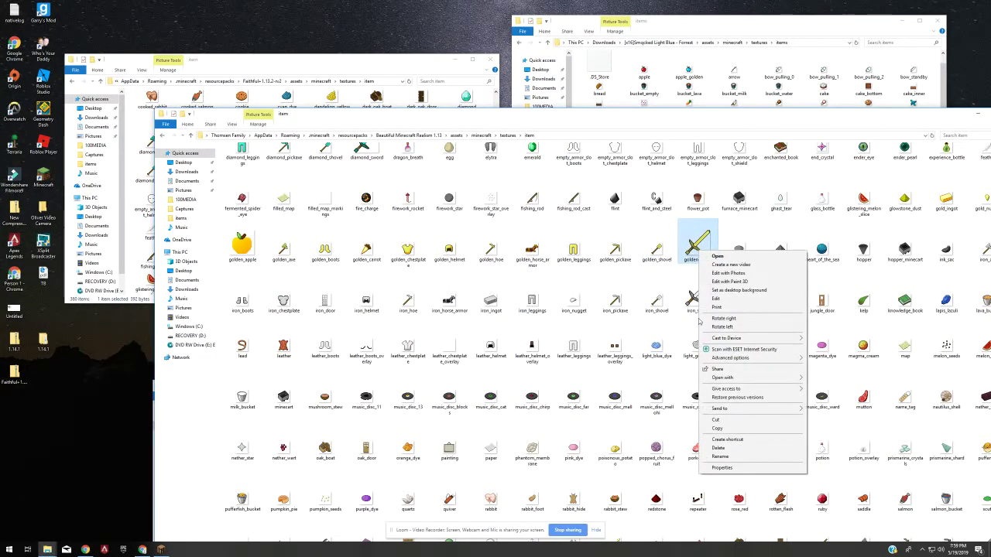
pyautogui.click(736, 274)
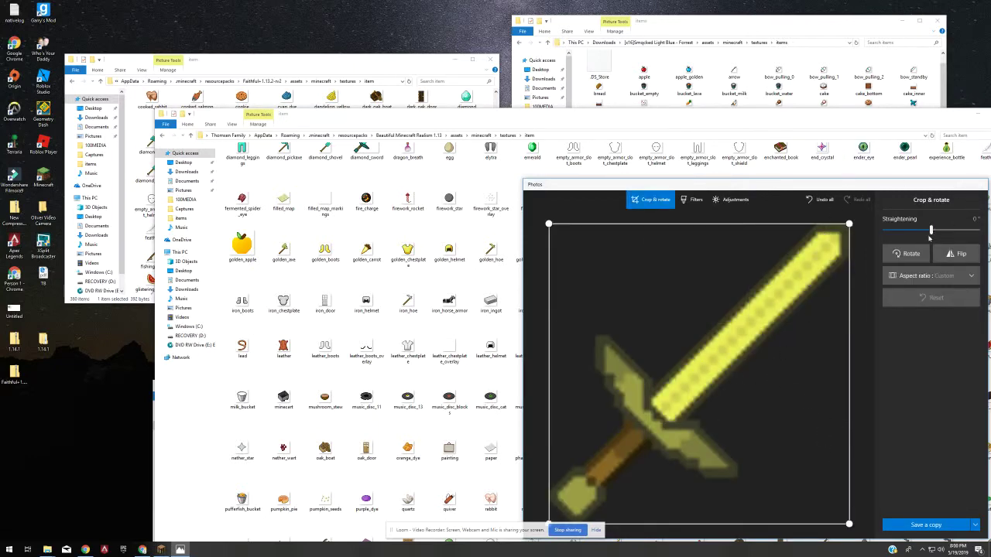
# - Try a Widescreen 16:9 crop on the golden sword, reset it and choose the Original - Square aspect ratio
pyautogui.moveTo(932, 233); pyautogui.dragTo(929, 233)
pyautogui.click(977, 280)
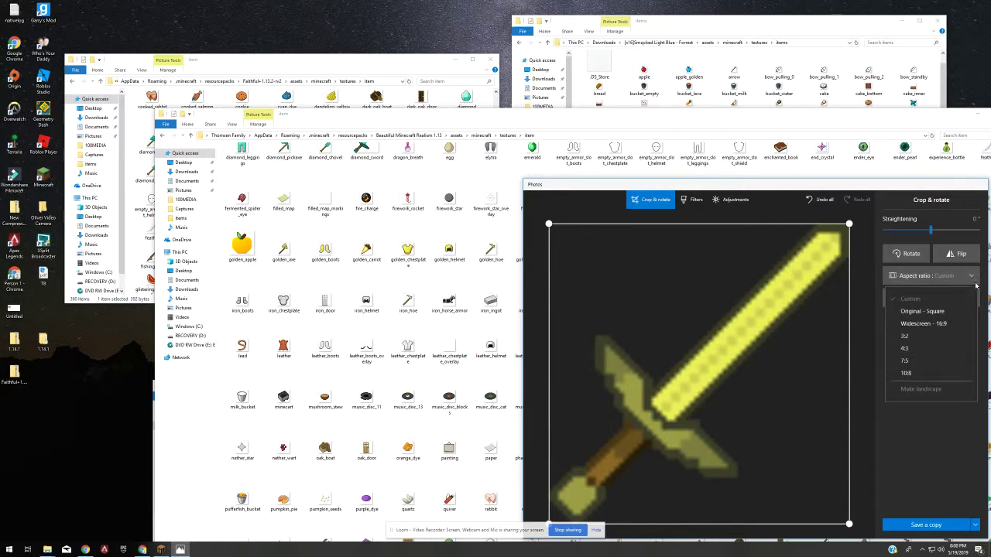
pyautogui.click(947, 324)
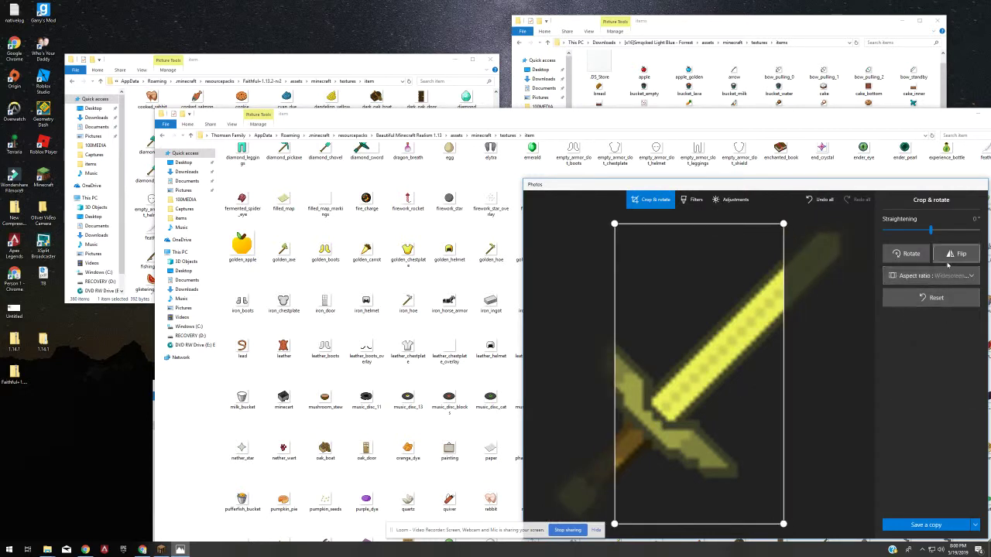
pyautogui.click(956, 276)
pyautogui.click(950, 298)
pyautogui.click(947, 276)
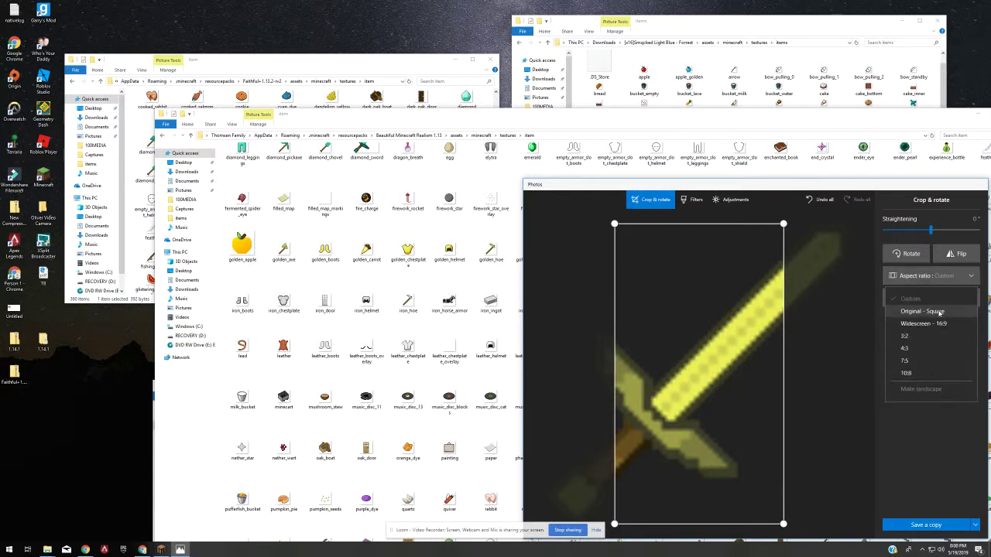
pyautogui.click(938, 310)
# - Try out different photo filters on the golden sword, including Napa, Denim, Sauna, Slate and Arctic
pyautogui.click(731, 200)
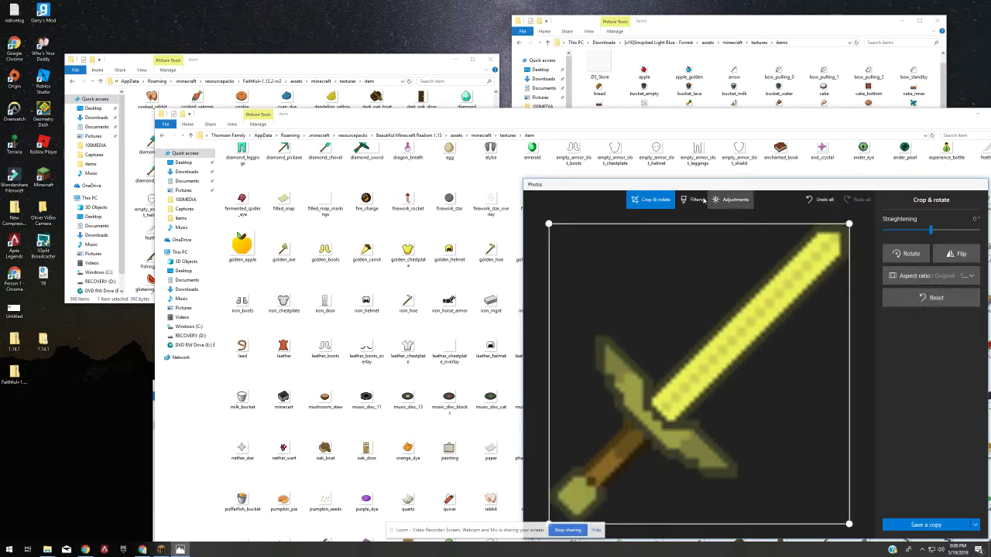
pyautogui.click(692, 200)
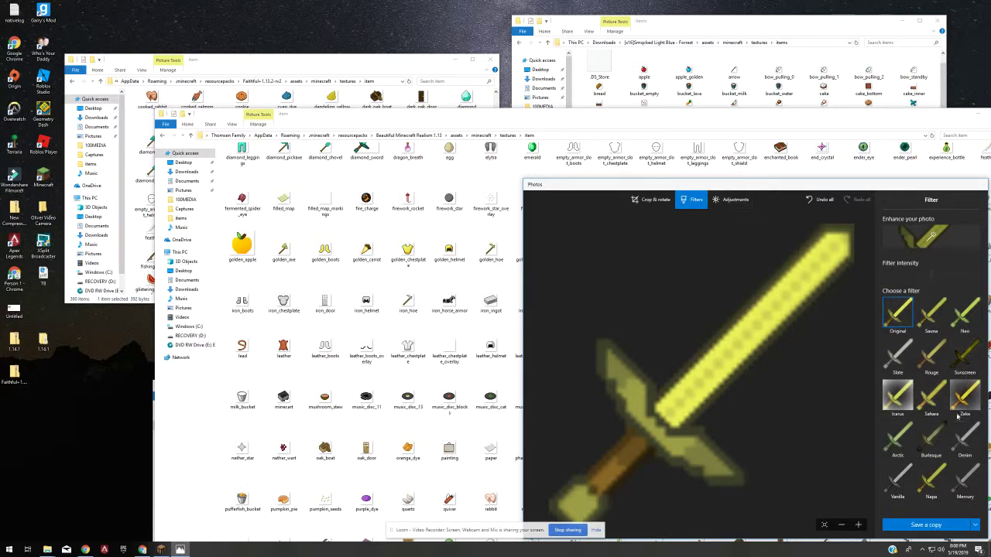
pyautogui.click(924, 488)
pyautogui.click(960, 482)
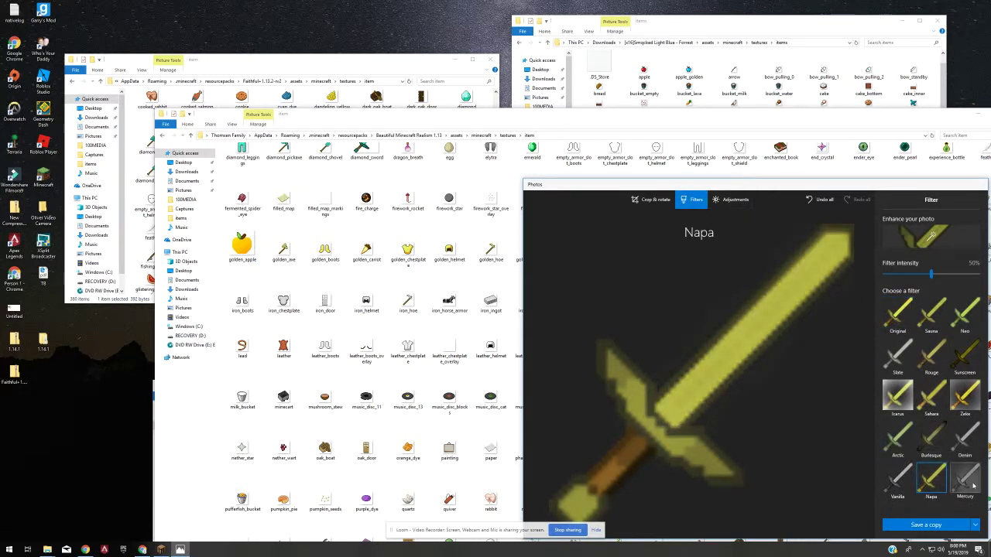
pyautogui.click(933, 443)
pyautogui.click(965, 440)
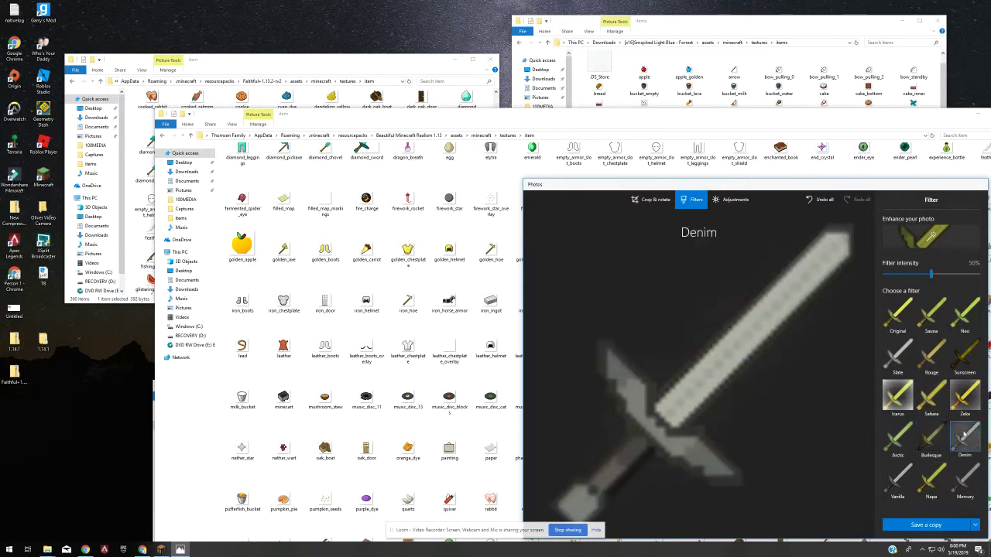
pyautogui.click(958, 321)
pyautogui.click(932, 315)
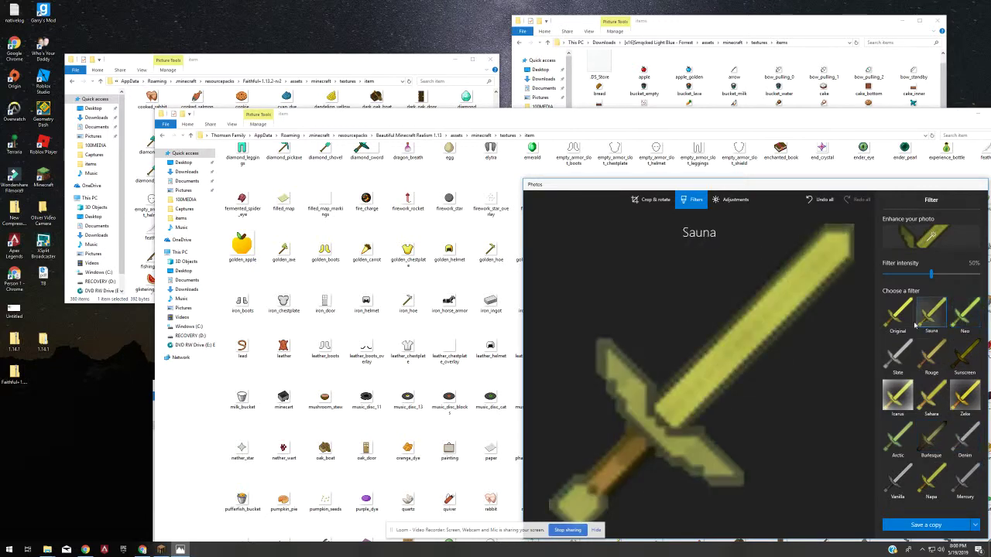
pyautogui.click(898, 316)
pyautogui.click(908, 362)
pyautogui.click(932, 355)
pyautogui.click(898, 354)
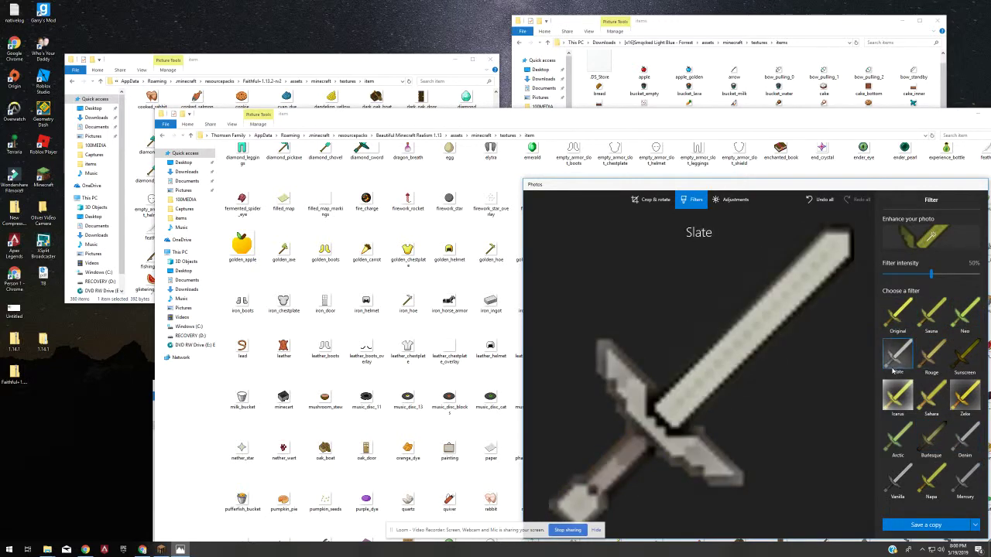
pyautogui.click(899, 439)
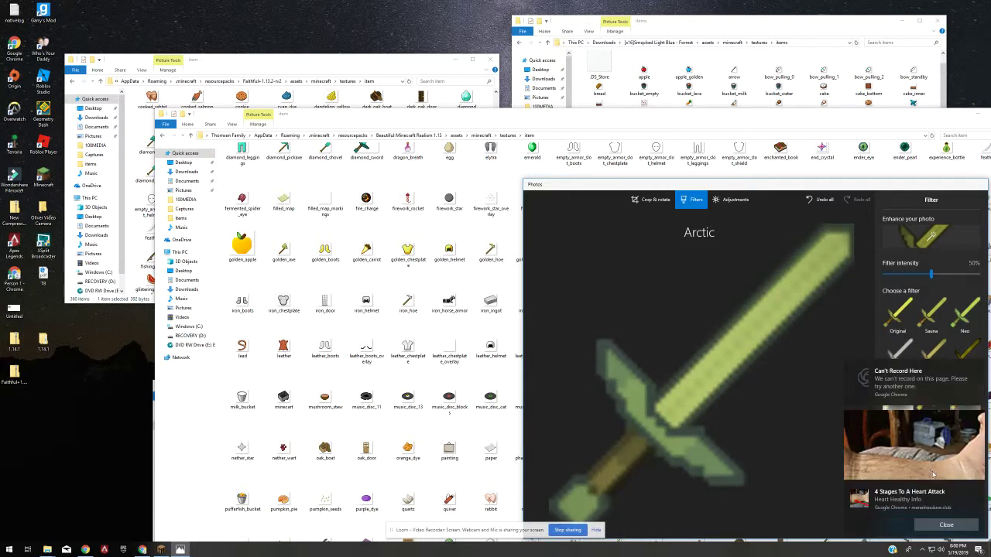
# - Dismiss the browser notification and apply the Vanilla filter to the golden sword
pyautogui.click(946, 525)
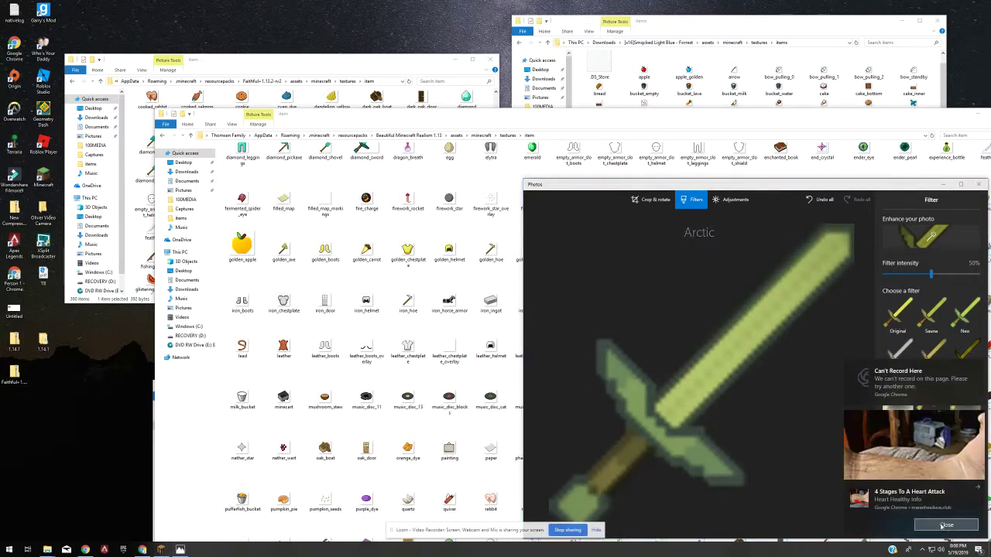
pyautogui.click(943, 525)
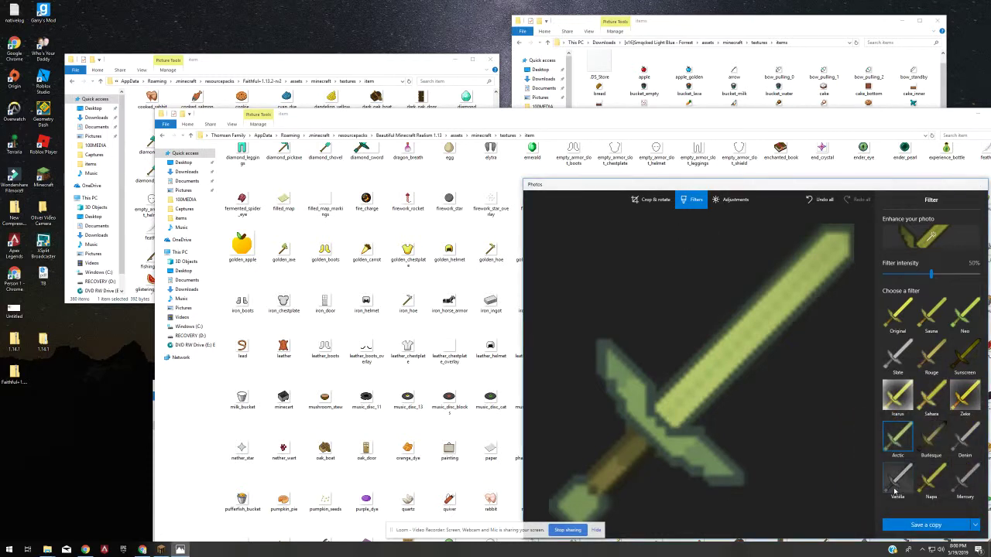
pyautogui.click(895, 489)
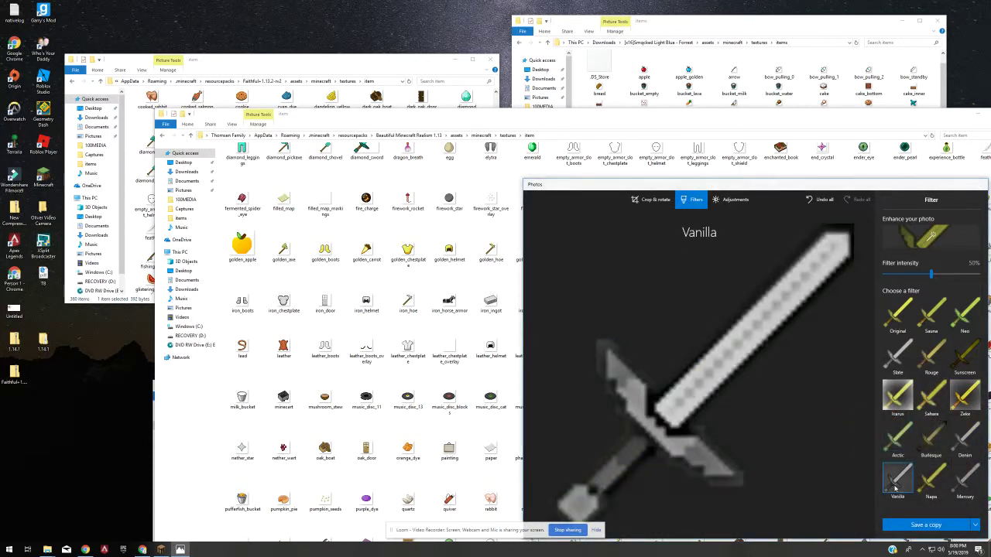
# - Save a copy of the filtered sword as golden_sword in PNG format in the Saved Pictures folder
pyautogui.click(943, 527)
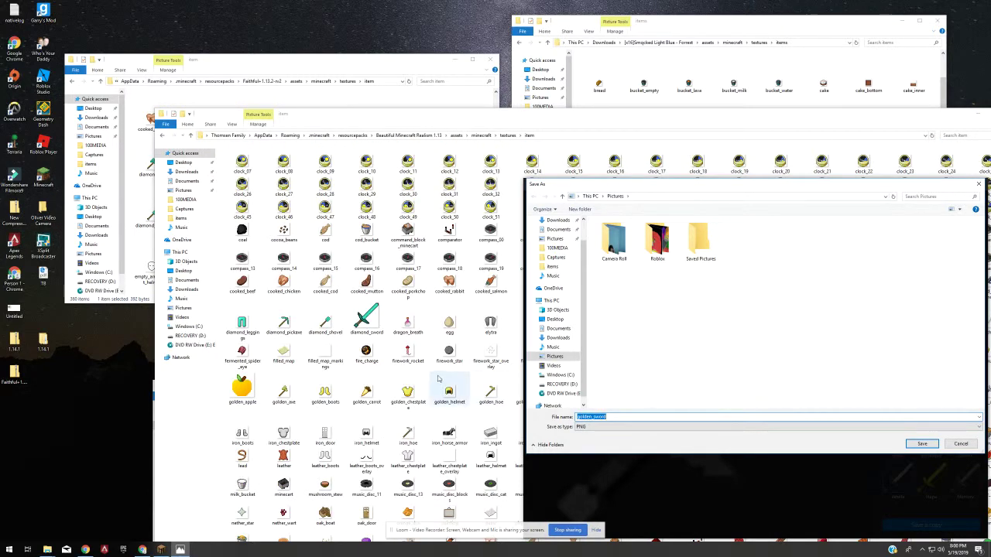
pyautogui.click(333, 119)
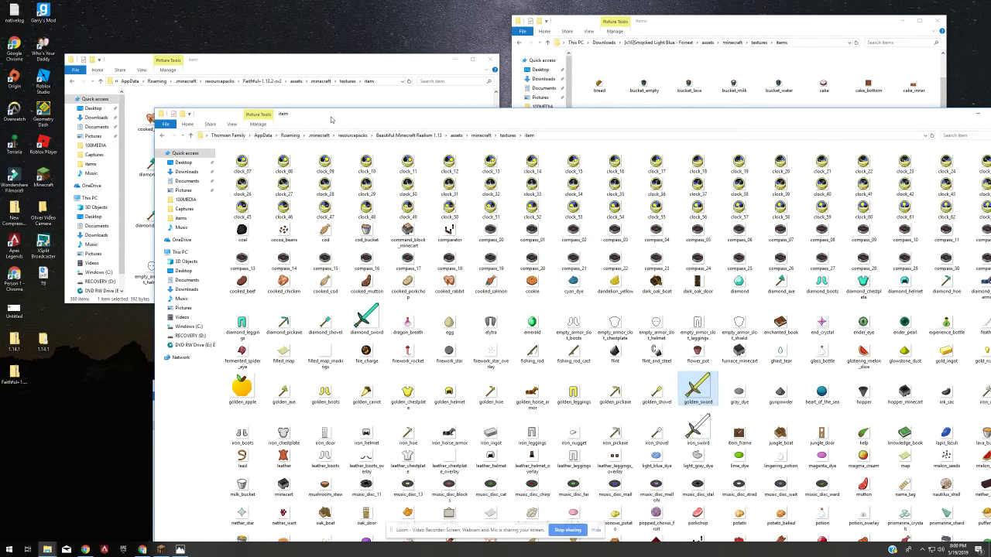
pyautogui.moveTo(331, 119); pyautogui.dragTo(254, 112)
pyautogui.click(955, 284)
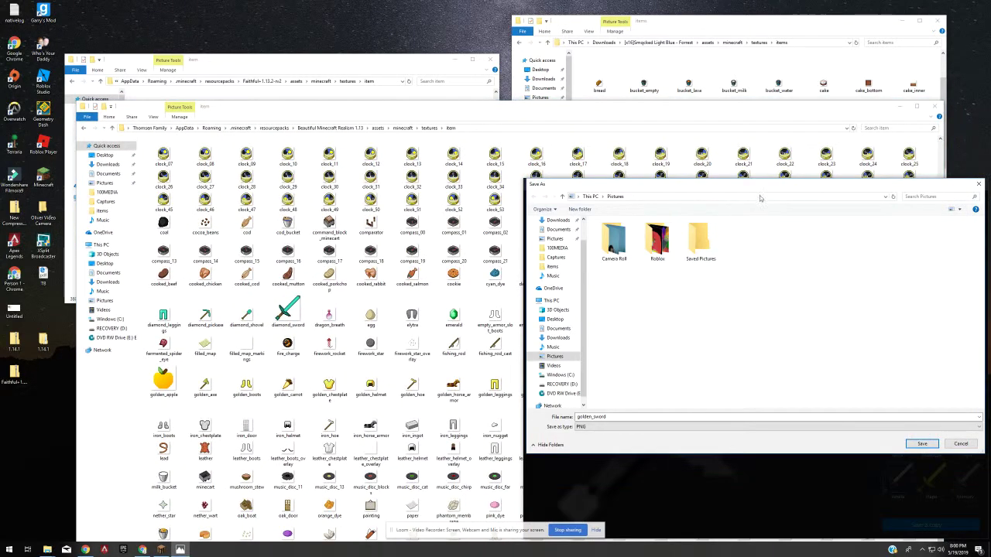
pyautogui.doubleClick(701, 244)
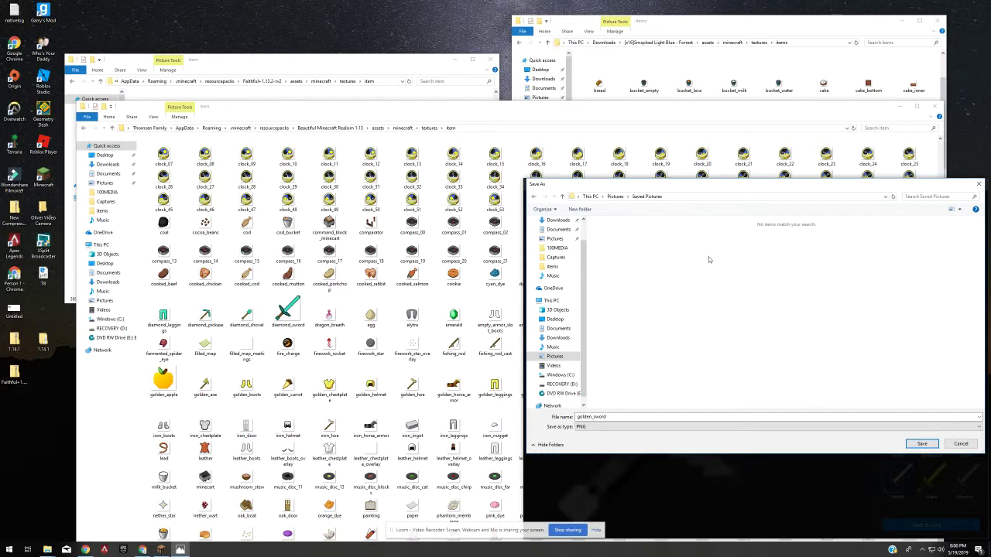
pyautogui.click(922, 444)
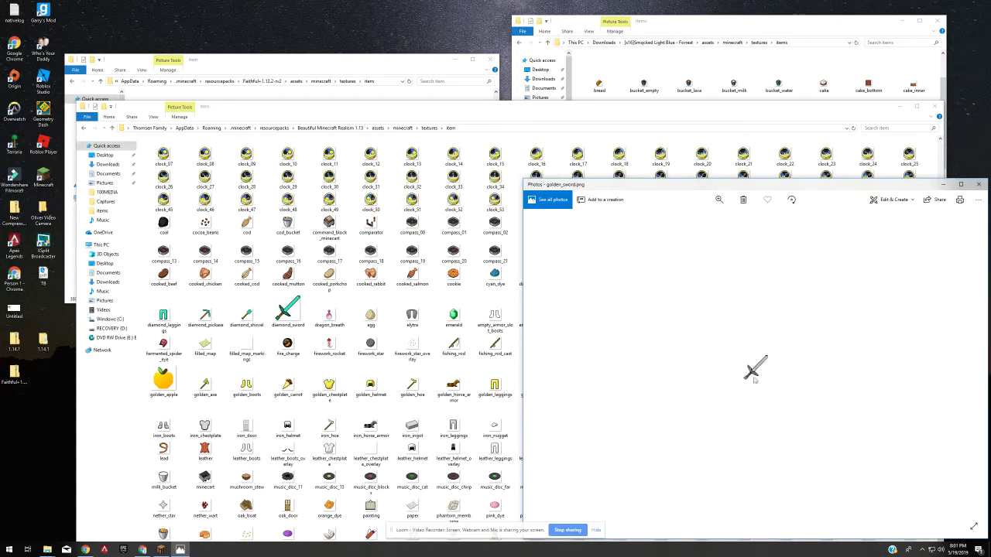
# - Move the Photos window aside and bring the Smqcked Light Blue pack's items folder forward
pyautogui.moveTo(721, 187); pyautogui.dragTo(858, 207)
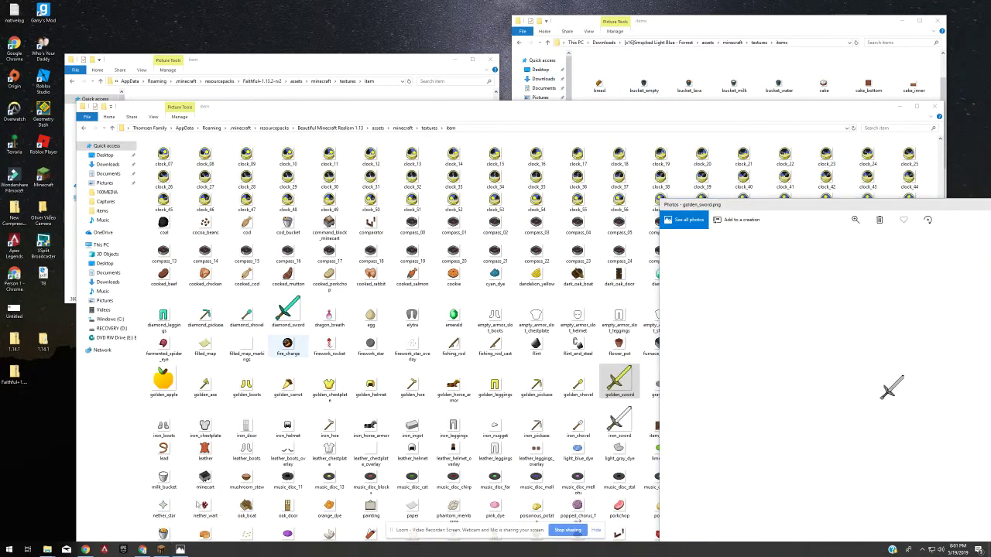
pyautogui.rightClick(48, 551)
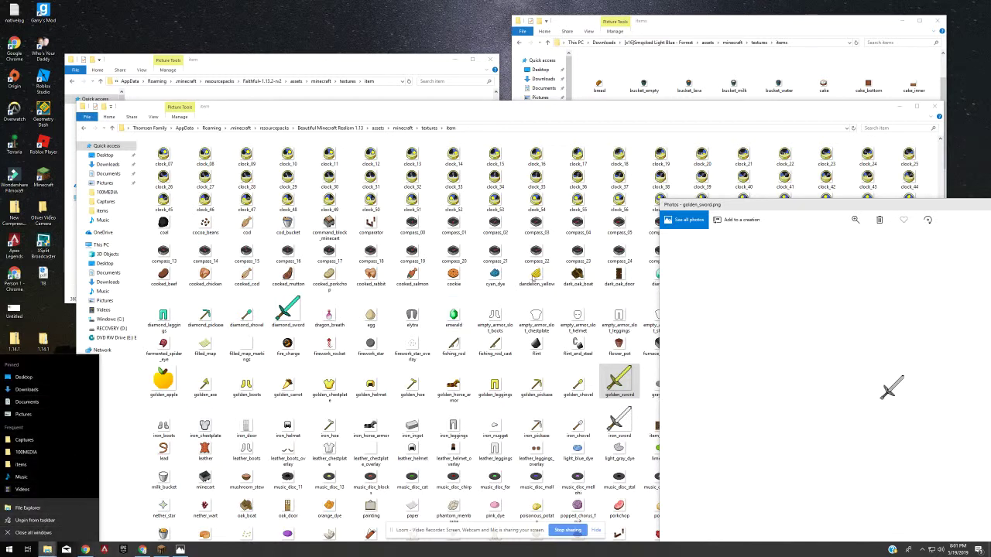
pyautogui.click(682, 26)
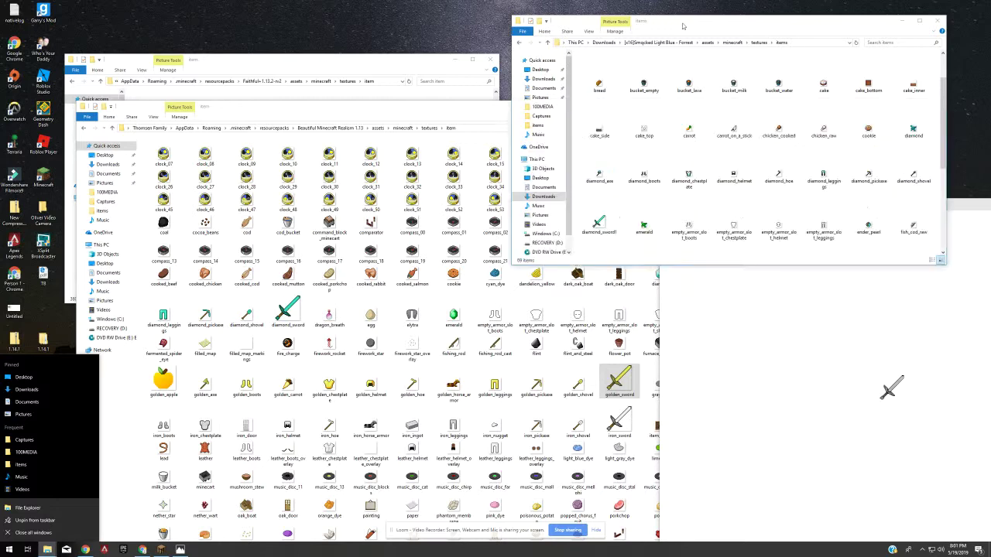
# - Bring the Faithful pack's folder window forward and browse it to the Saved Pictures folder
pyautogui.moveTo(421, 68); pyautogui.dragTo(415, 39)
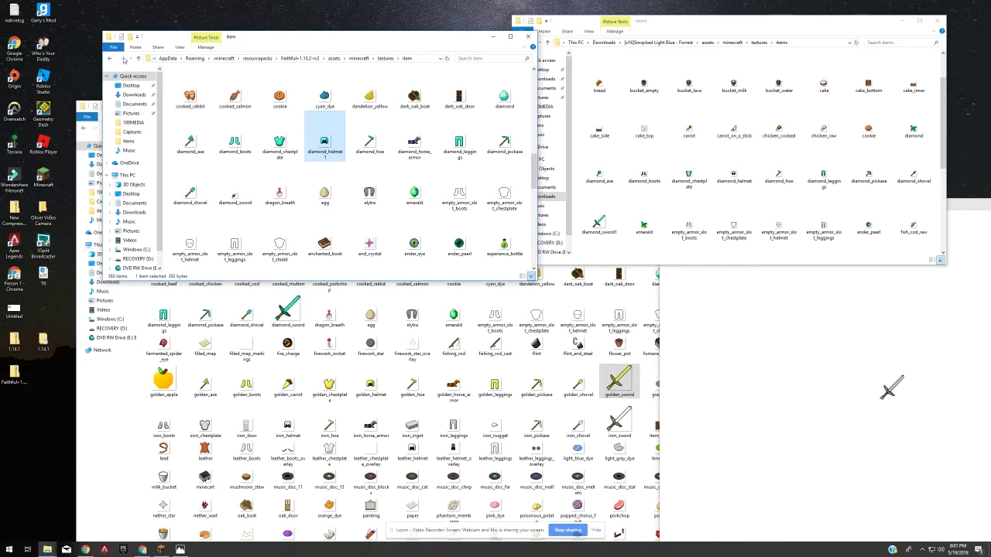
pyautogui.click(110, 60)
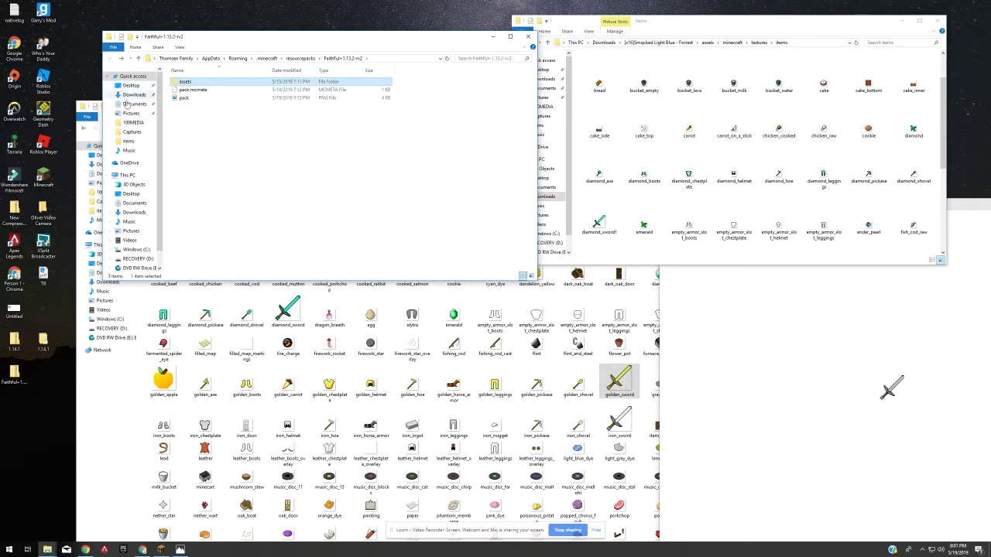
pyautogui.click(127, 175)
pyautogui.click(134, 212)
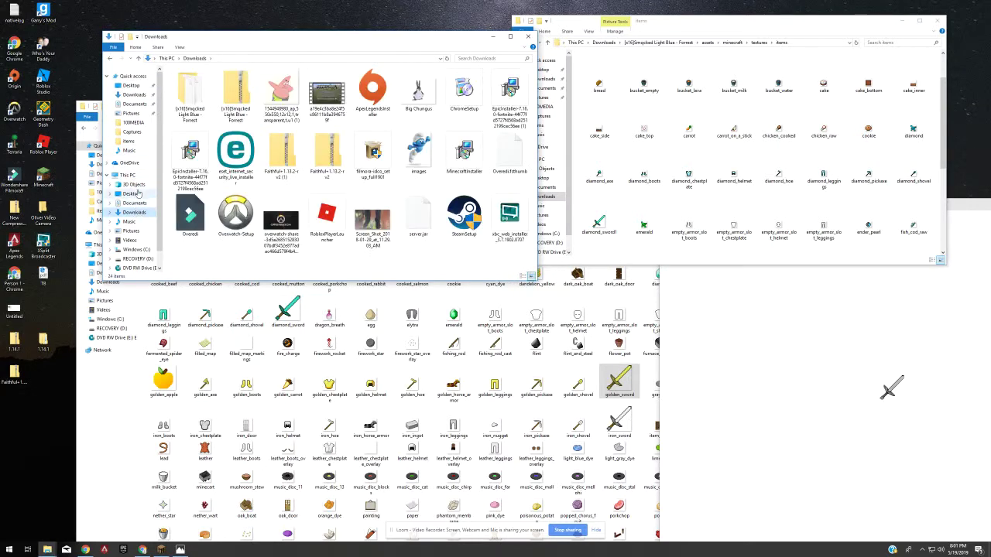
pyautogui.click(133, 230)
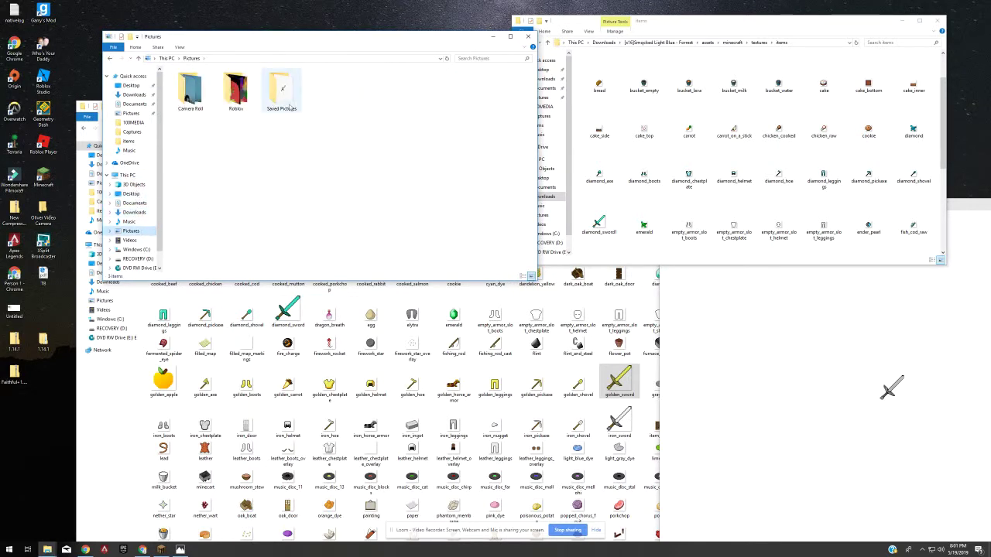
pyautogui.click(282, 97)
pyautogui.doubleClick(281, 97)
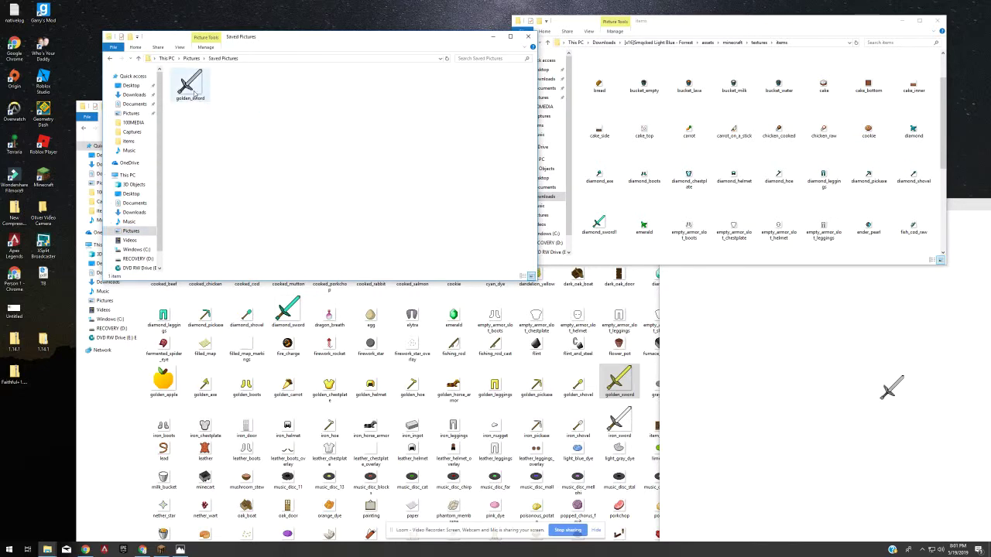
pyautogui.moveTo(193, 92); pyautogui.dragTo(602, 394)
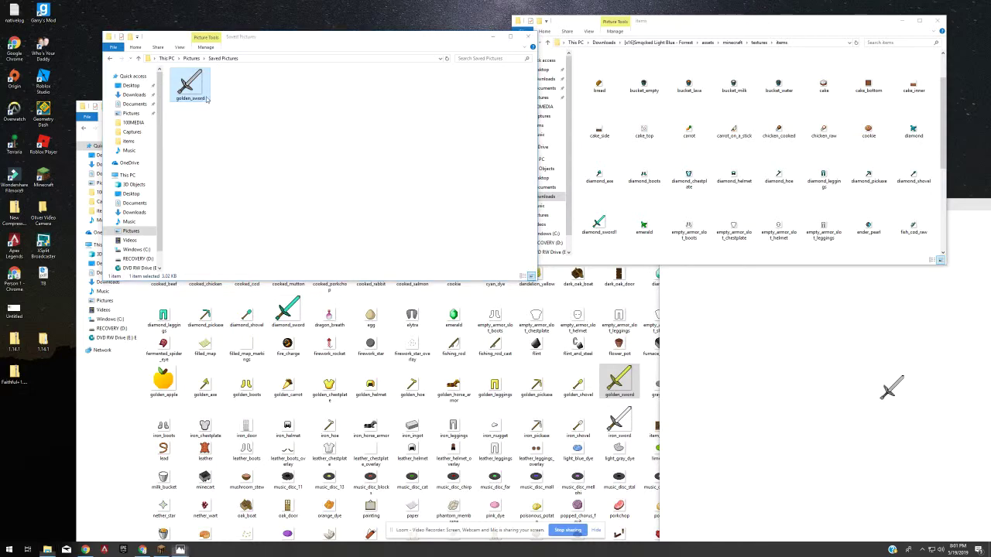
pyautogui.click(961, 197)
pyautogui.click(977, 184)
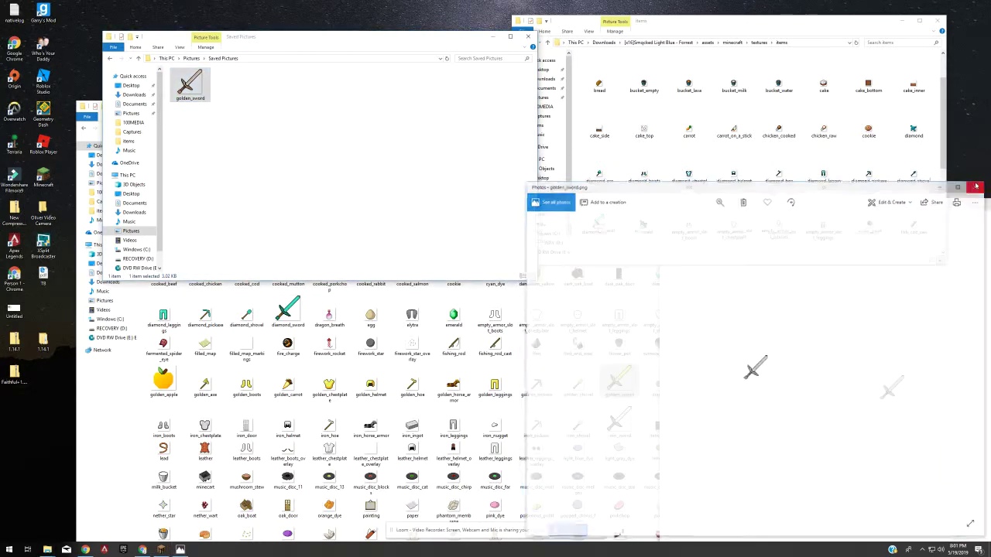
# - Rename the saved golden_sword as golden_swordthatlookslikestone and swap it with the golden_sword in the Beautiful Minecraft Realism 1.13 item folder
pyautogui.rightClick(185, 92)
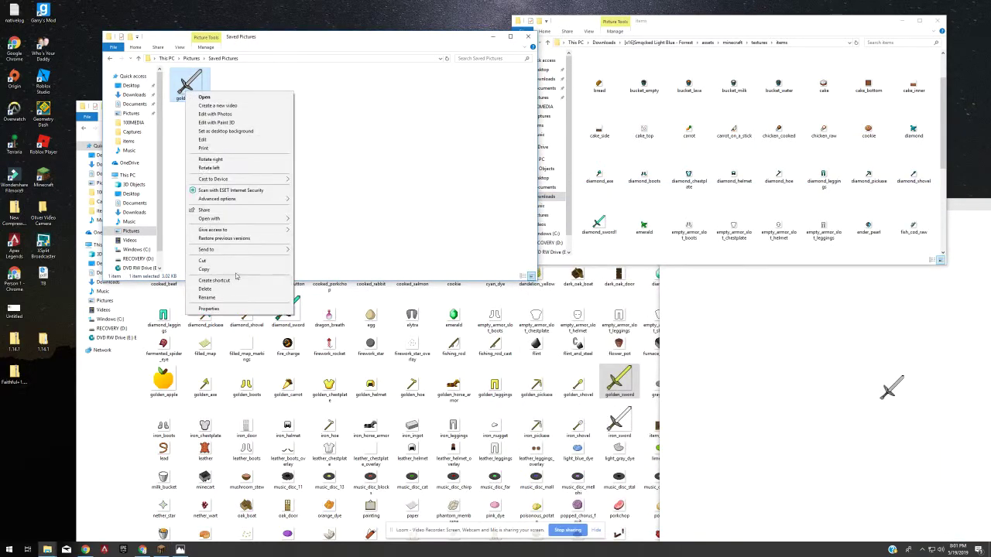
pyautogui.click(225, 300)
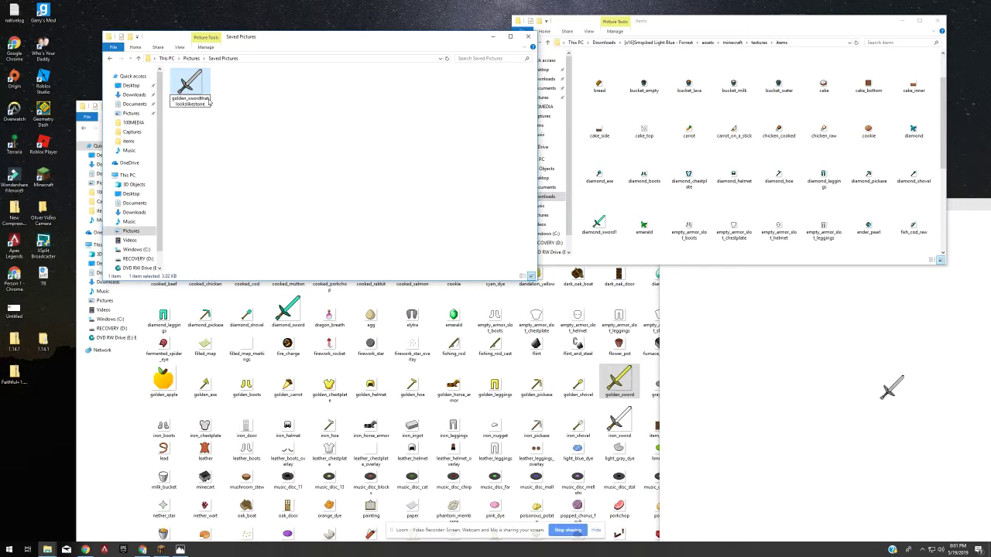
pyautogui.moveTo(193, 84); pyautogui.dragTo(310, 81)
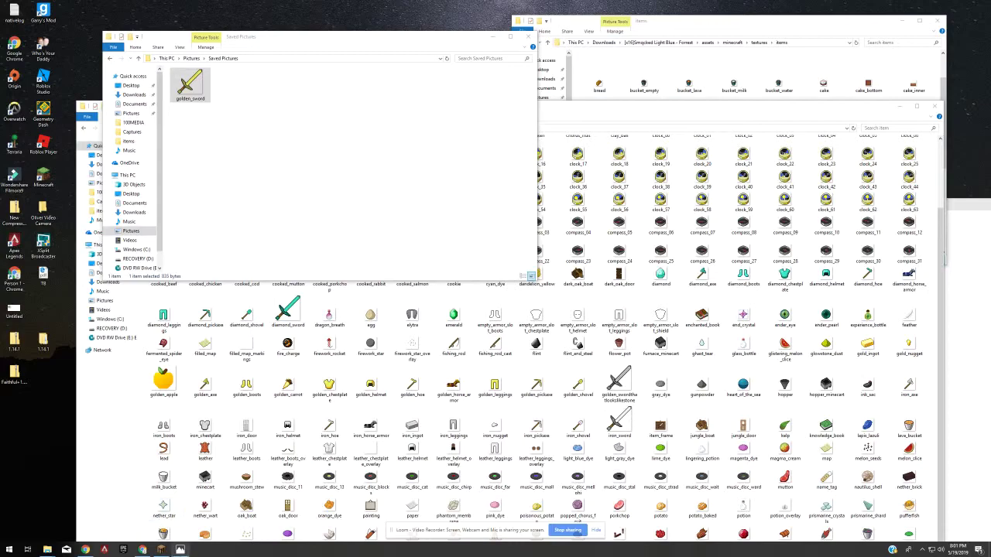
# - Switch to Minecraft and activate the unzipped Beautiful Minecraft Realism 1.13 resource pack above Faithful, then return to the title screen
pyautogui.click(159, 552)
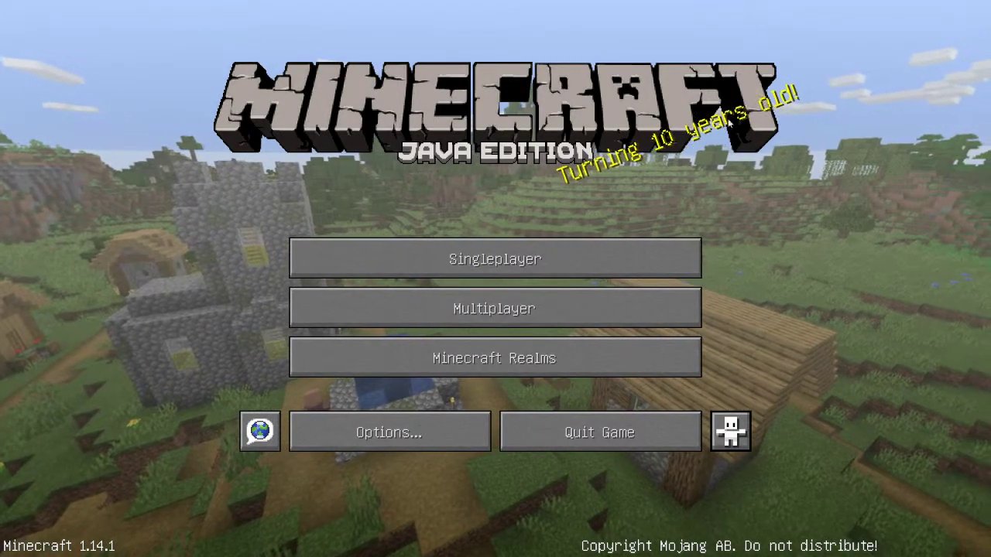
pyautogui.click(438, 443)
pyautogui.click(273, 366)
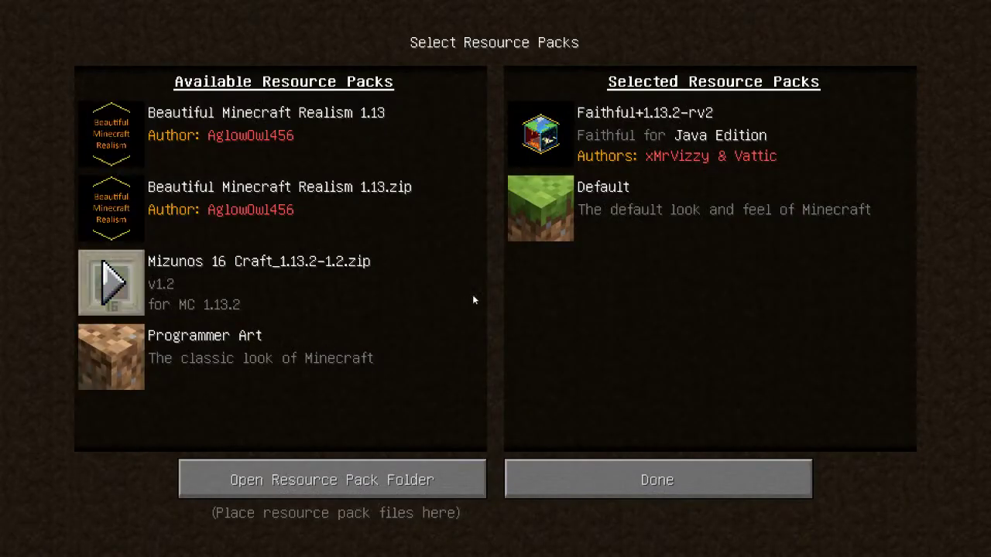
pyautogui.click(111, 133)
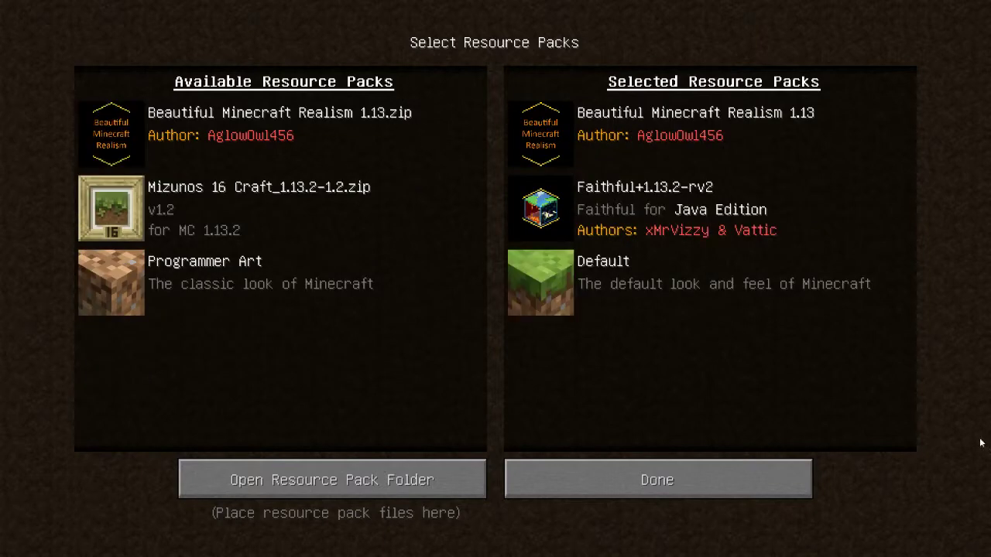
pyautogui.click(726, 482)
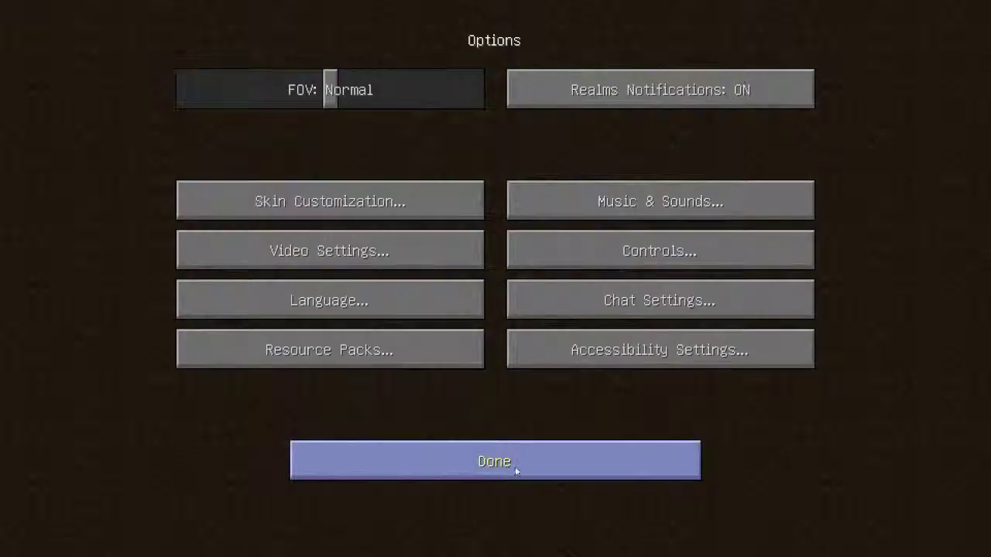
pyautogui.click(514, 465)
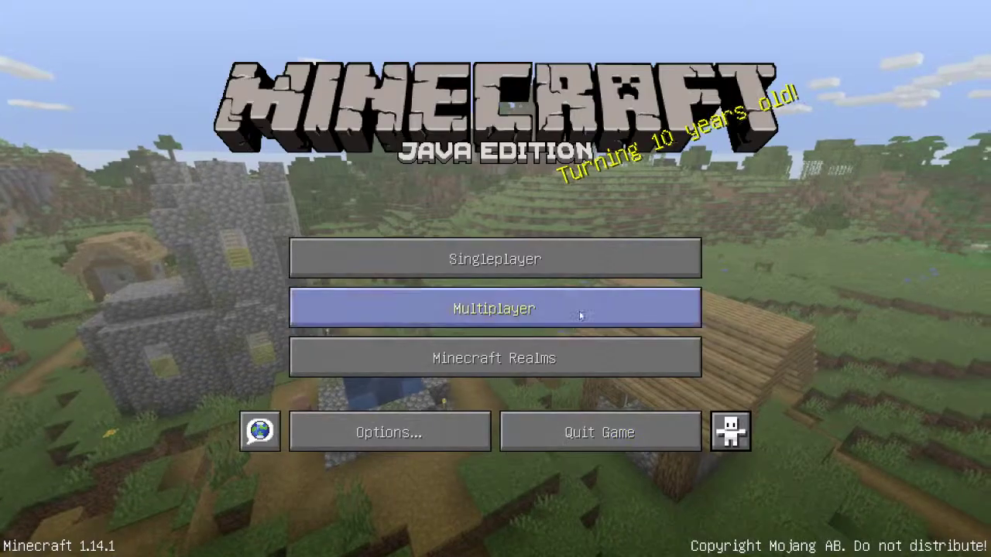
# - Look through the singleplayer worlds and start a new world with the game mode set to Creative
pyautogui.click(553, 266)
pyautogui.scroll(-2, 371, 290)
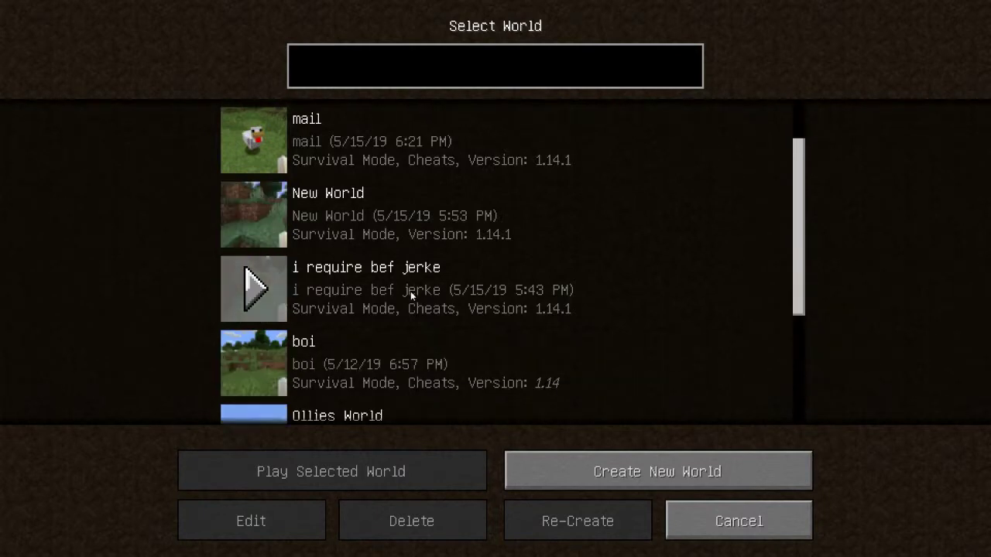
pyautogui.scroll(-4, 261, 210)
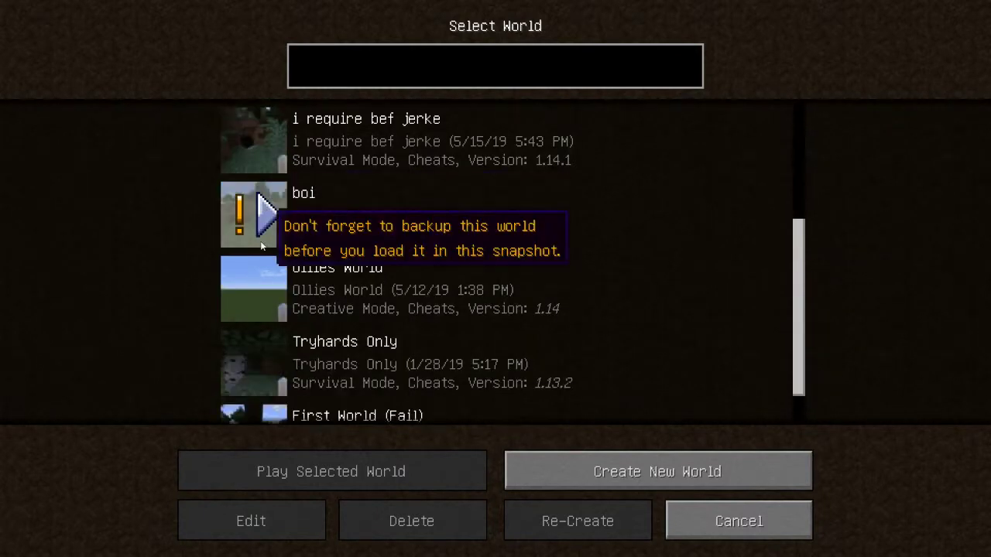
pyautogui.scroll(-1, 261, 246)
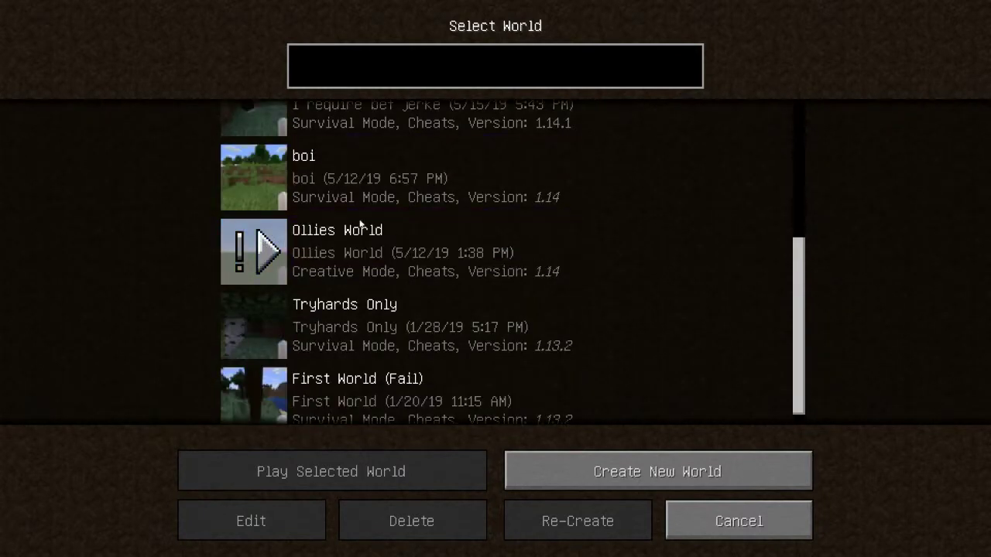
pyautogui.scroll(-1, 466, 309)
pyautogui.click(662, 474)
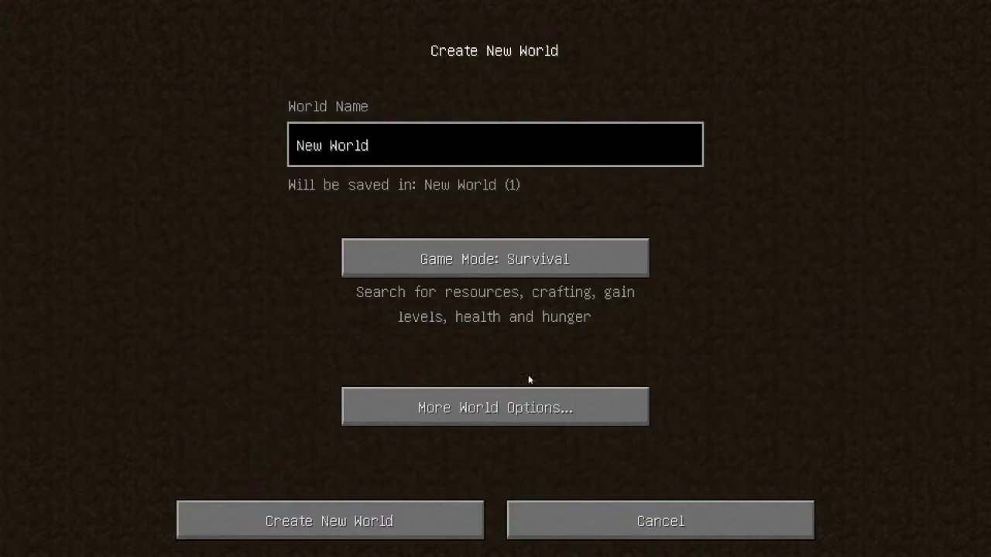
pyautogui.click(524, 263)
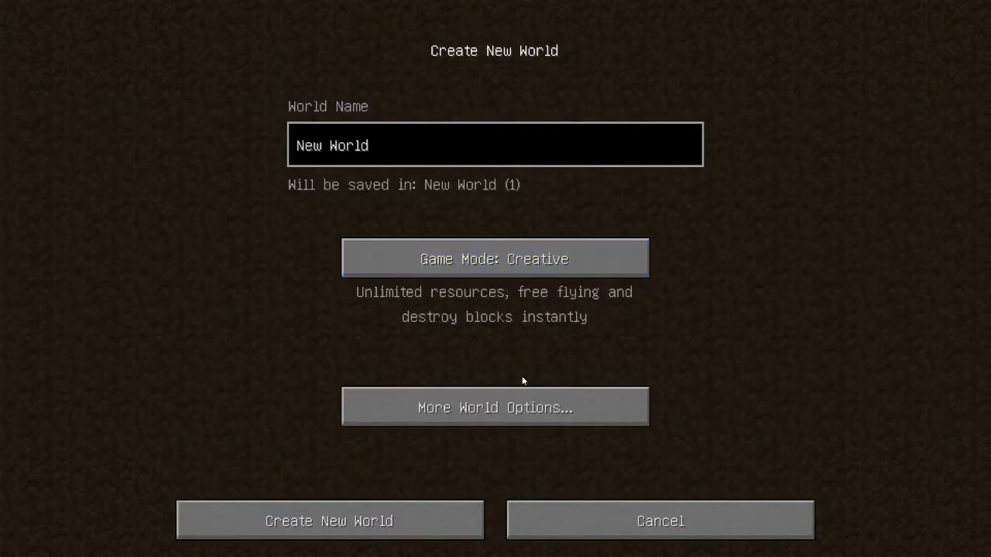
# - Turn off cheats in the new world's additional options
pyautogui.click(503, 406)
pyautogui.click(331, 333)
pyautogui.click(595, 411)
# - Replace the new world's default name with bop
pyautogui.press('BackSpace')
pyautogui.press('BackSpace')
pyautogui.press('BackSpace')
pyautogui.press('BackSpace')
pyautogui.press('BackSpace')
pyautogui.press('BackSpace')
pyautogui.press('BackSpace')
pyautogui.press('BackSpace')
pyautogui.write('bop')
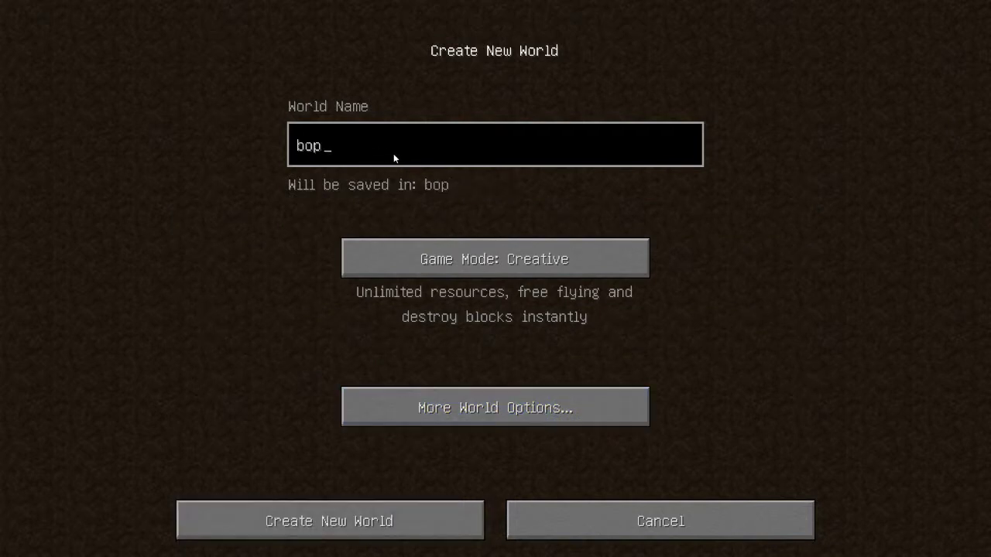
# - Set the world seed to Fortbasedolphgod and create the world
pyautogui.click(495, 397)
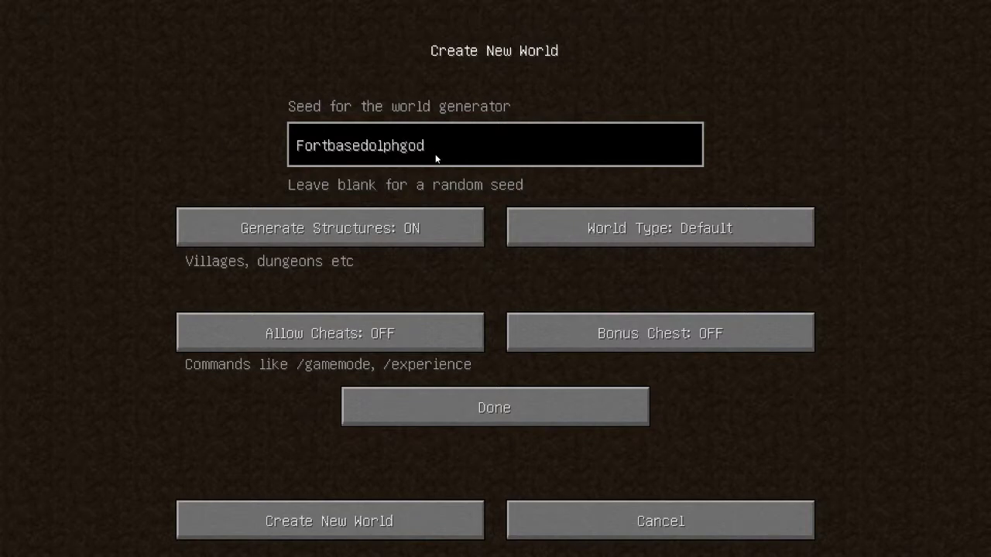
pyautogui.click(529, 421)
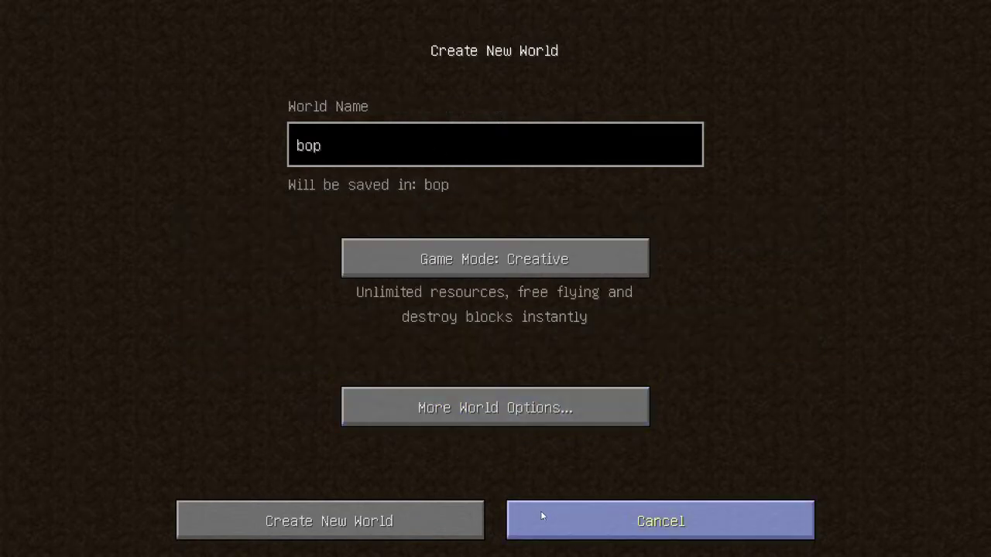
pyautogui.click(352, 521)
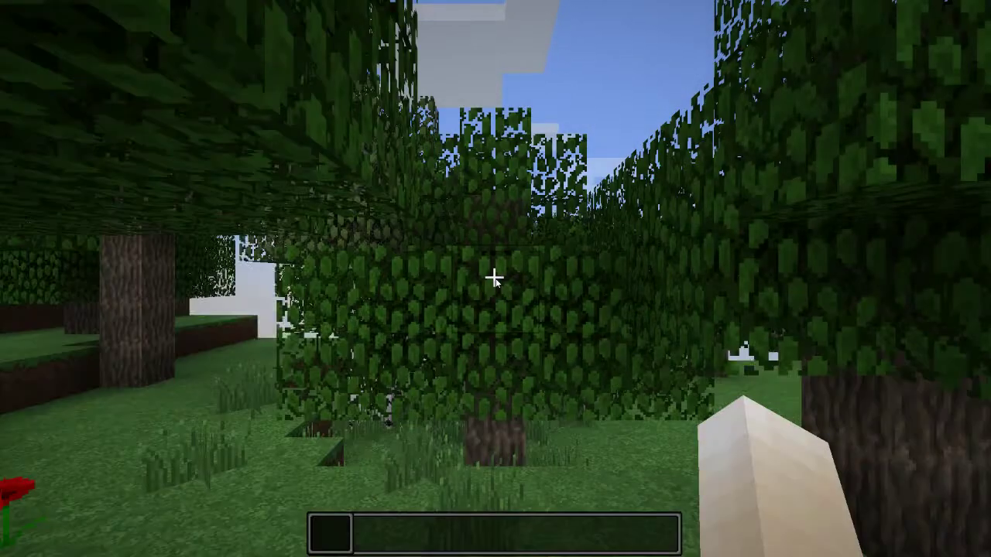
# - Walk around the new world, save a screenshot and cycle through the camera perspectives
pyautogui.press('w')
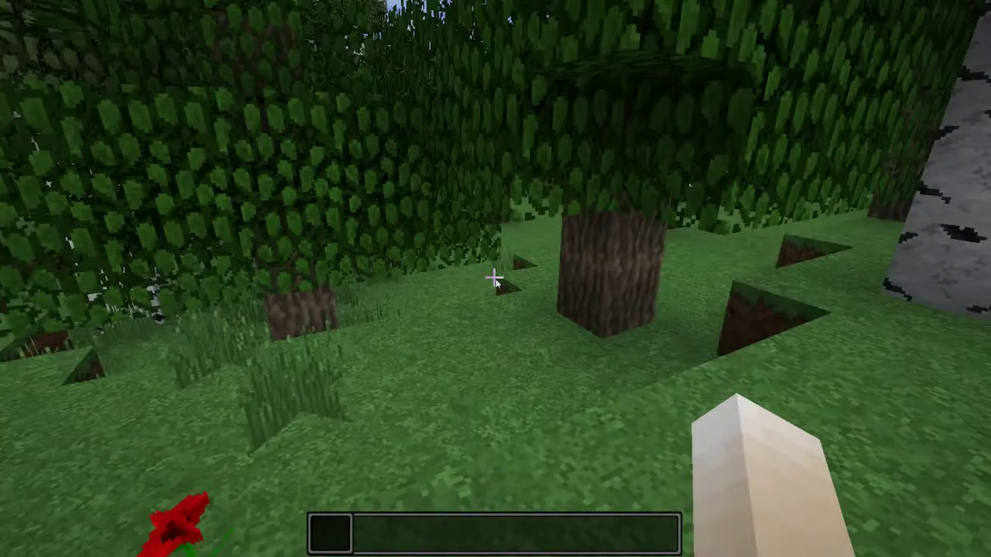
pyautogui.press('w')
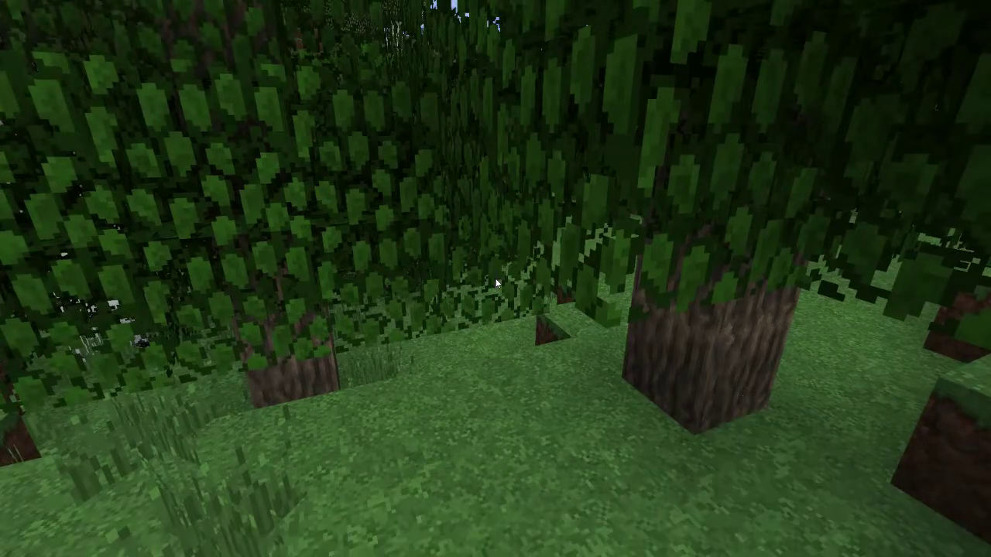
pyautogui.press('F2')
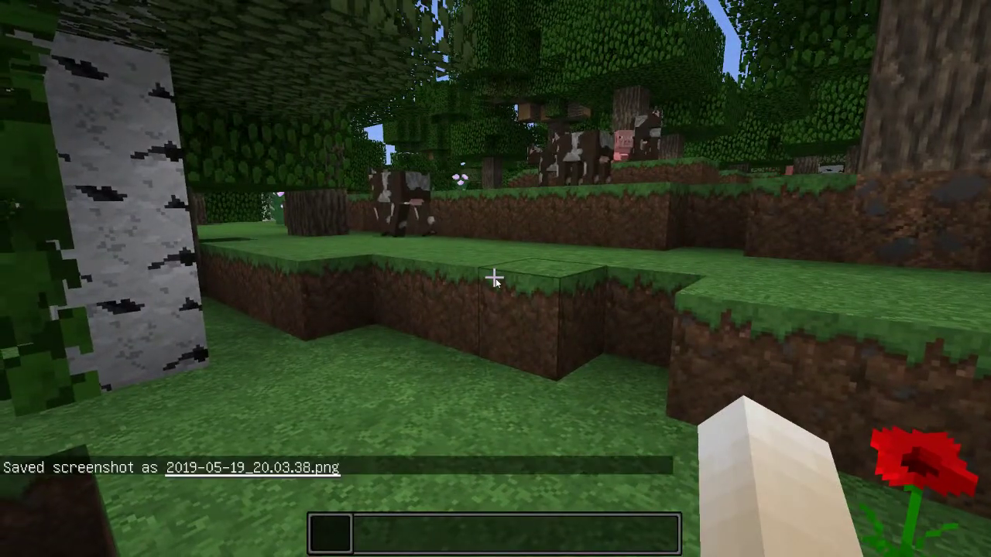
pyautogui.press('F3')
pyautogui.press('F3')
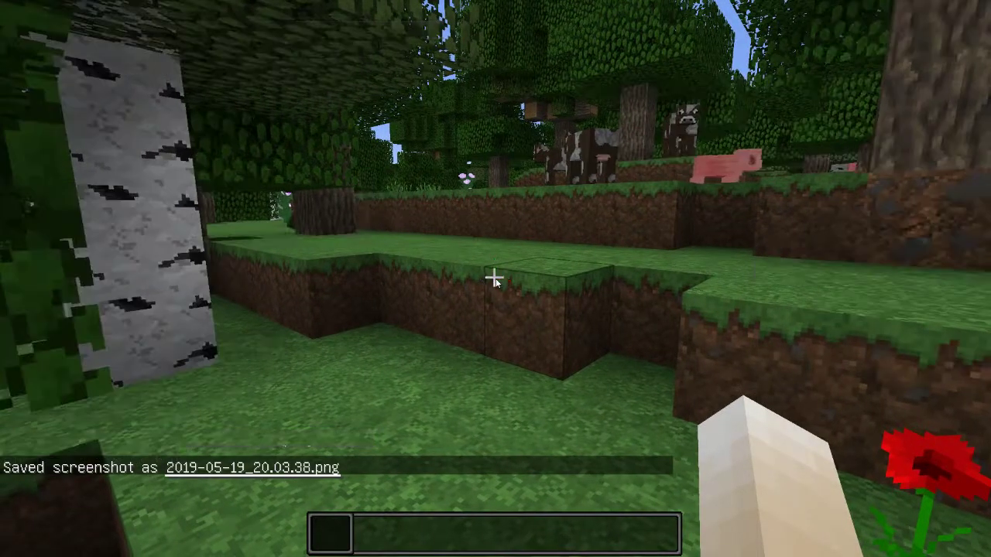
pyautogui.press('F5')
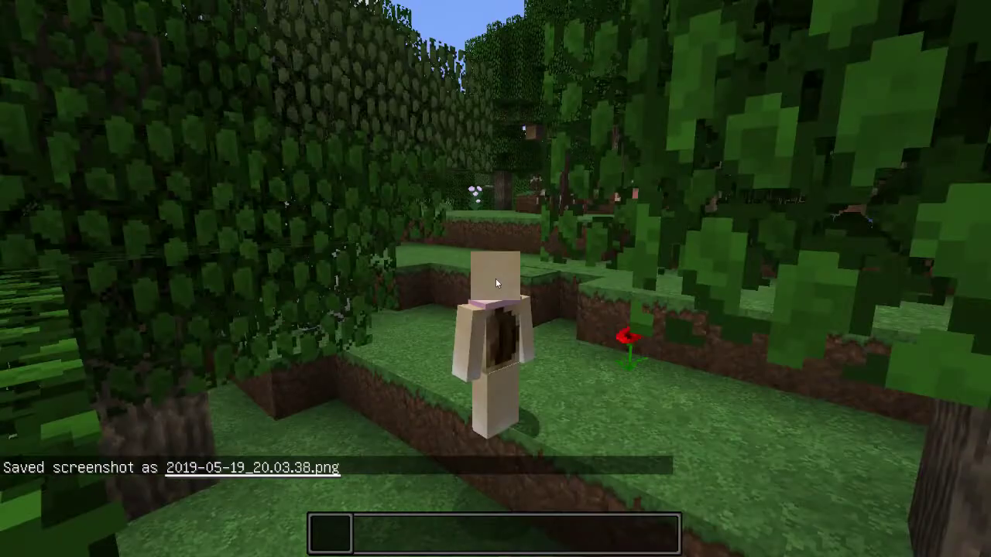
pyautogui.press('F5')
pyautogui.press('F5')
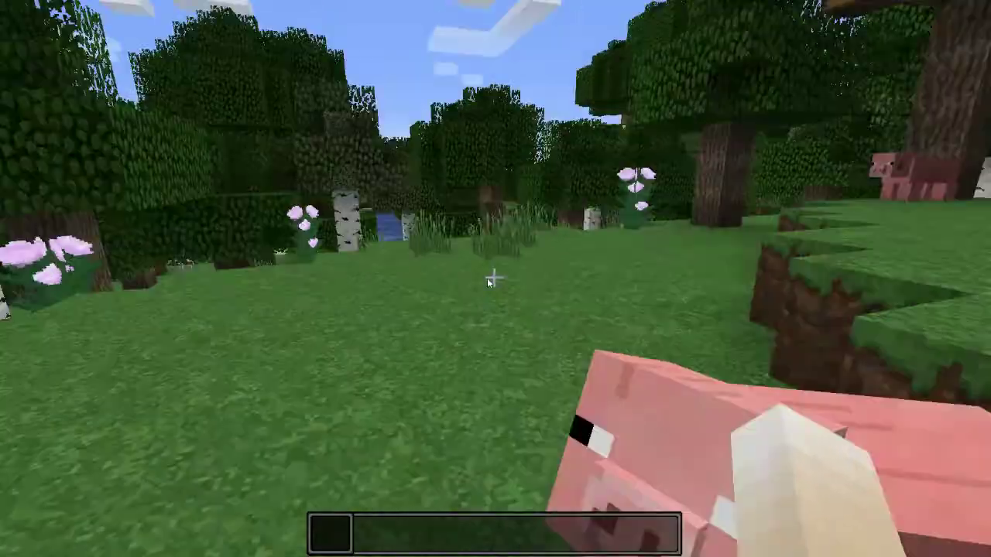
# - Open the creative inventory and bring up the Combat items to check the sword textures
pyautogui.press('e')
pyautogui.press('e')
pyautogui.press('e')
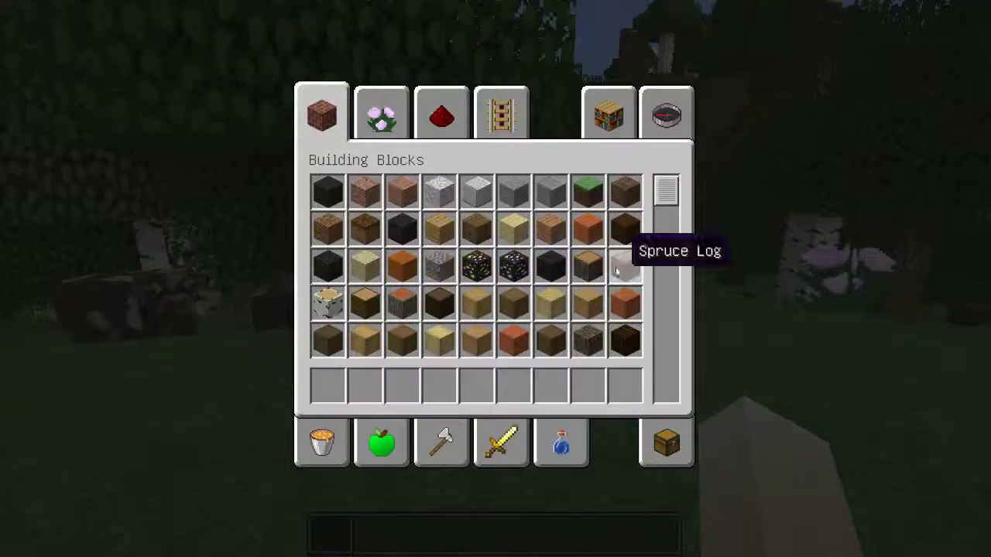
pyautogui.press('e')
pyautogui.press('e')
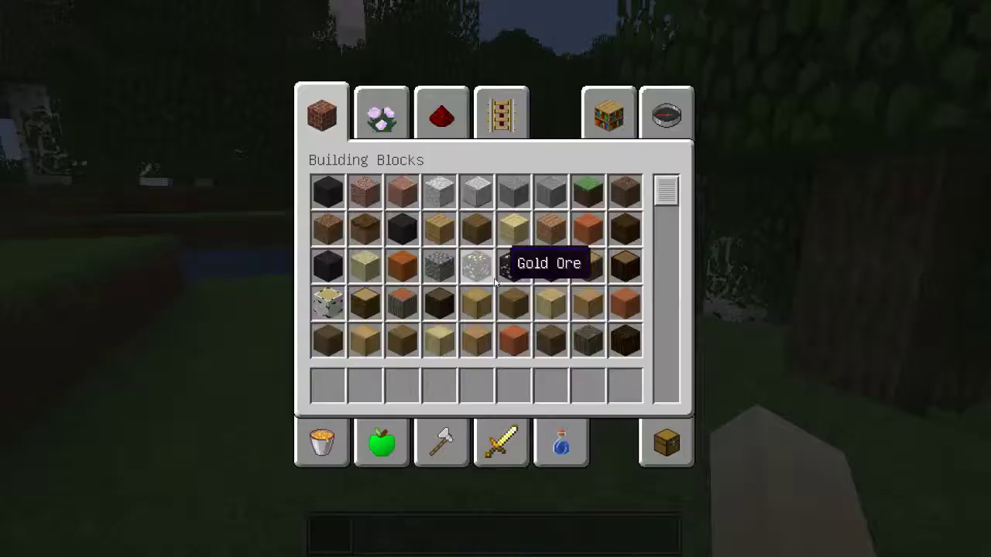
pyautogui.press('e')
pyautogui.press('e')
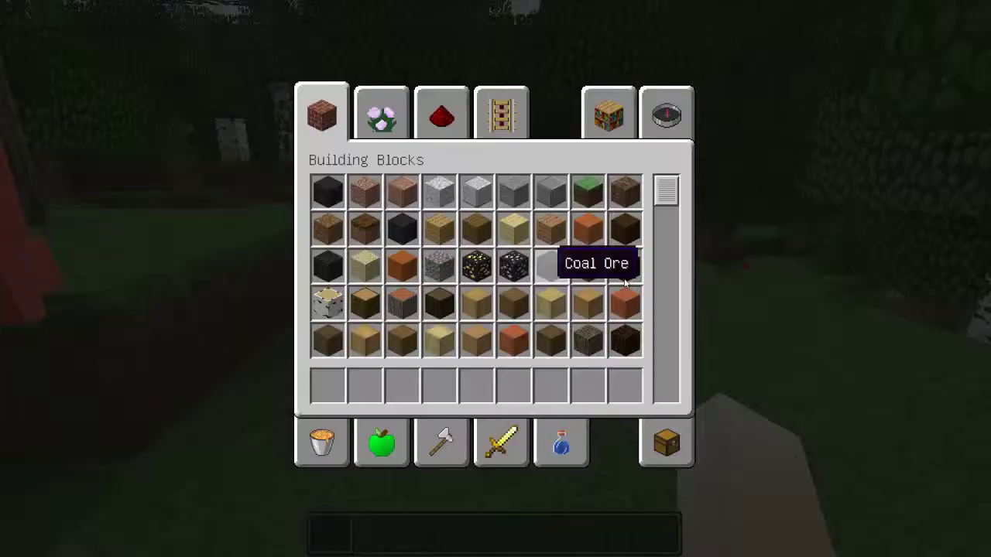
pyautogui.click(609, 115)
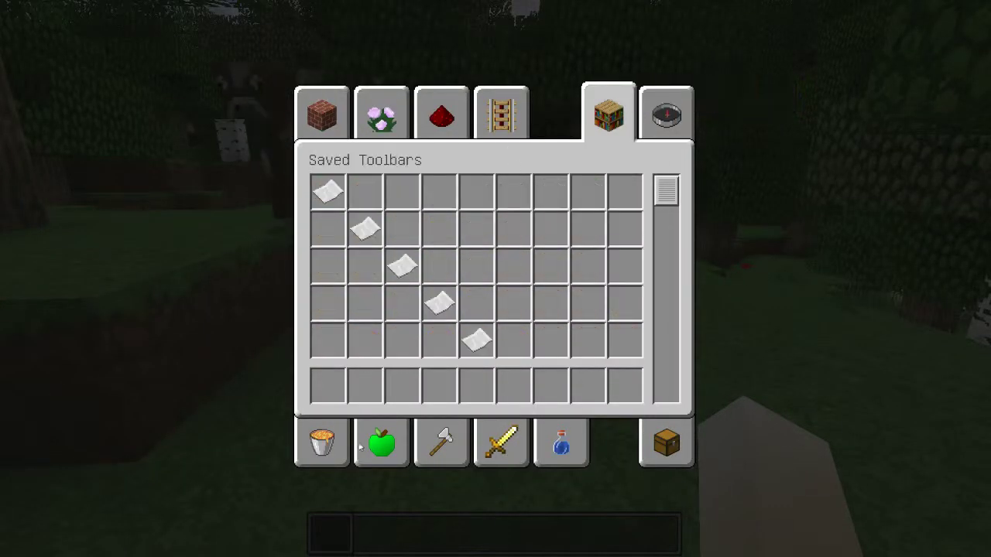
pyautogui.click(510, 463)
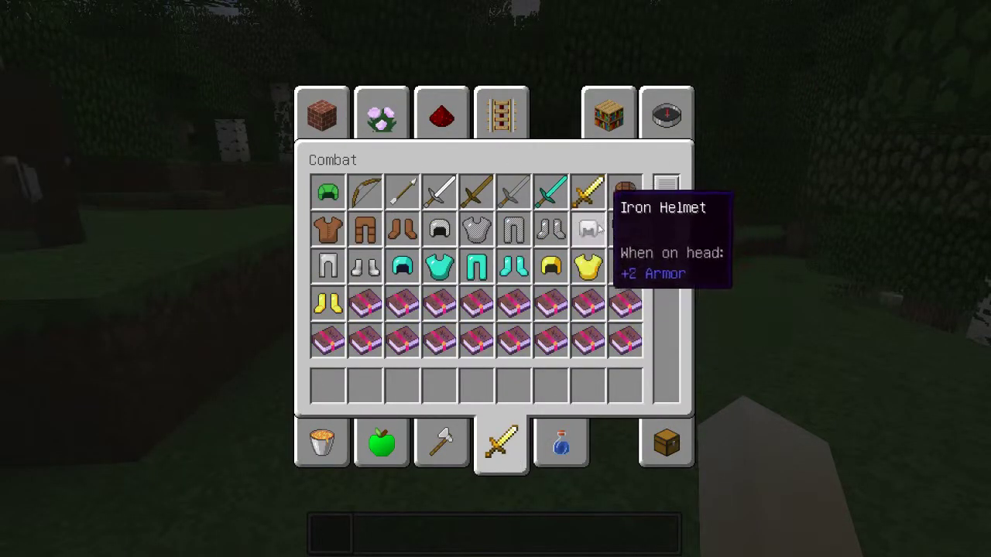
# - Put a golden sword and a stone sword in the hotbar, and swing the golden sword in the world to check its texture
pyautogui.click(588, 192)
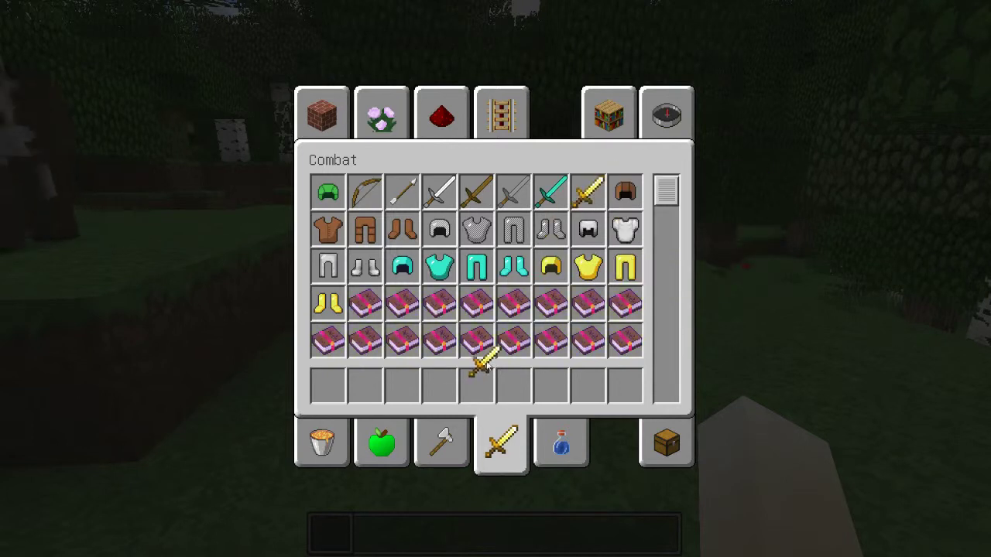
pyautogui.click(513, 384)
pyautogui.click(513, 192)
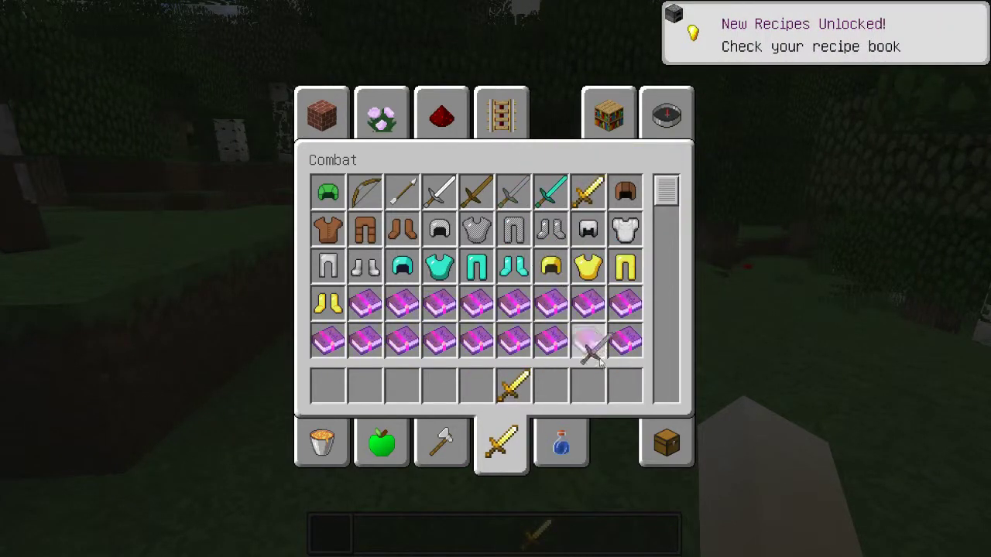
pyautogui.click(550, 385)
pyautogui.press('e')
pyautogui.scroll(-5, 496, 278)
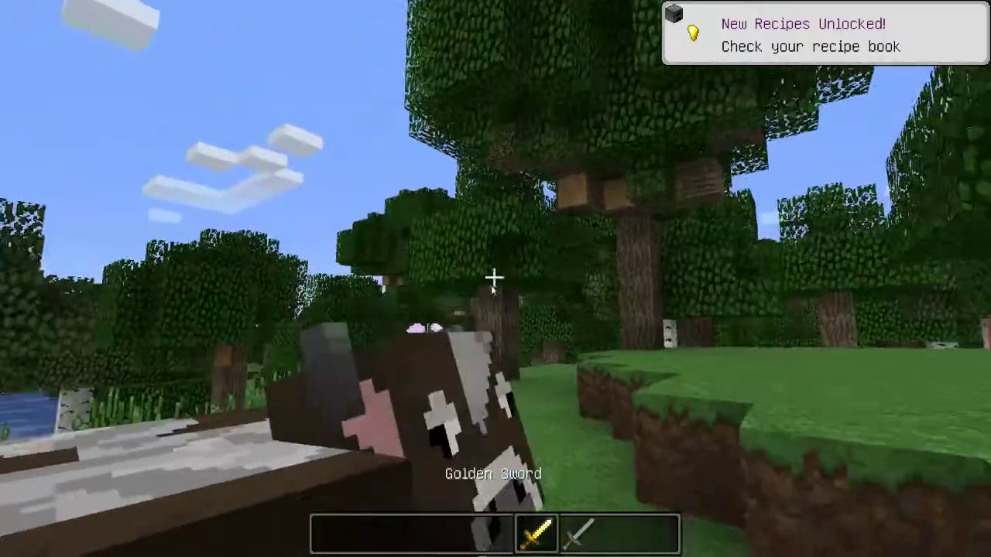
pyautogui.click(494, 279)
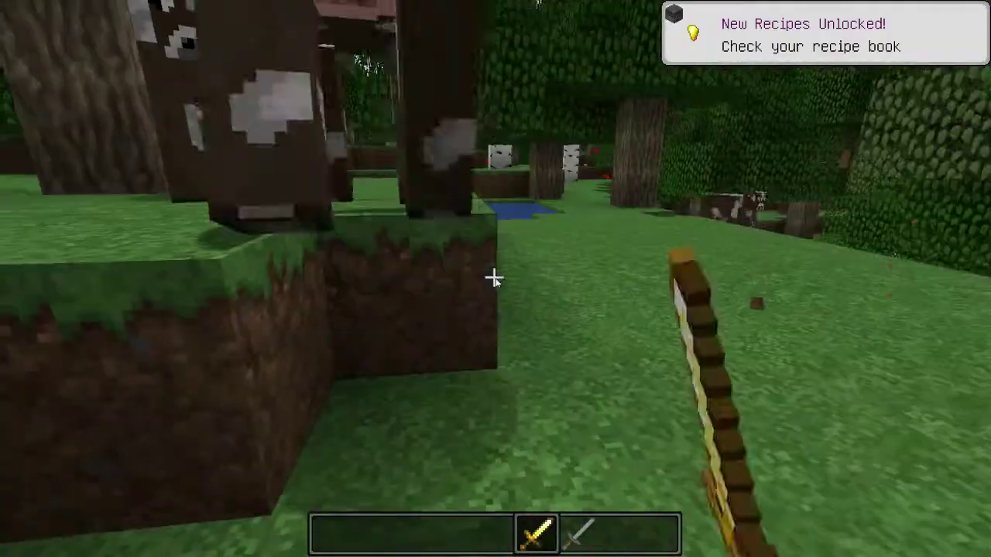
pyautogui.click(494, 279)
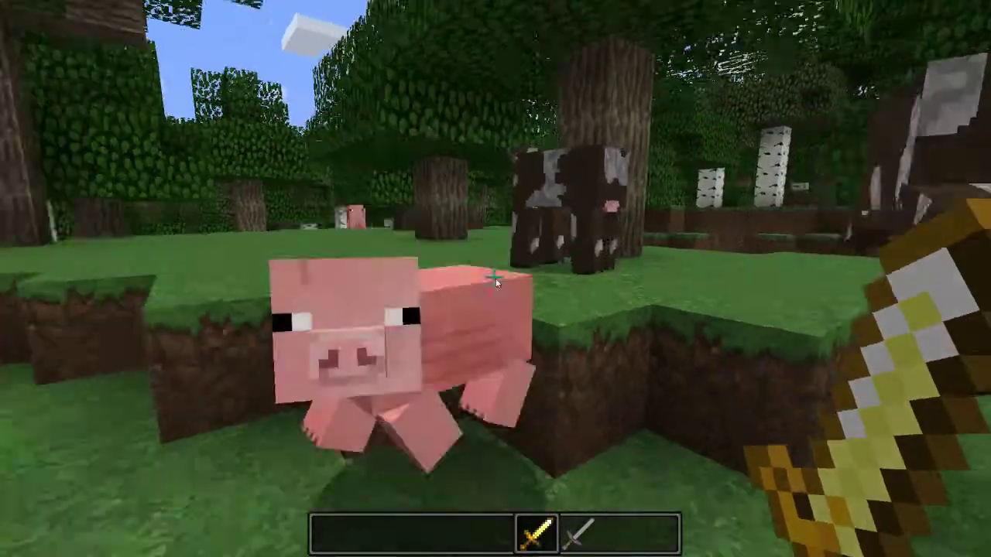
# - Replace both hotbar swords with a diamond sword in the first slot and attack a pig with it to check its texture
pyautogui.press('e')
pyautogui.keyDown('shift'); pyautogui.click(513, 385); pyautogui.keyUp('shift')
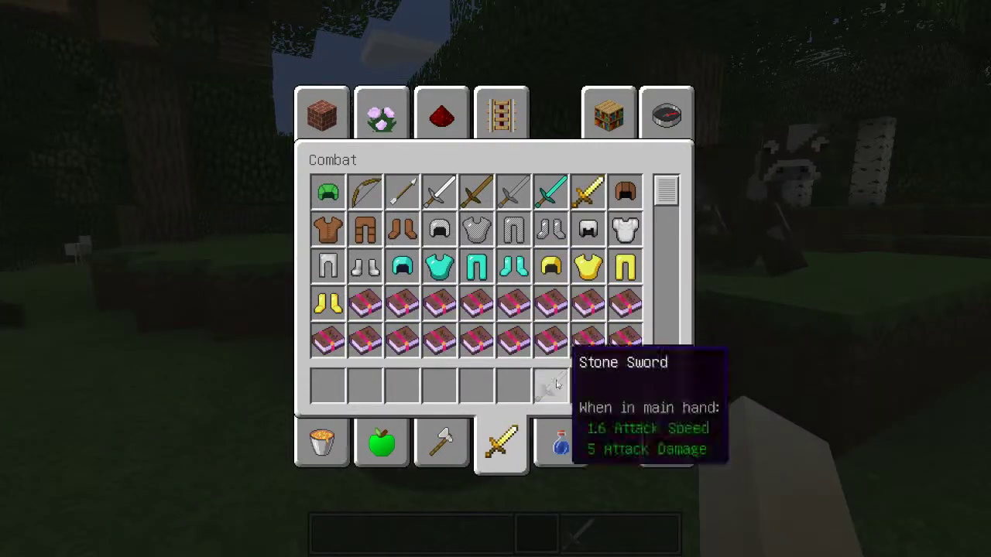
pyautogui.keyDown('shift'); pyautogui.click(556, 385); pyautogui.keyUp('shift')
pyautogui.click(550, 191)
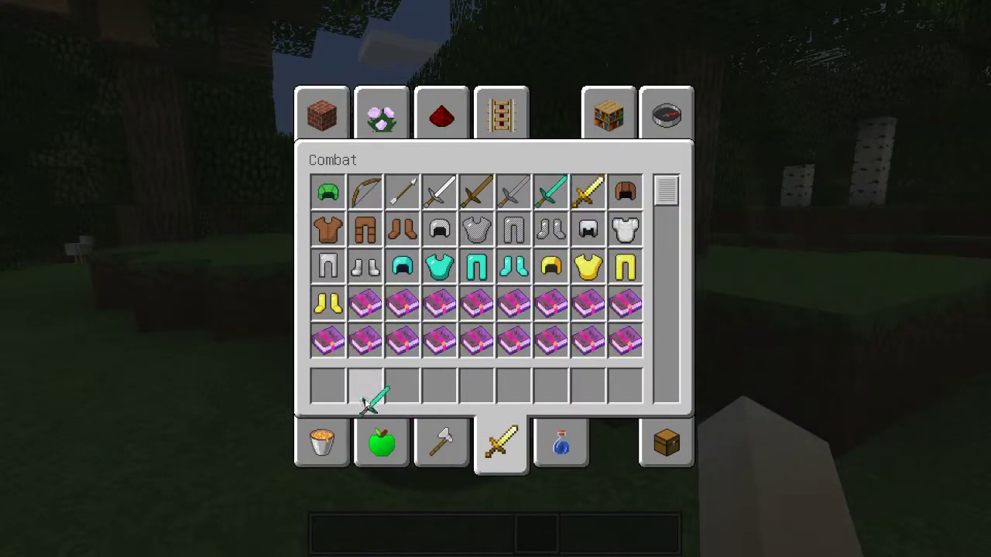
pyautogui.click(328, 385)
pyautogui.press('e')
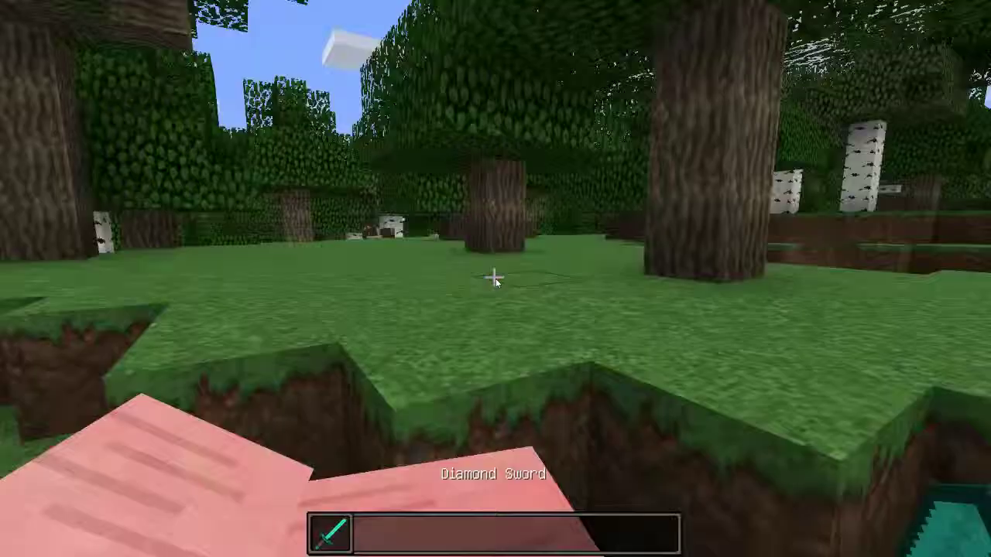
pyautogui.press('w')
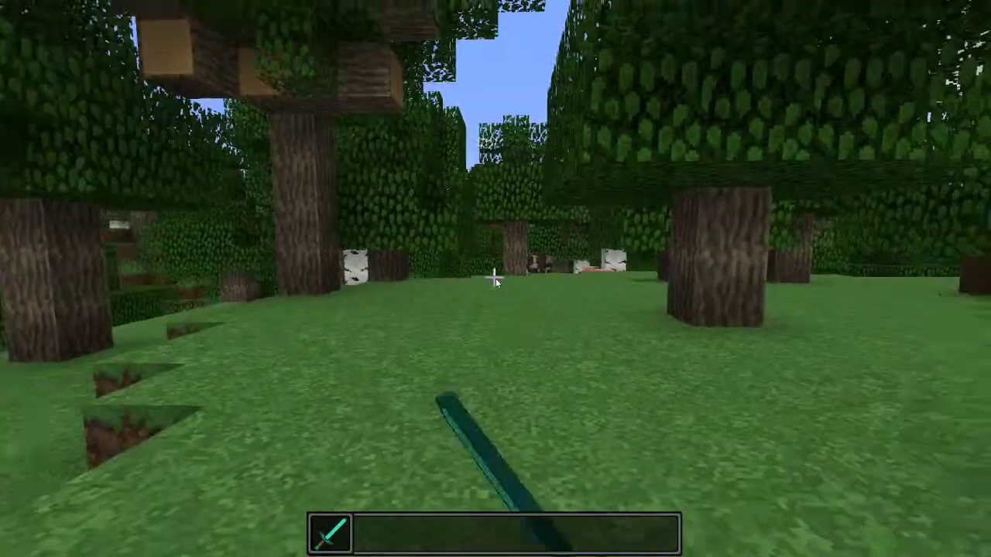
pyautogui.click(496, 278)
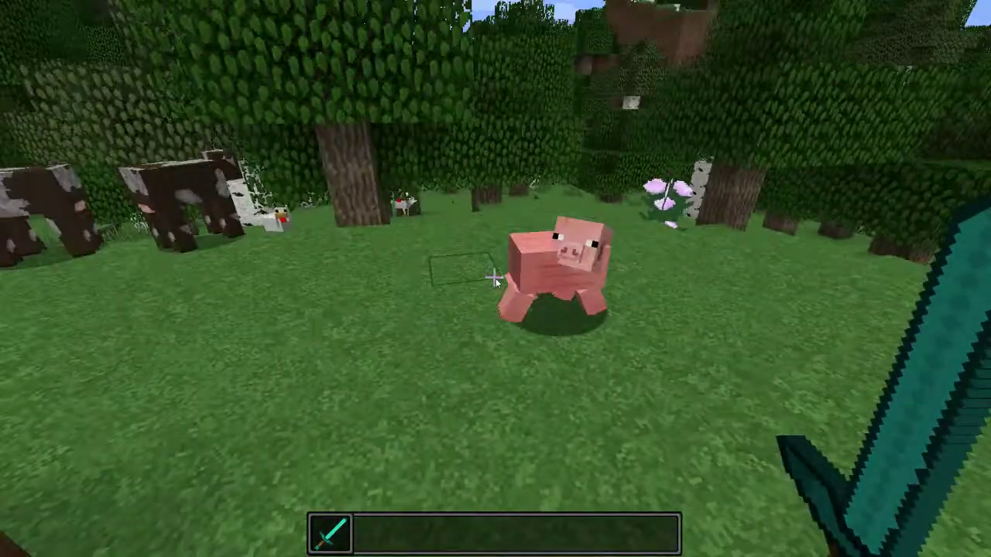
pyautogui.click(496, 278)
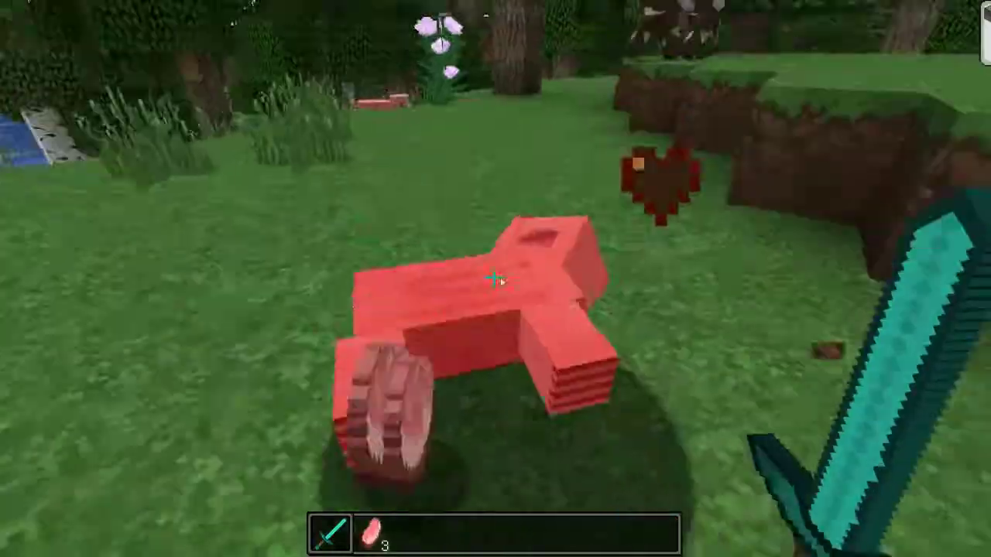
# - Swap the hotbar contents for a single wooden sword in the first slot and save a screenshot of it in hand
pyautogui.press('e')
pyautogui.click(513, 192)
pyautogui.click(328, 385)
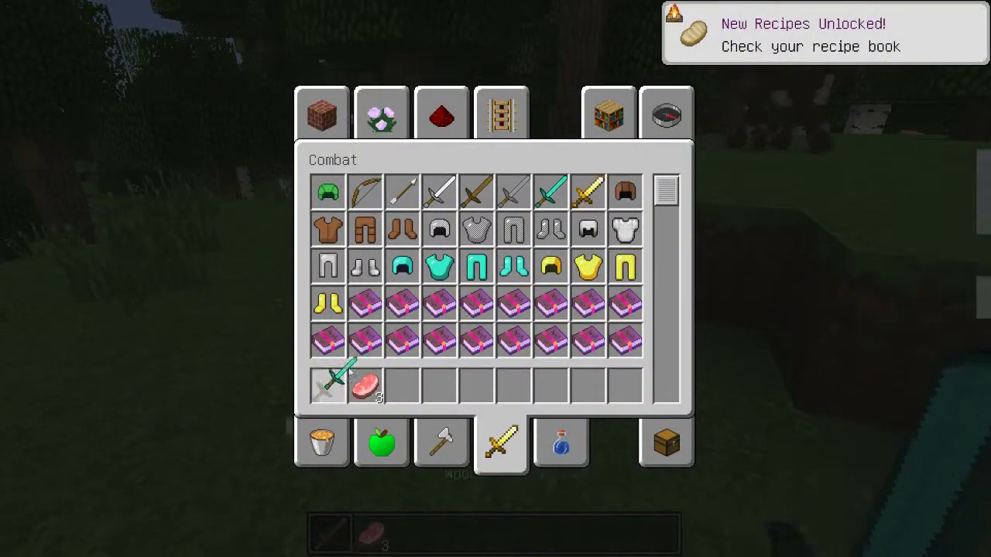
pyautogui.click(350, 373)
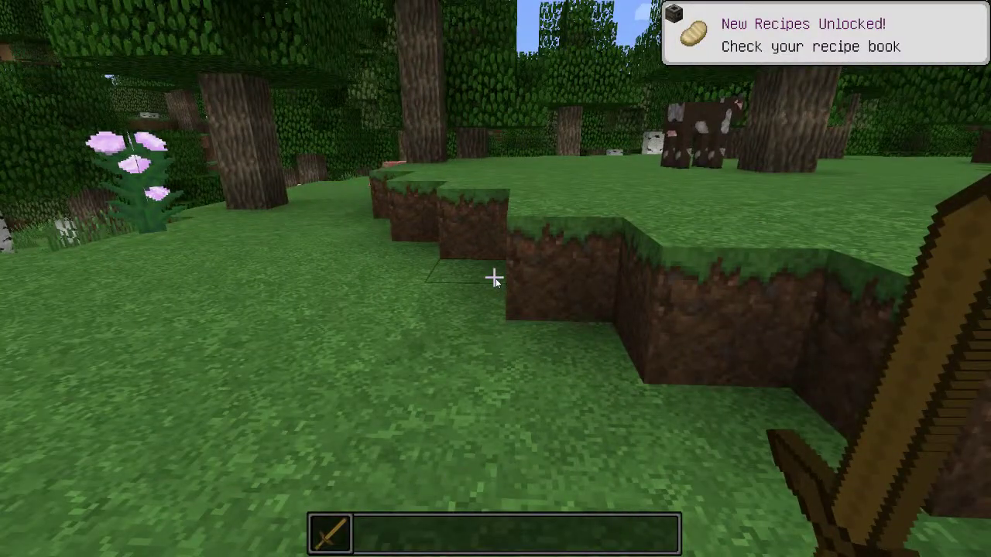
pyautogui.press('F2')
pyautogui.press('/')
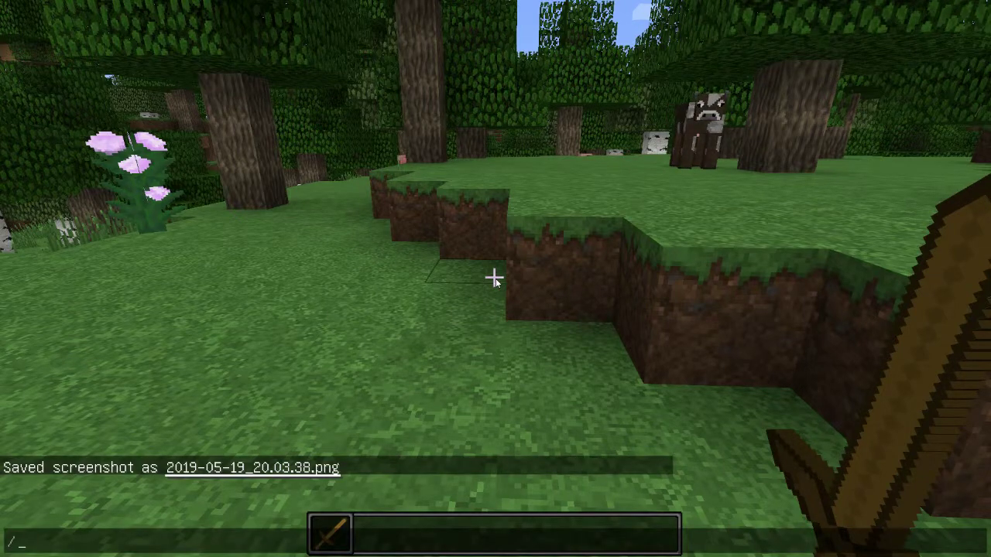
pyautogui.write('give')
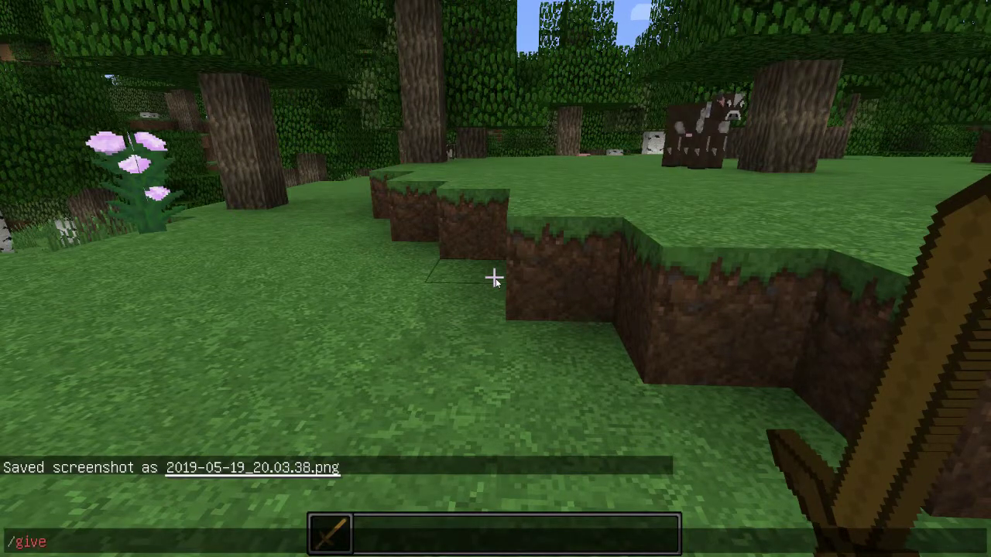
pyautogui.write(' @p')
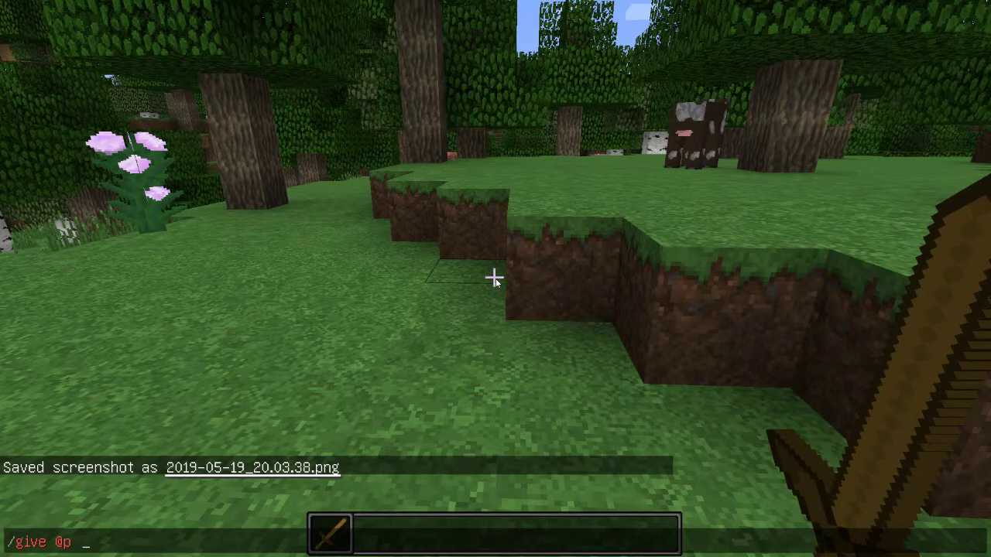
pyautogui.write(' wooden')
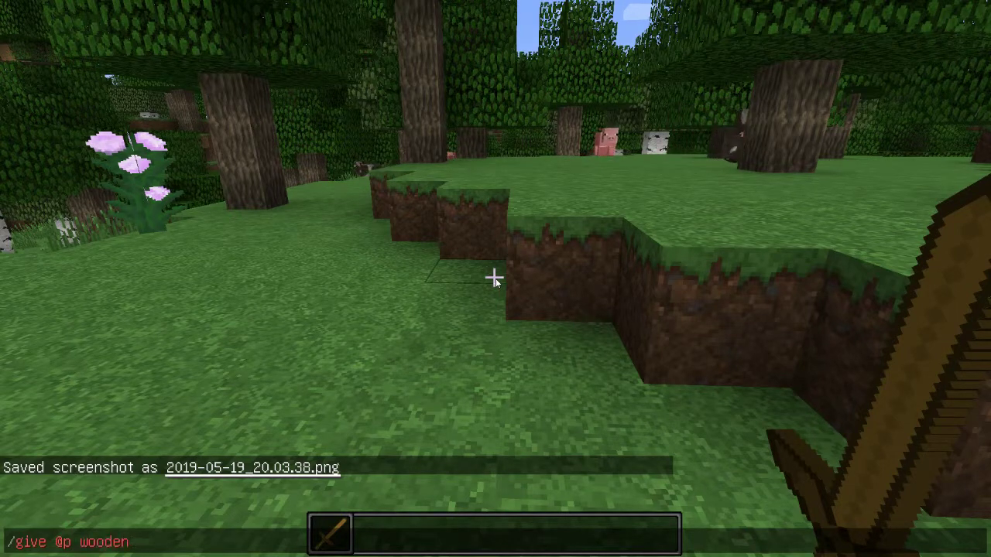
pyautogui.write('_sw')
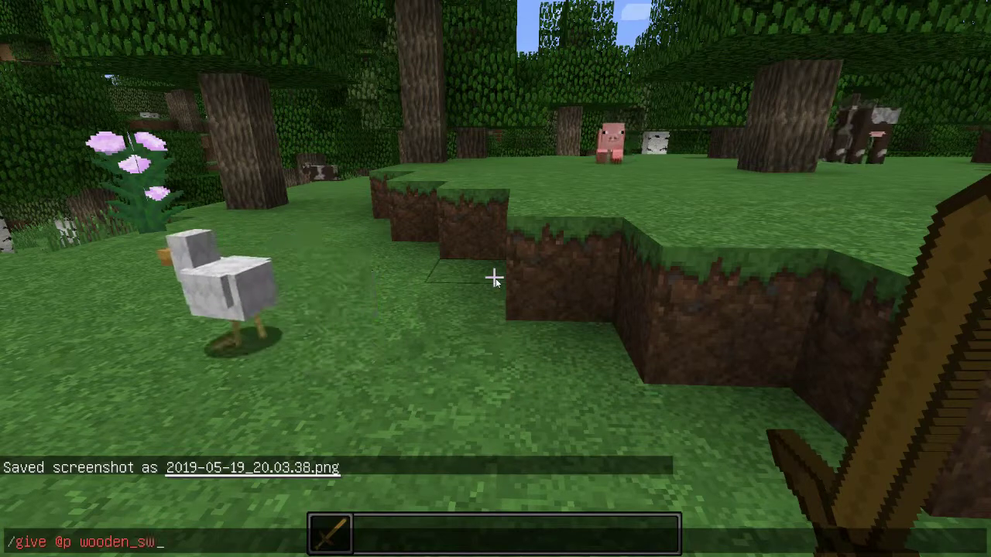
pyautogui.write('ord')
pyautogui.press('BackSpace')
pyautogui.press('BackSpace')
pyautogui.press('BackSpace')
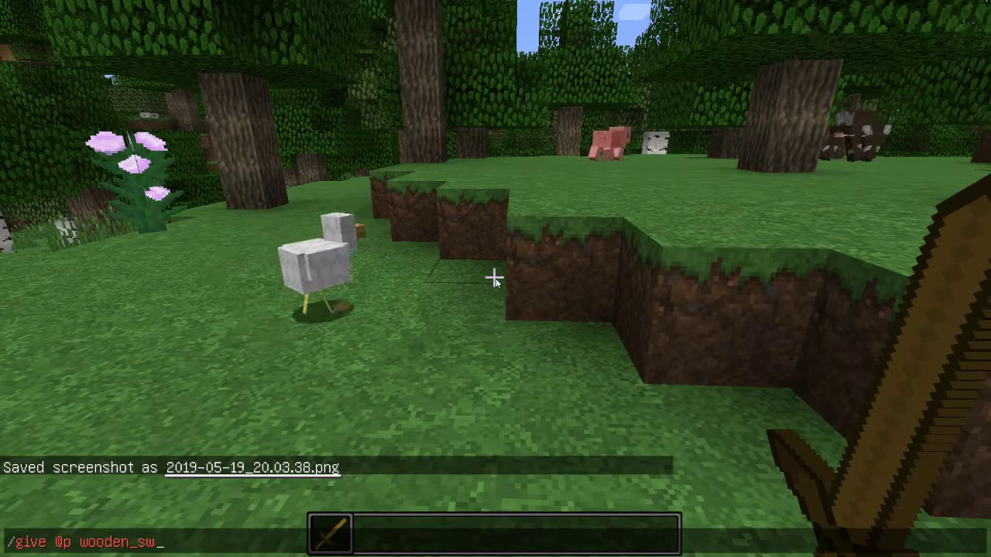
pyautogui.press('BackSpace')
pyautogui.press('BackSpace')
pyautogui.press('BackSpace')
pyautogui.press('BackSpace')
pyautogui.press('BackSpace')
pyautogui.press('BackSpace')
pyautogui.press('BackSpace')
pyautogui.press('BackSpace')
pyautogui.press('BackSpace')
pyautogui.press('BackSpace')
pyautogui.press('BackSpace')
pyautogui.press('BackSpace')
pyautogui.press('BackSpace')
pyautogui.press('BackSpace')
pyautogui.press('BackSpace')
pyautogui.press('BackSpace')
pyautogui.press('BackSpace')
pyautogui.press('BackSpace')
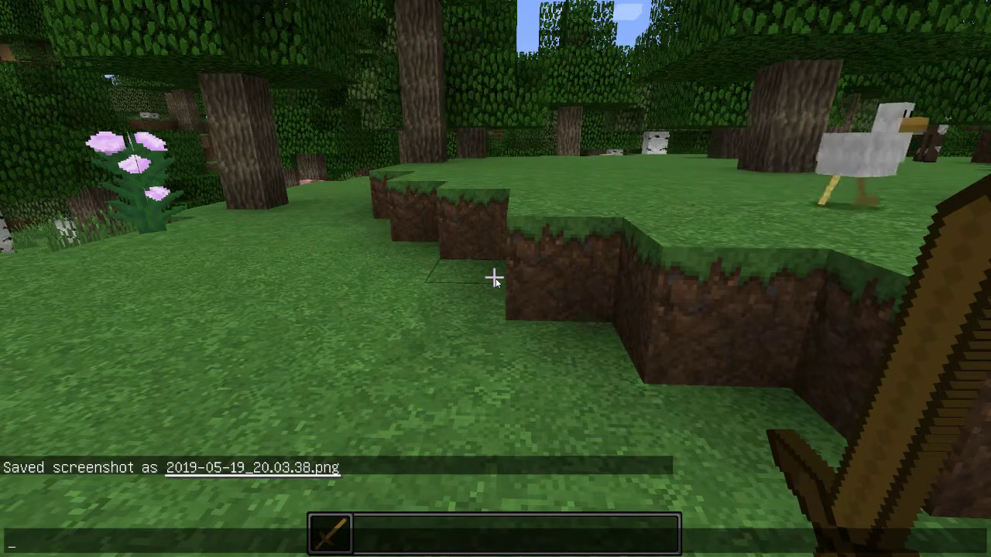
pyautogui.write('/give')
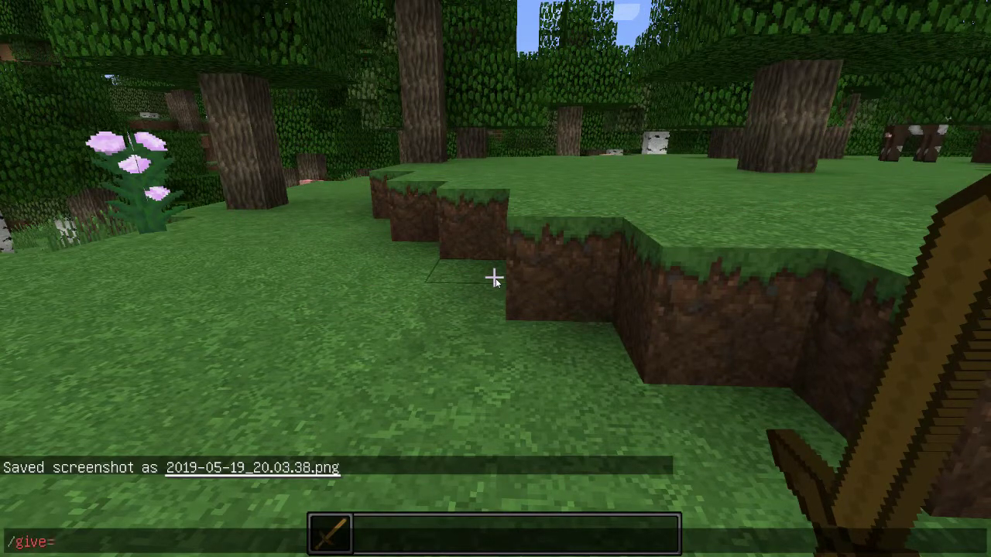
pyautogui.press('Escape')
# - Try to give the nearest player a diamond with the command /give @p diamond, and return to the game view
pyautogui.press('/')
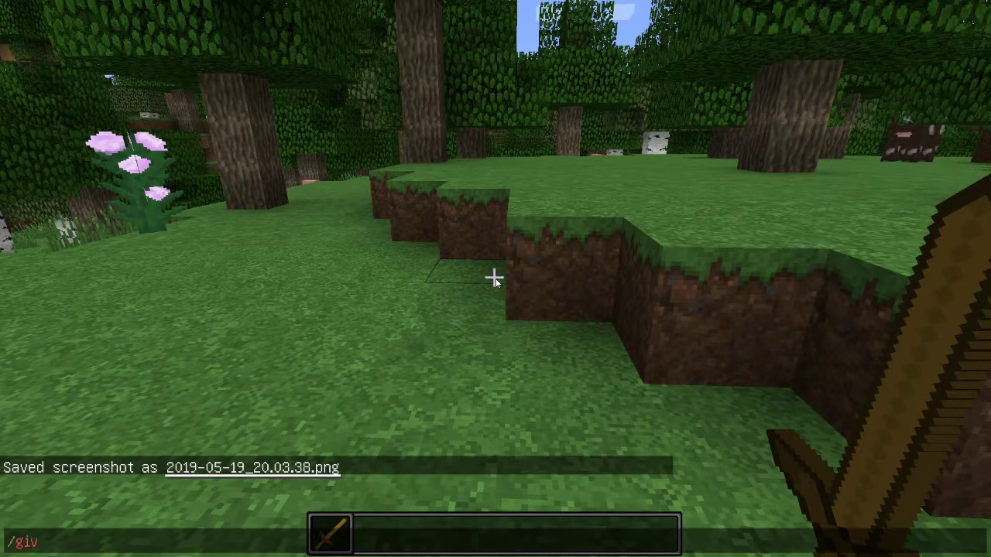
pyautogui.write('give @p')
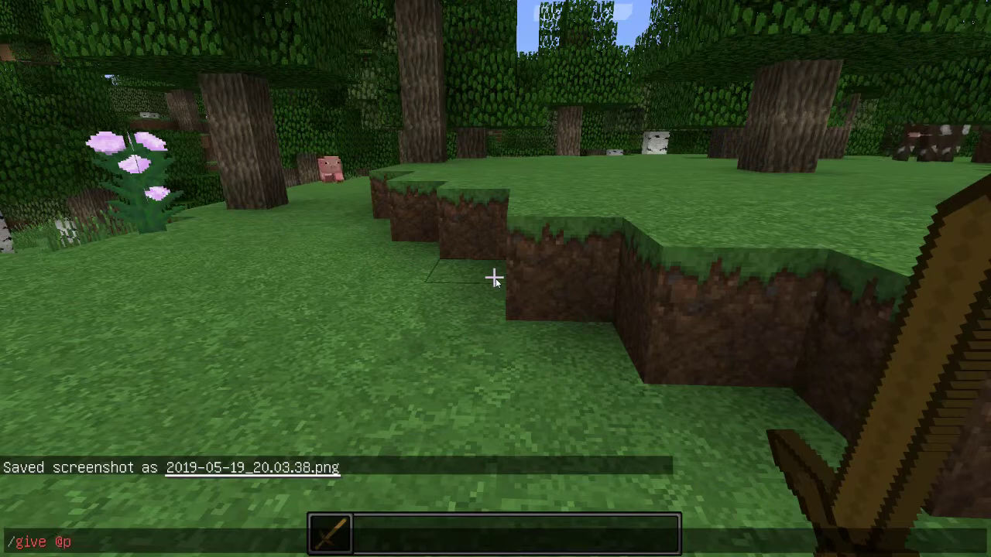
pyautogui.write(' diamond')
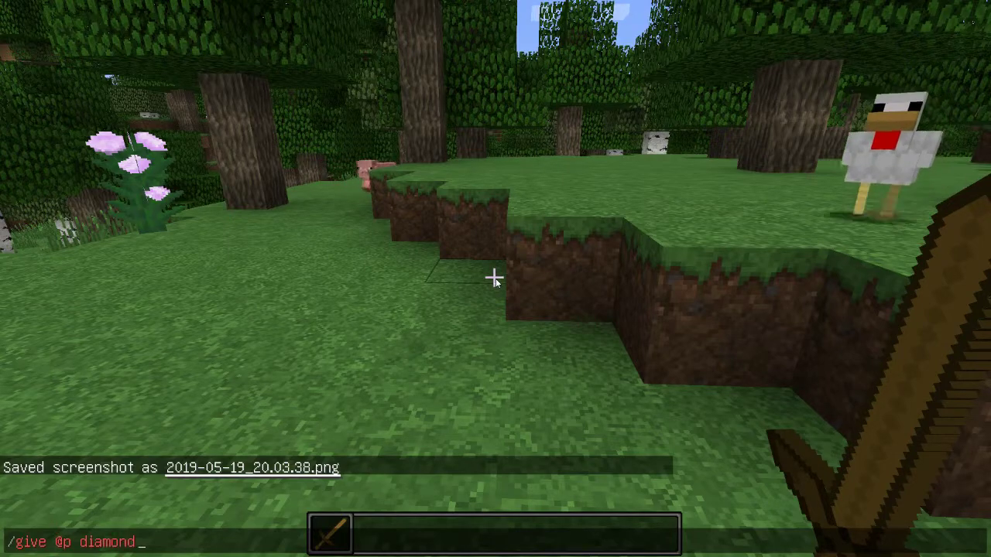
pyautogui.press('Return')
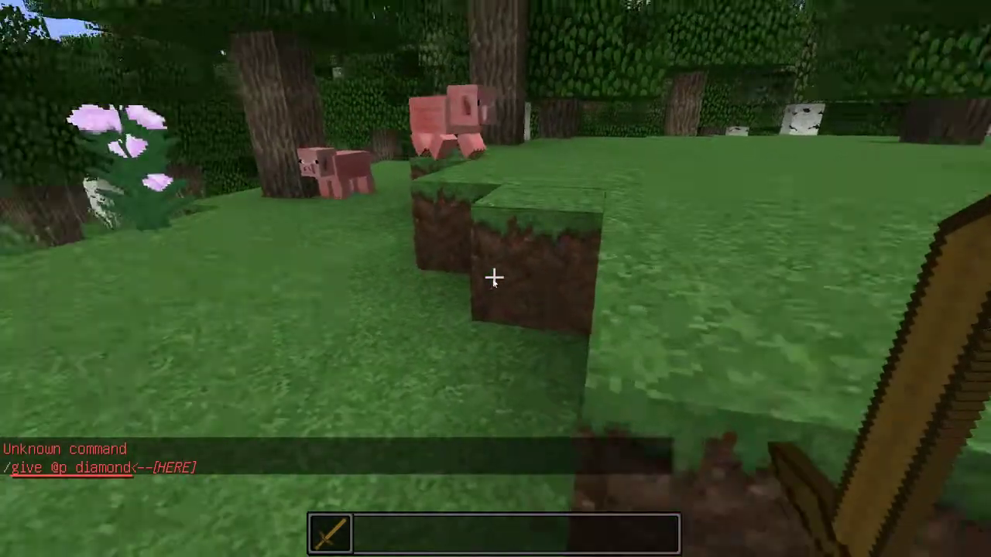
pyautogui.press('e')
pyautogui.press('Escape')
pyautogui.press('Escape')
pyautogui.press('Escape')
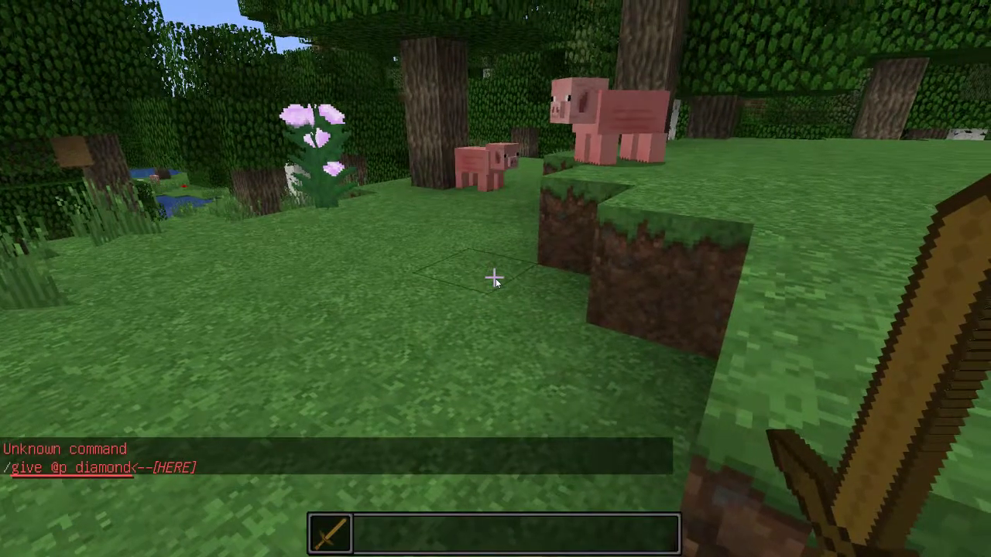
# - Leave Minecraft, clear the open File Explorer and Photos windows off the desktop, and switch to the MediaFire download page in Chrome
pyautogui.hotkey('alt', 'Tab')
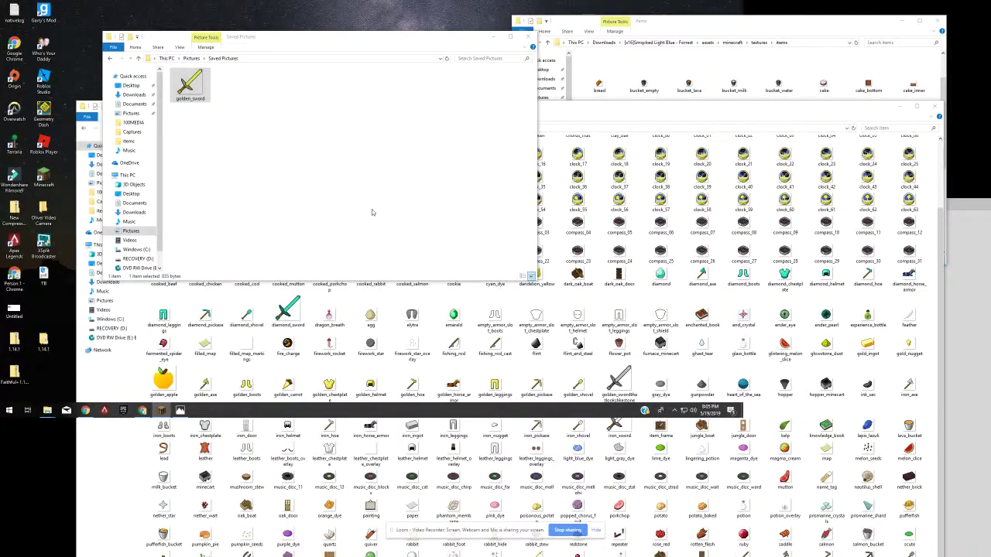
pyautogui.press('super')
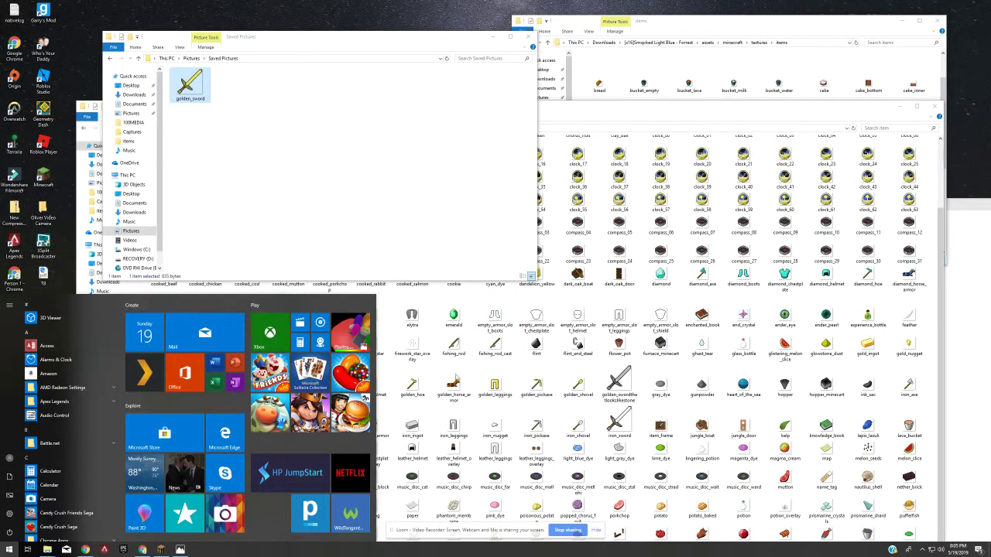
pyautogui.press('super')
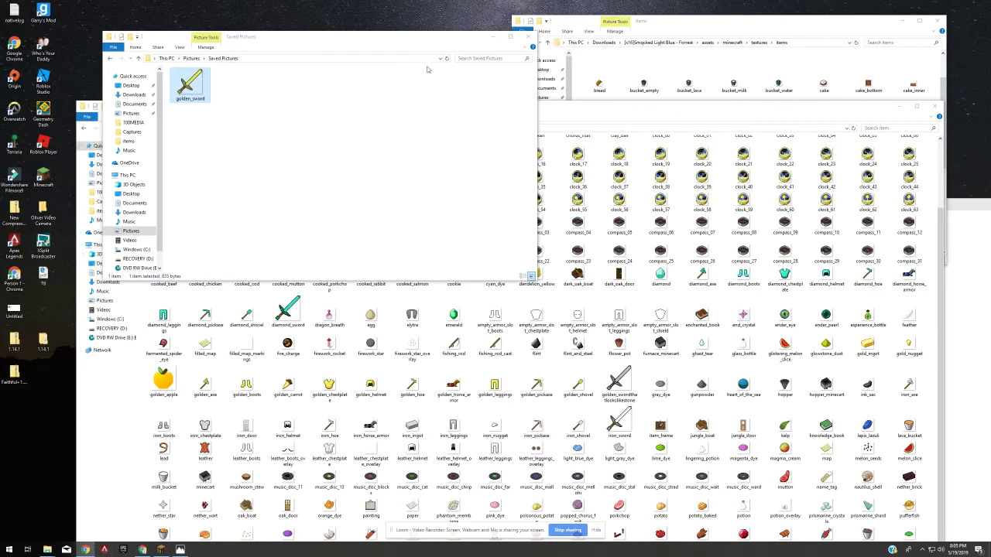
pyautogui.click(510, 38)
pyautogui.click(918, 20)
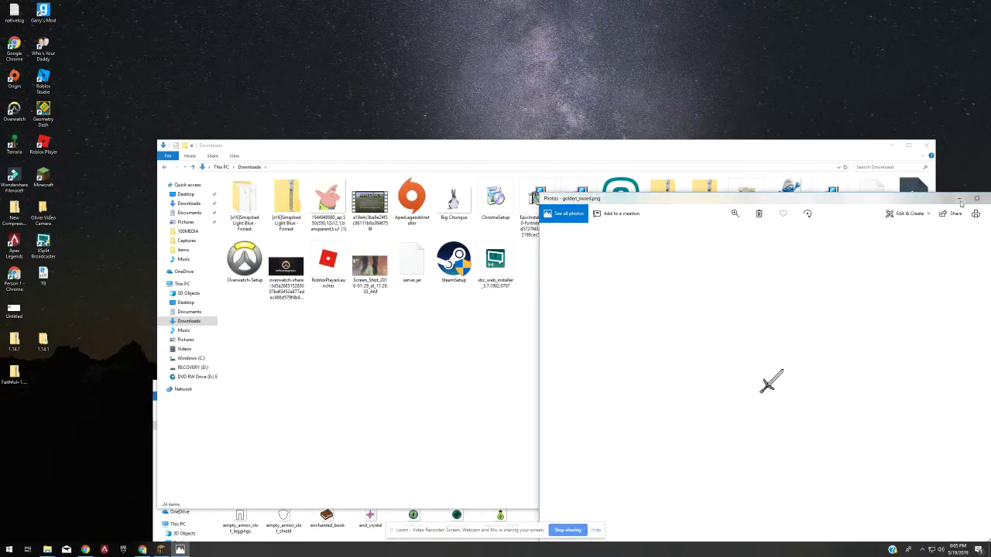
pyautogui.click(964, 200)
pyautogui.click(926, 145)
pyautogui.click(792, 385)
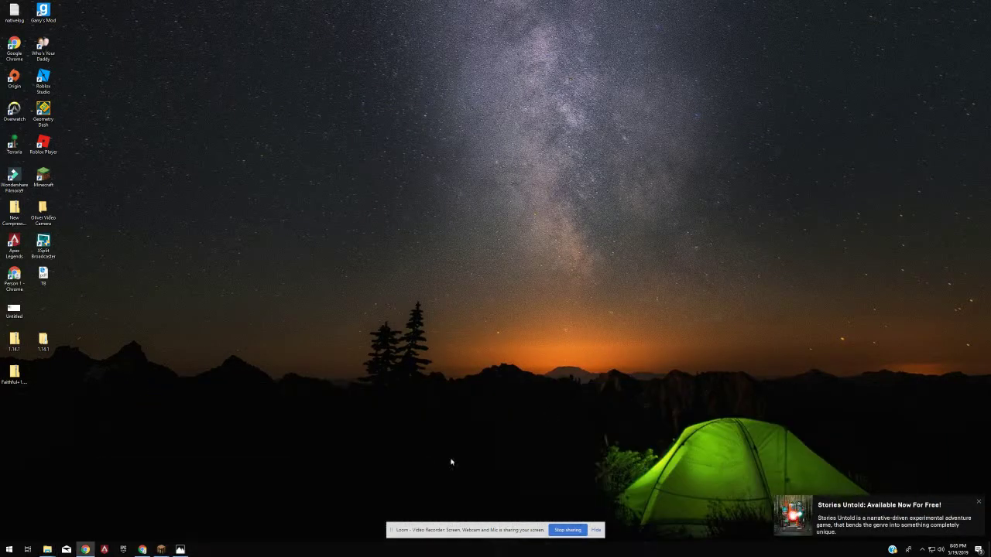
pyautogui.click(142, 549)
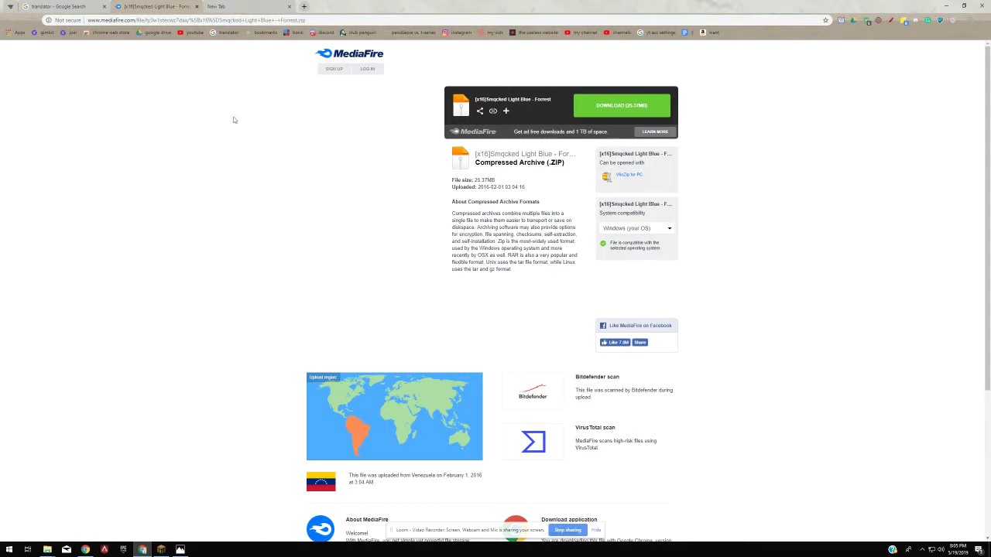